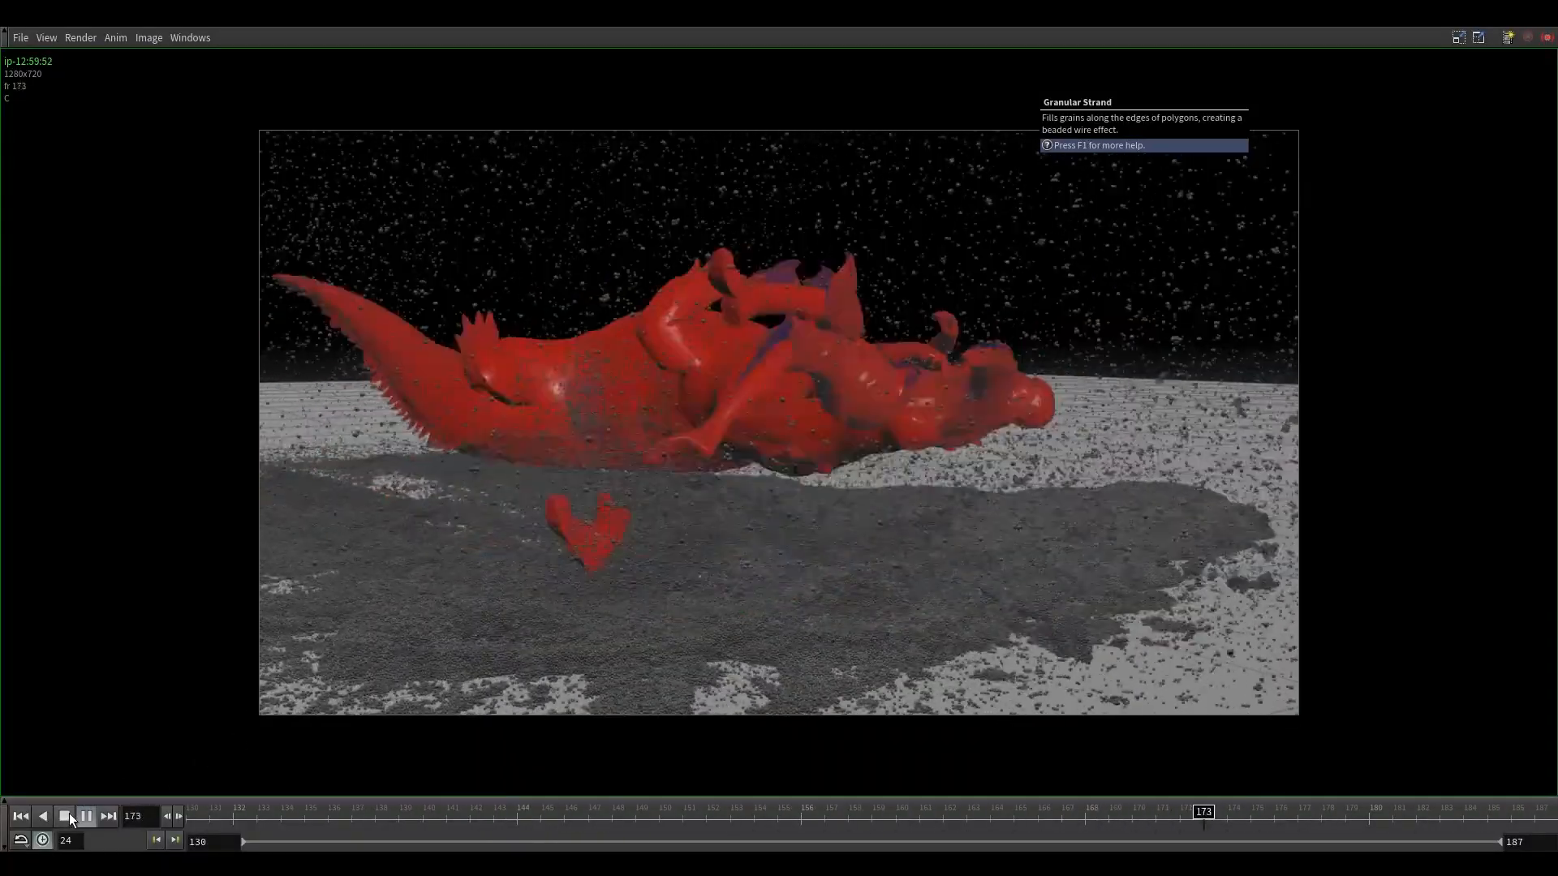
- Stop the flipbook playback and restore the split layout with the viewport and network editor side by side
click(70, 813)
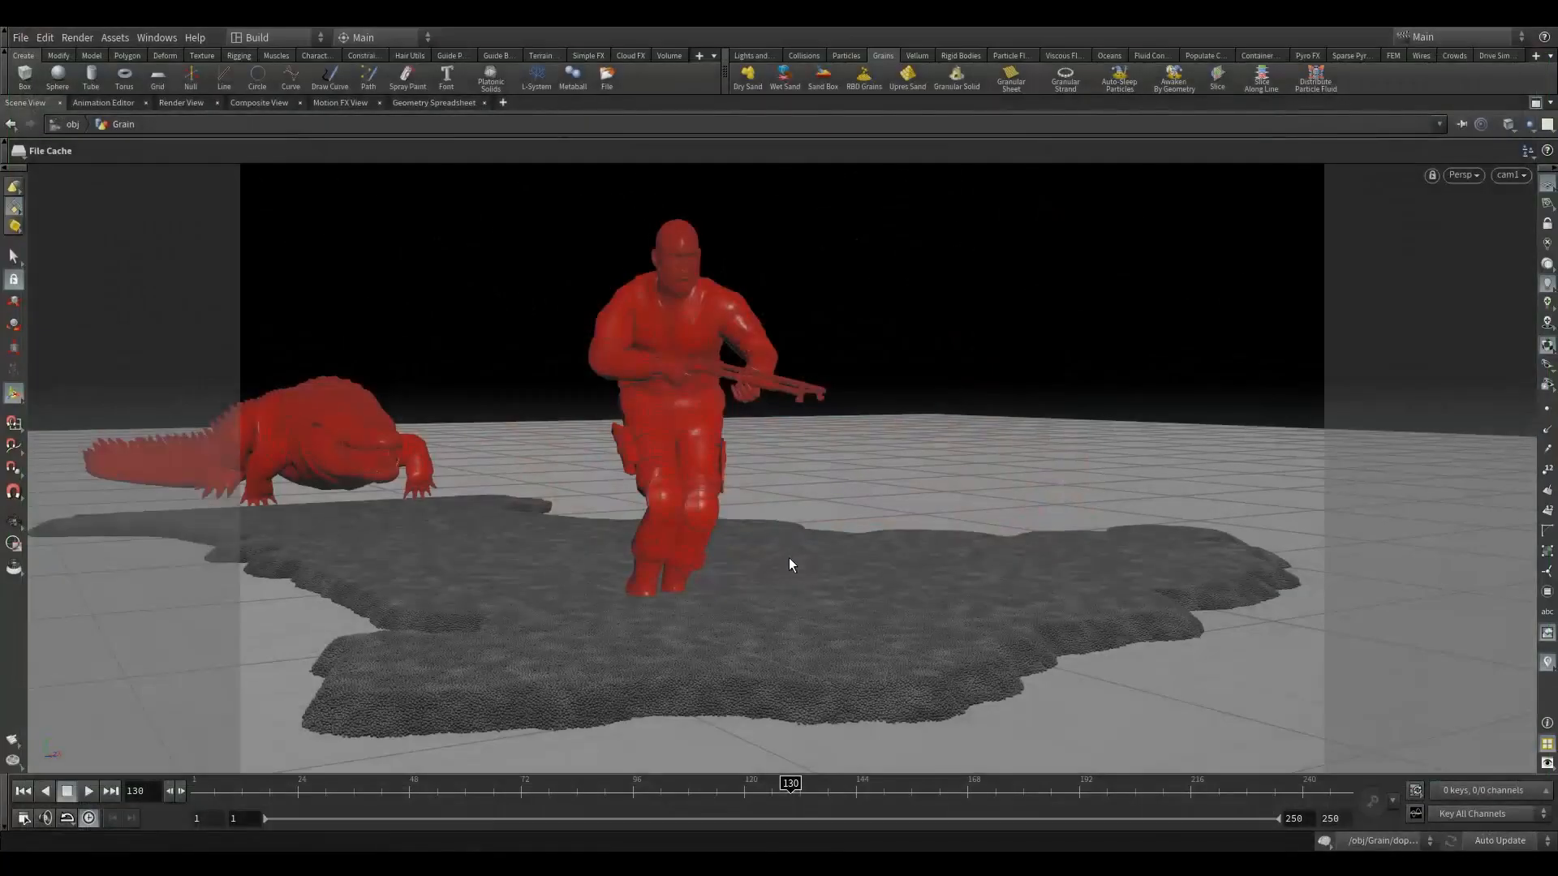
key(ctrl+b)
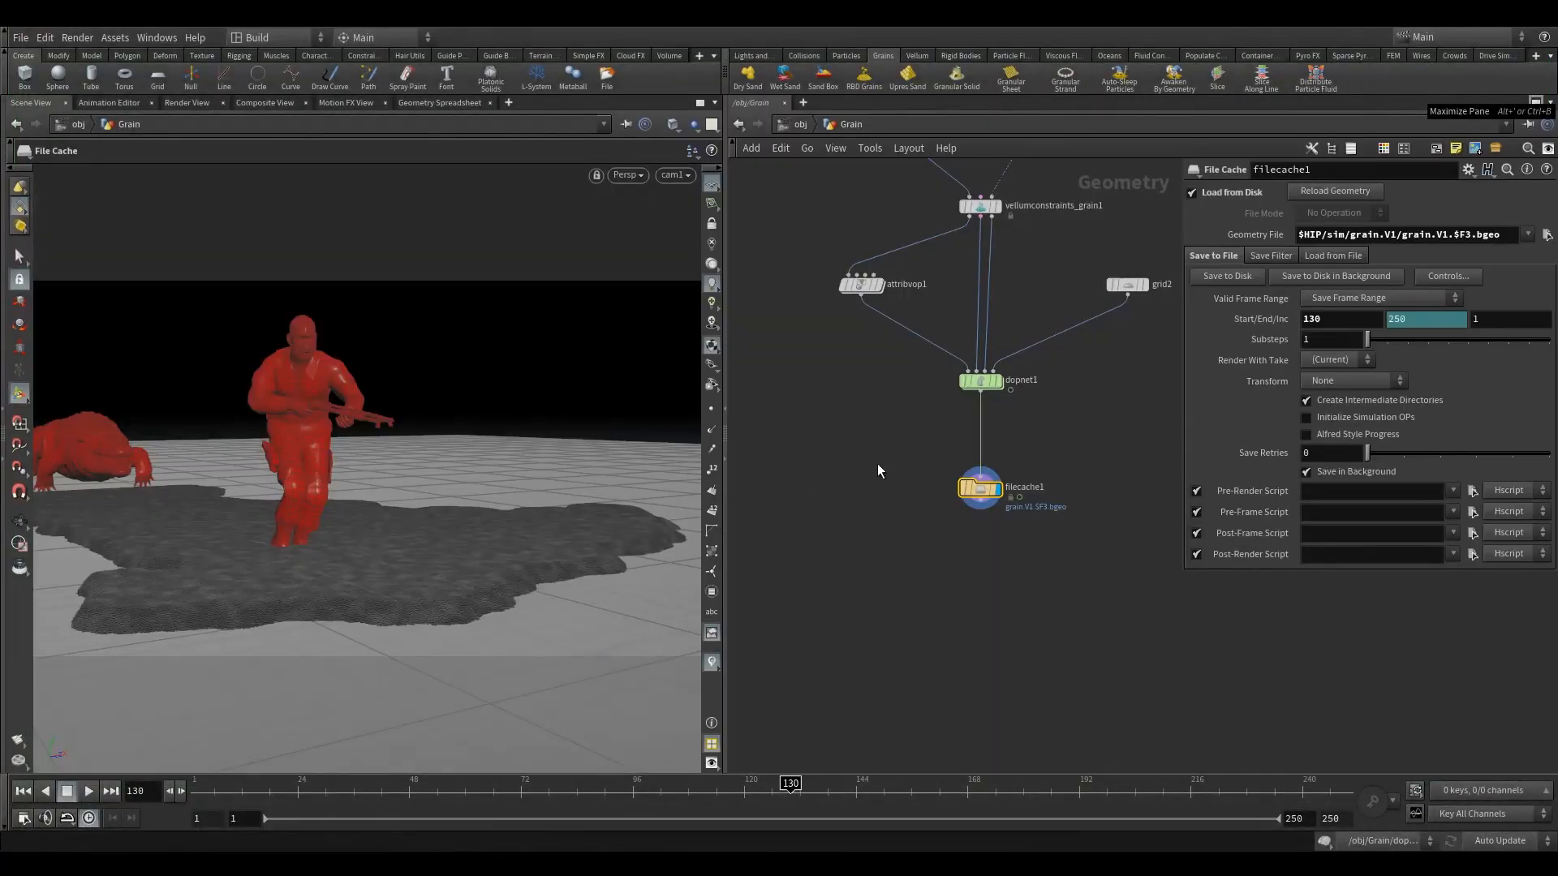
- Add a Delete node below filecache1, connect it to the file cache output, and display it
middle_drag(976, 656, 937, 595)
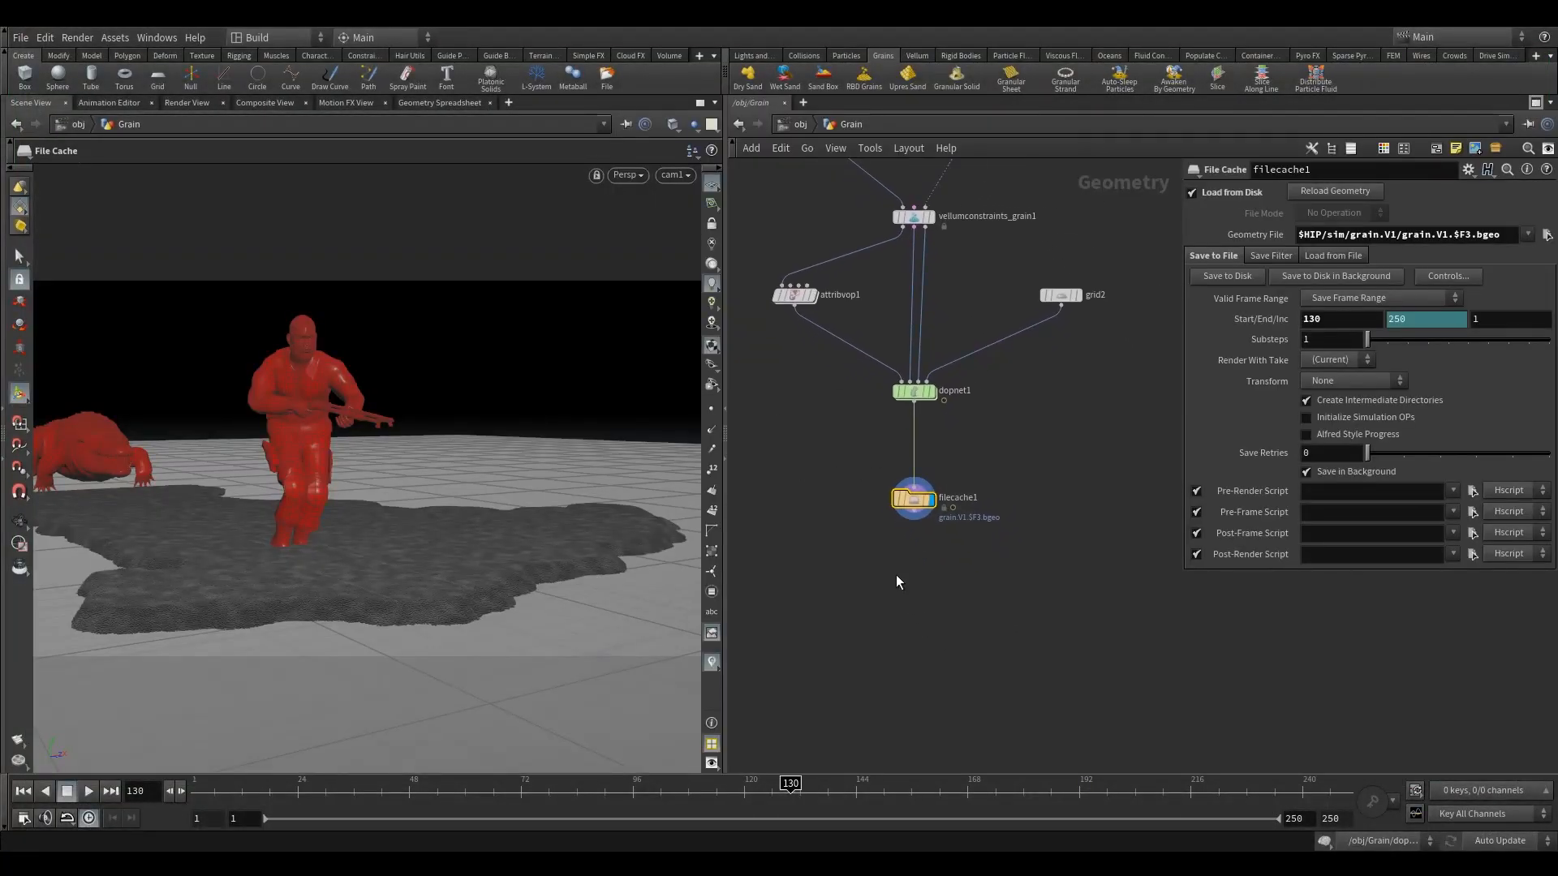
key(Tab)
mouse_move(896, 575)
click(1074, 260)
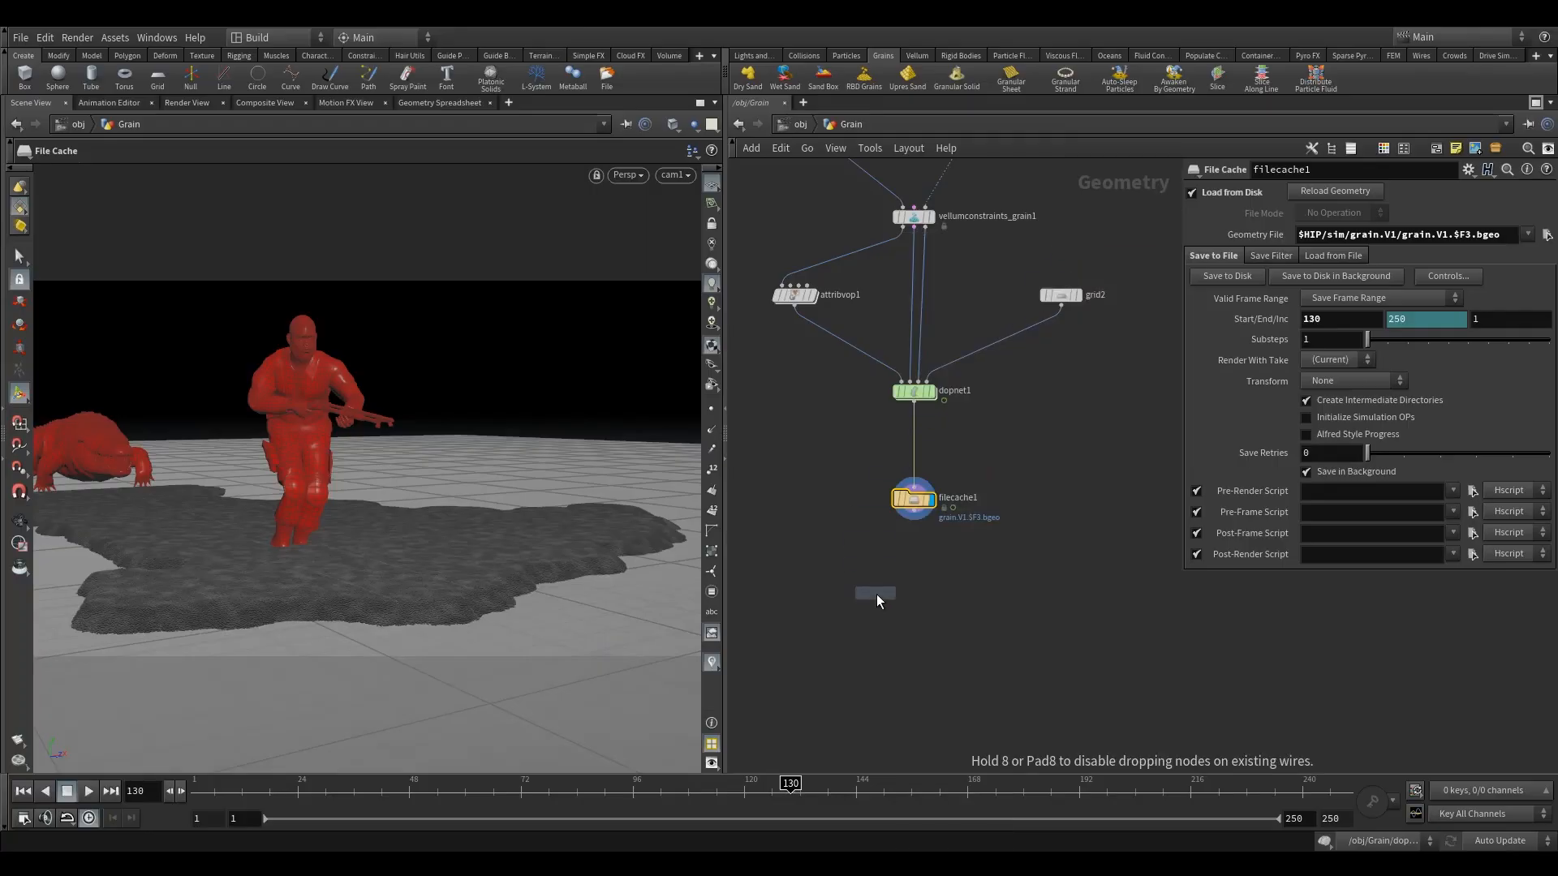
click(908, 584)
scroll(912, 542, up, 3)
drag(913, 509, 914, 563)
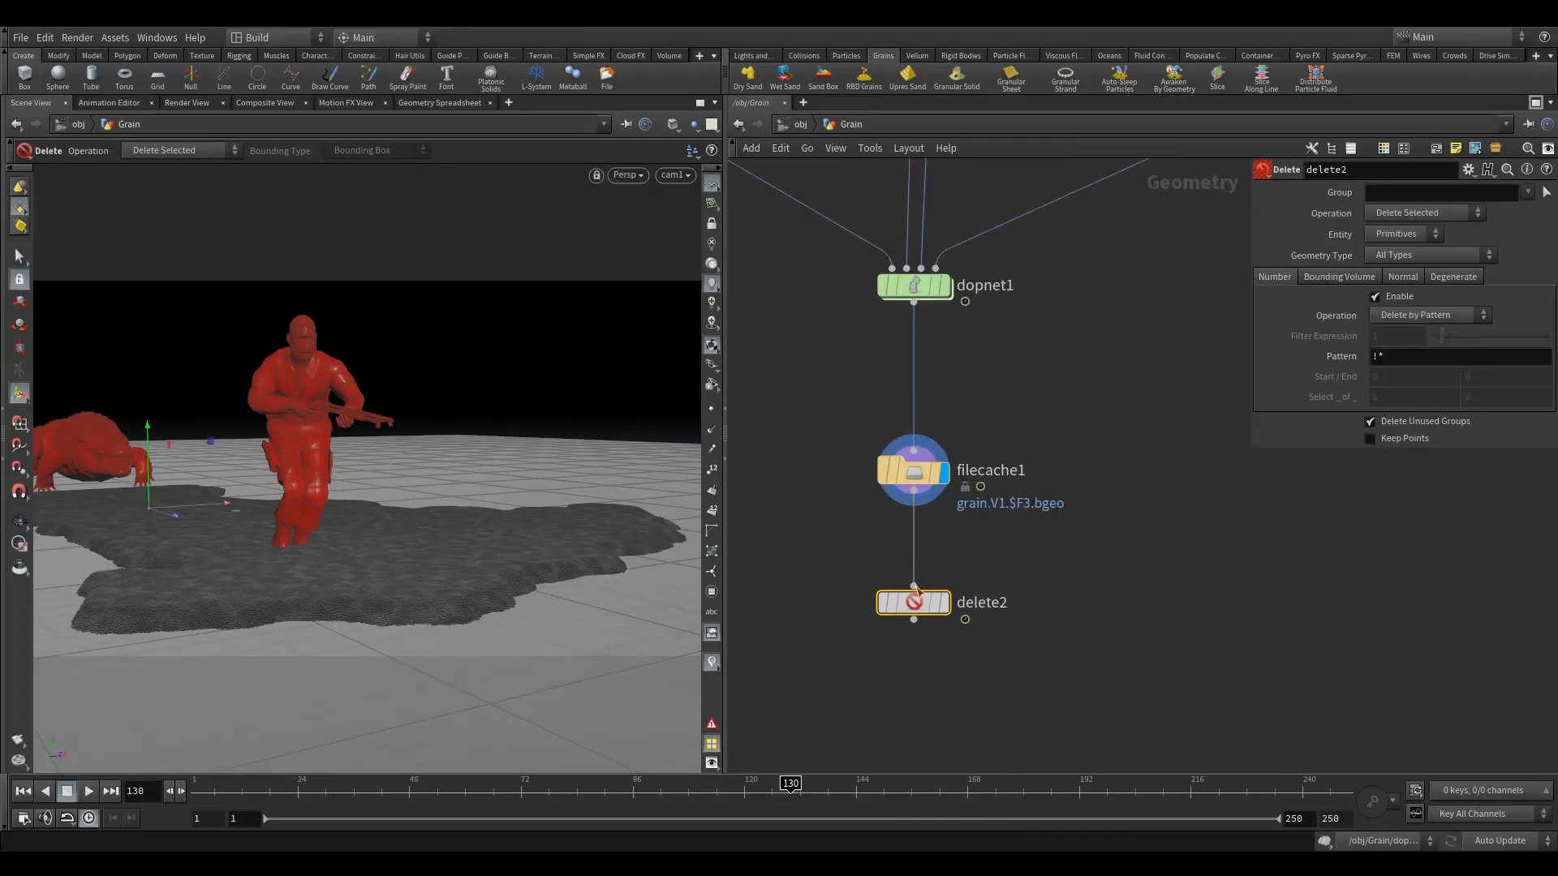
click(944, 602)
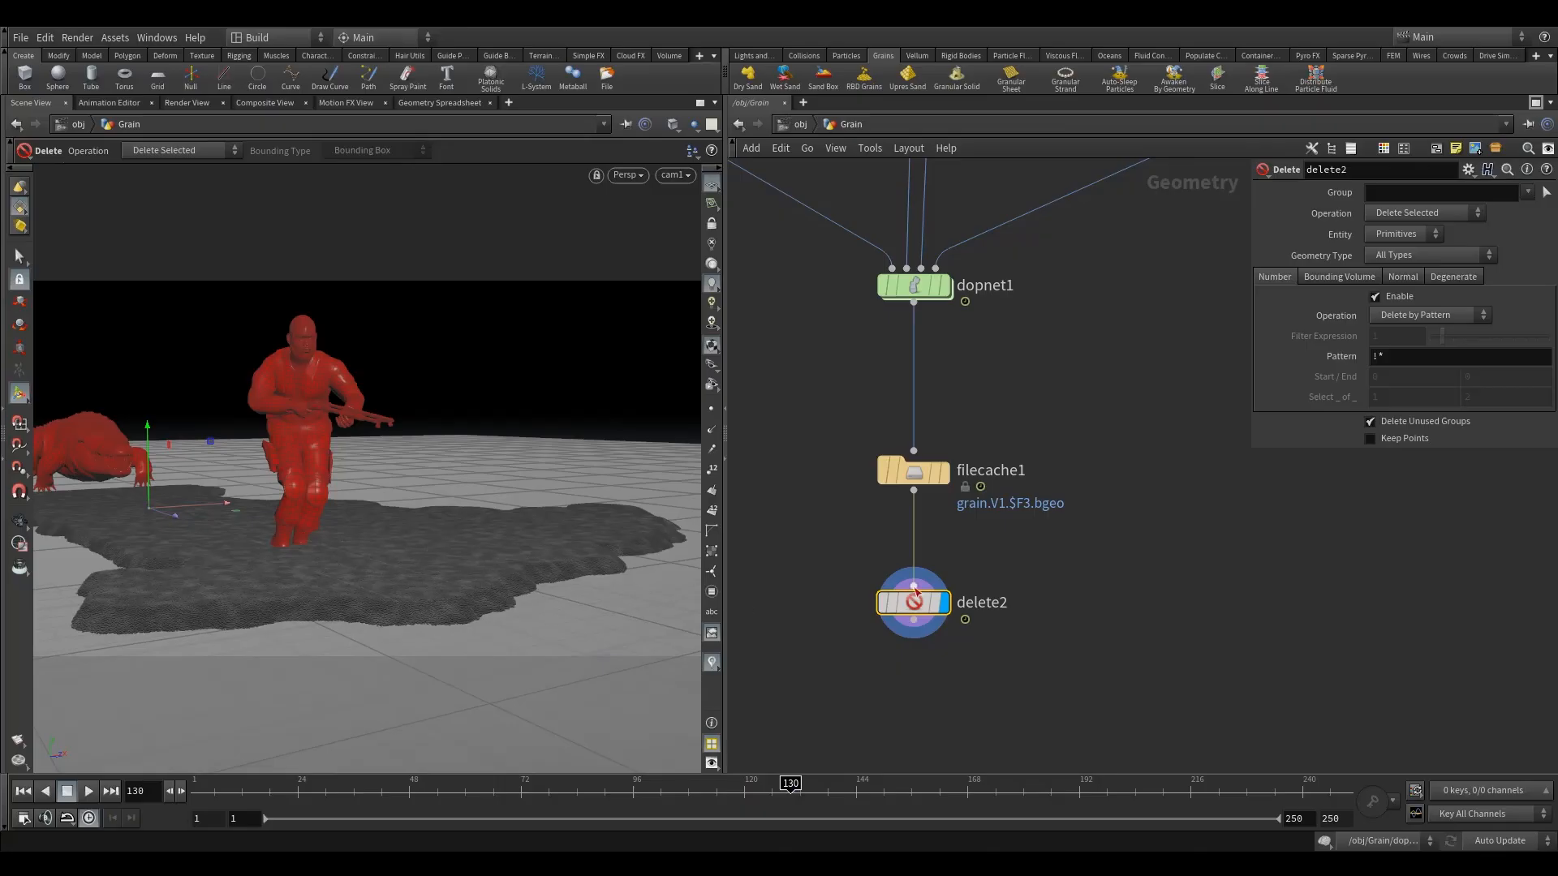
- Set the Group of the new Delete node to * and move the node closer to filecache1
click(1494, 194)
key(Return)
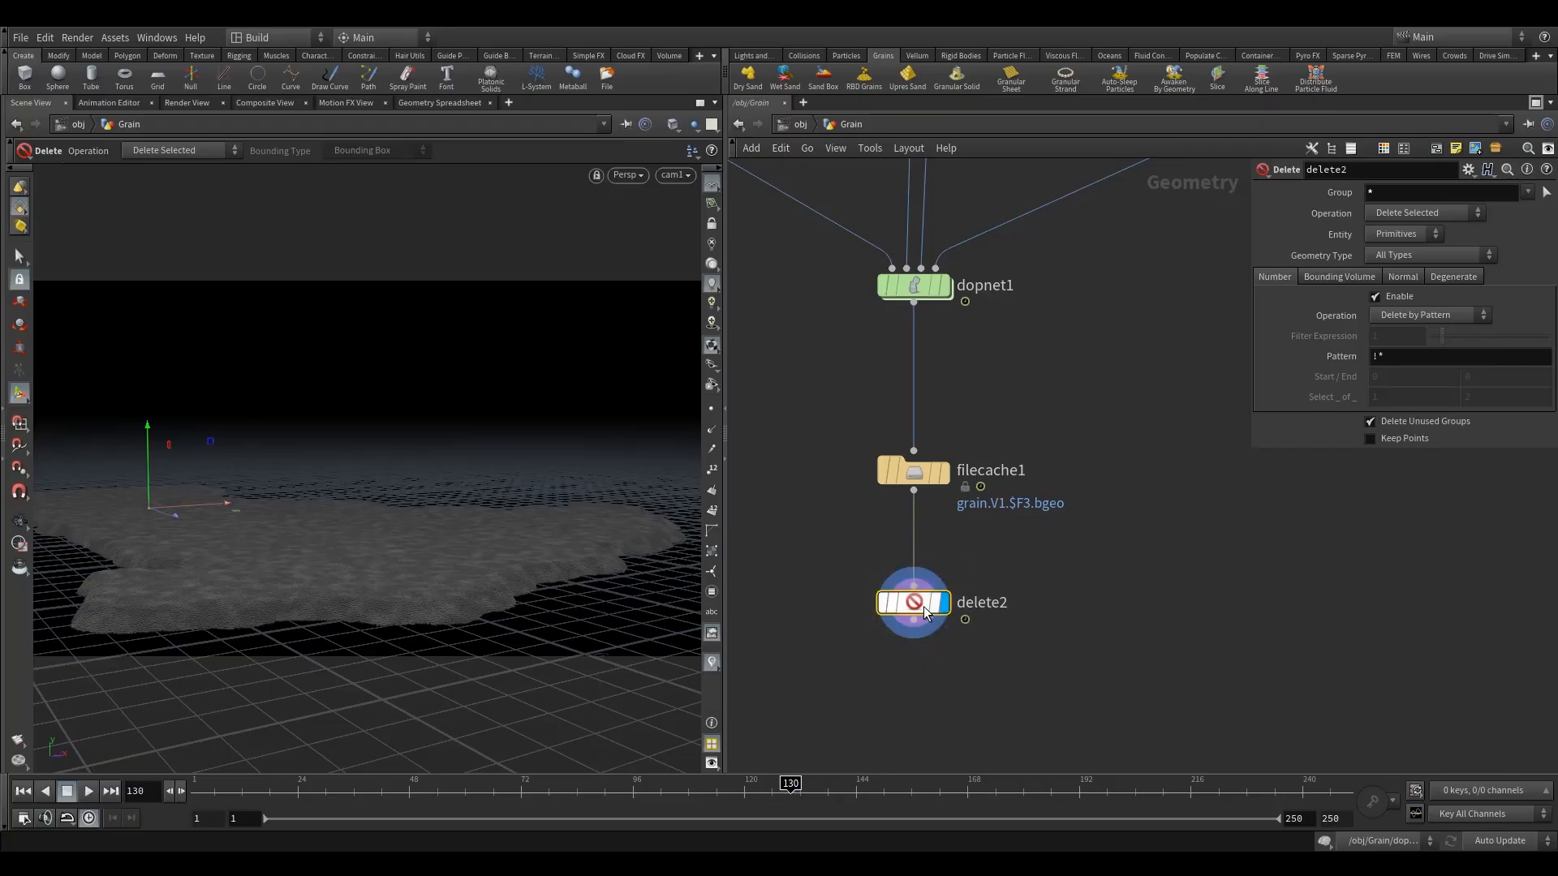
drag(913, 602, 914, 586)
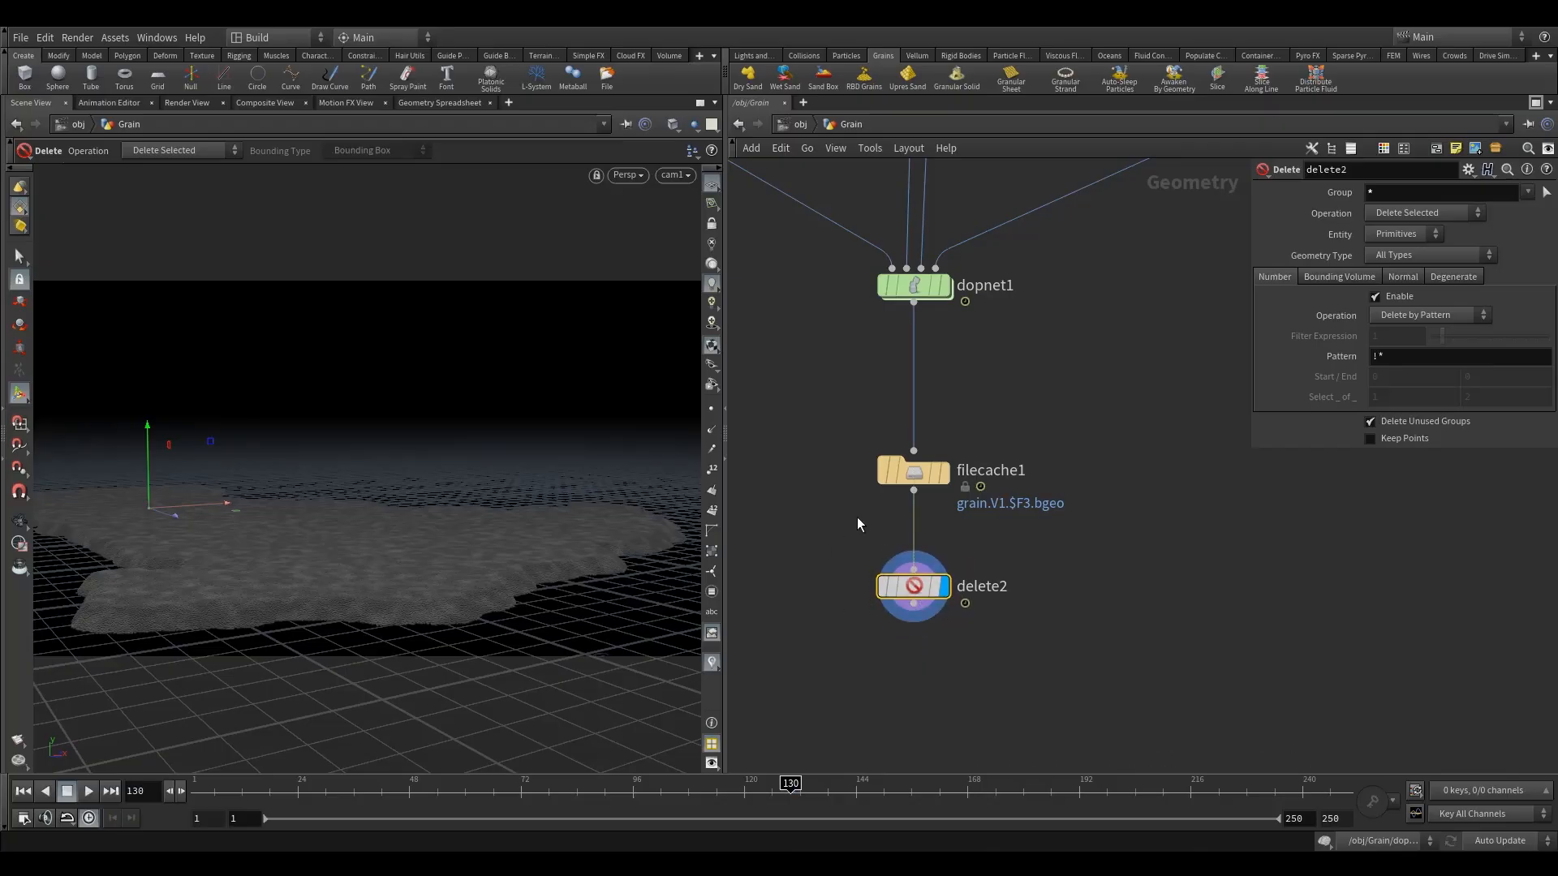
- Display dopnet1 and set its Object Merge object to vellumobject1, copying the name from the node inside the network
middle_drag(834, 370, 855, 499)
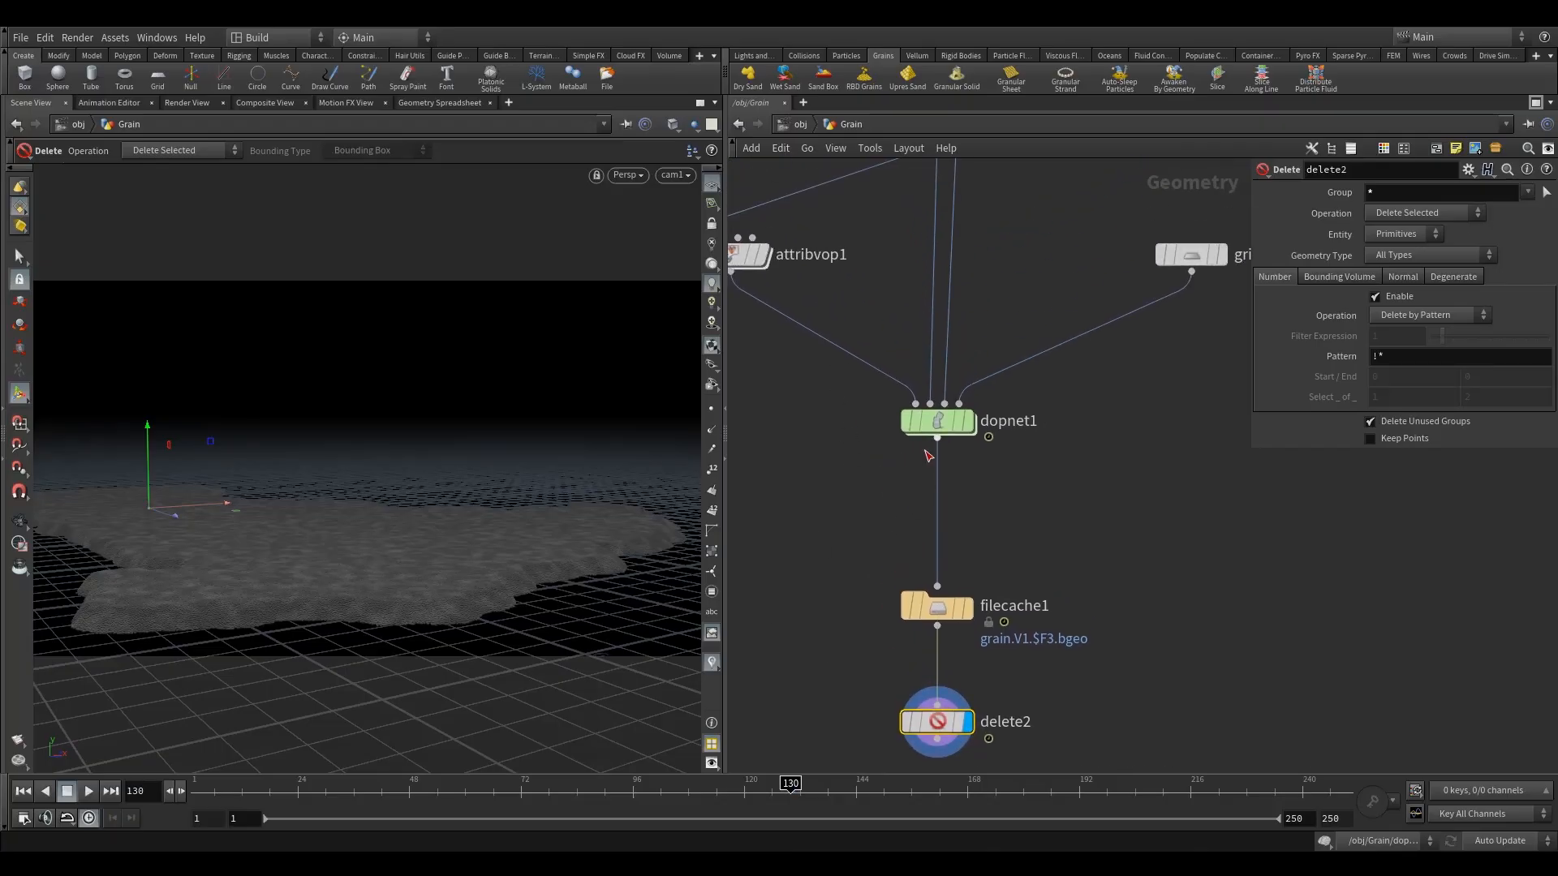
click(976, 388)
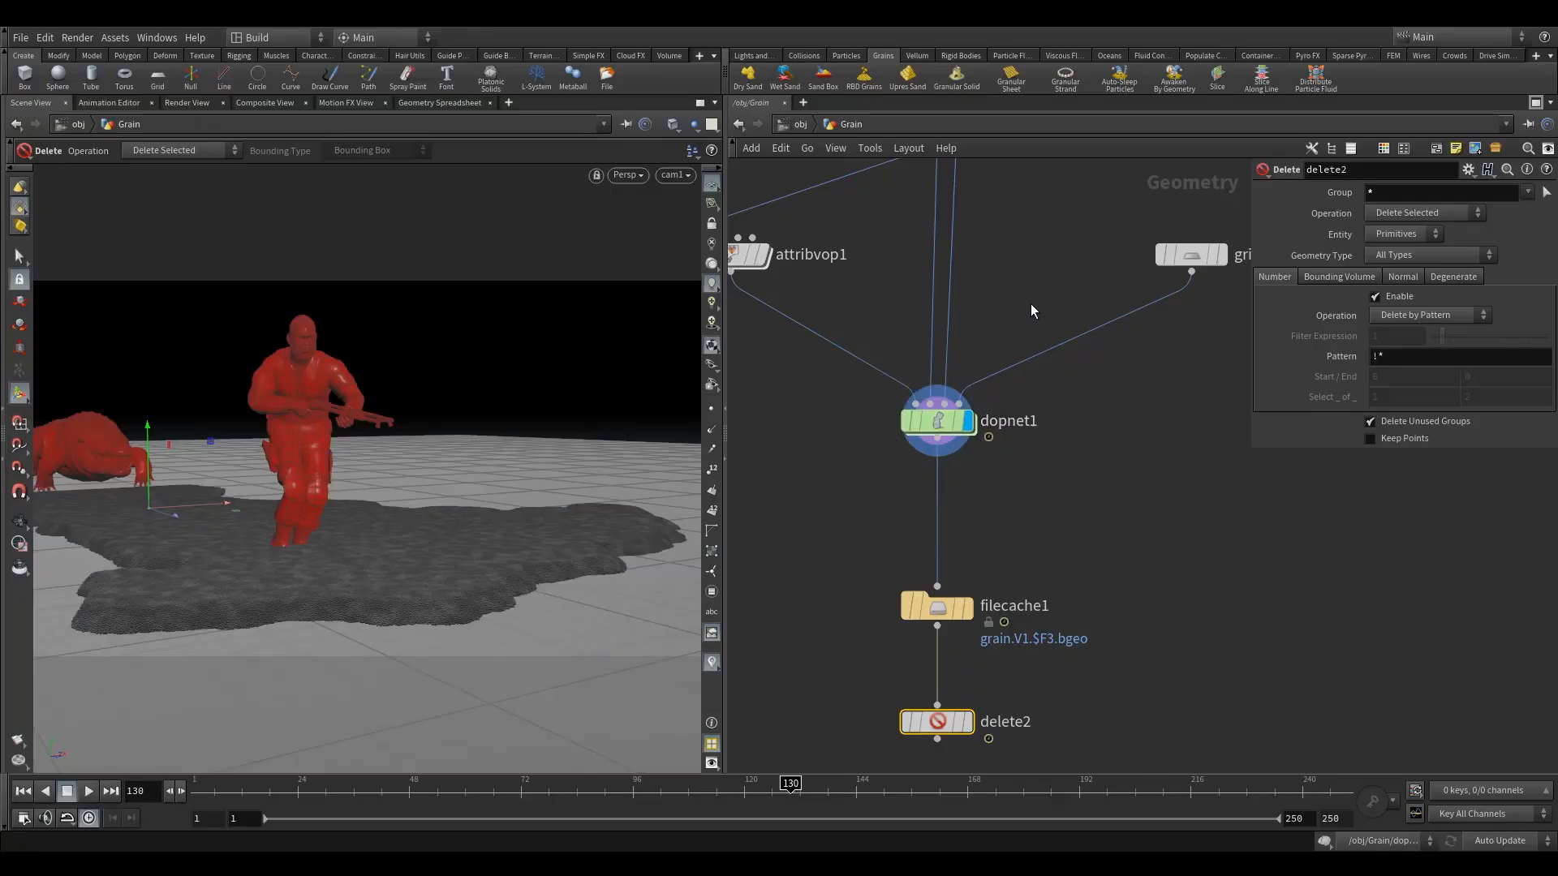
drag(1031, 305, 860, 466)
click(1466, 282)
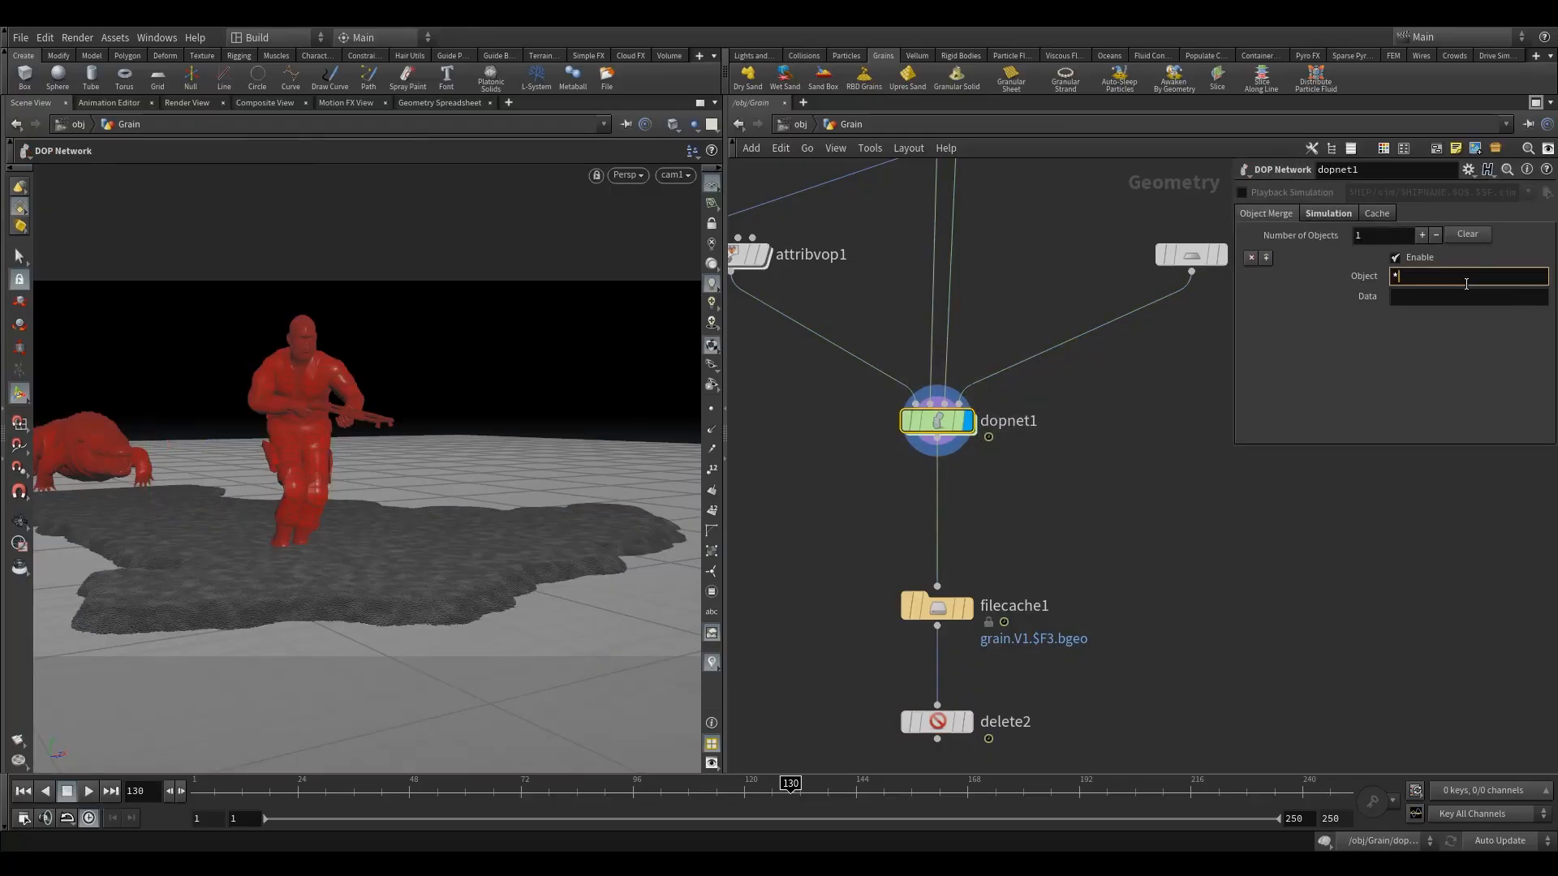
double_click(937, 420)
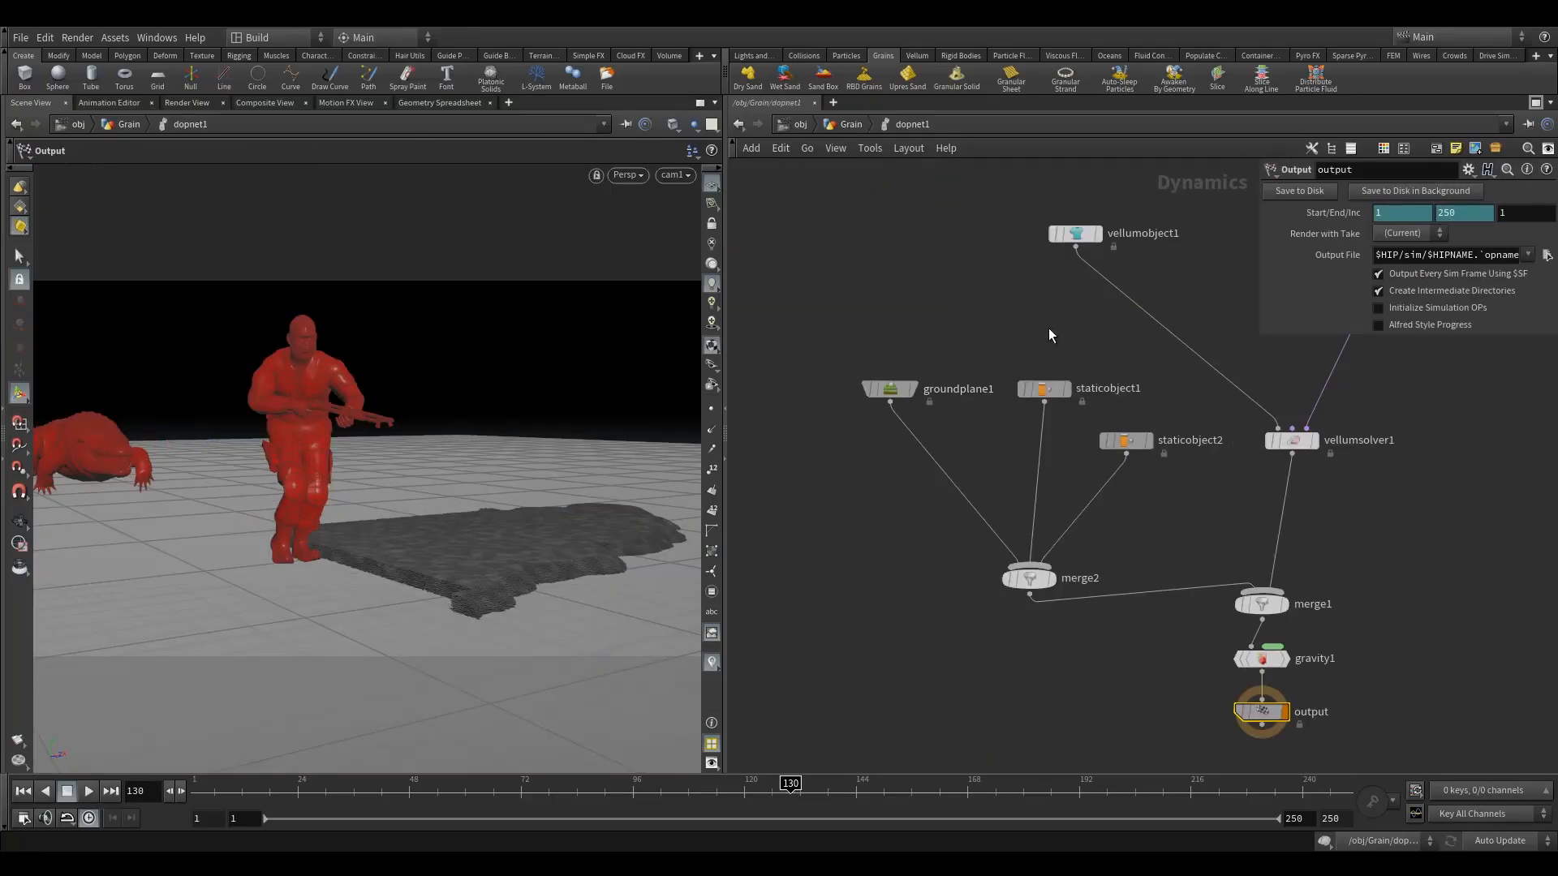
double_click(998, 360)
key(ctrl+c)
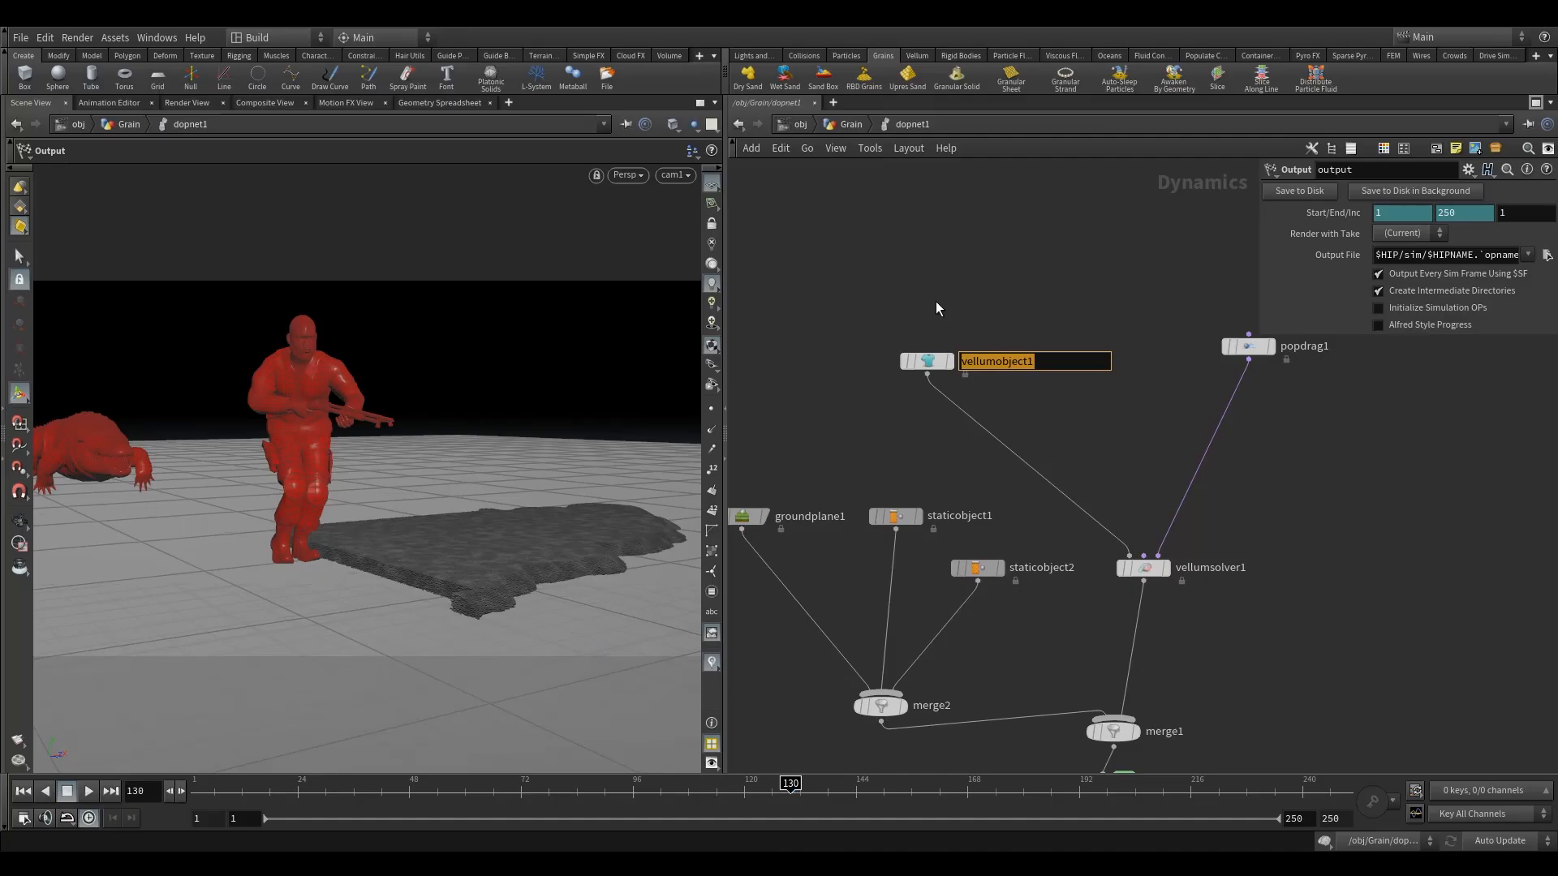
key(Escape)
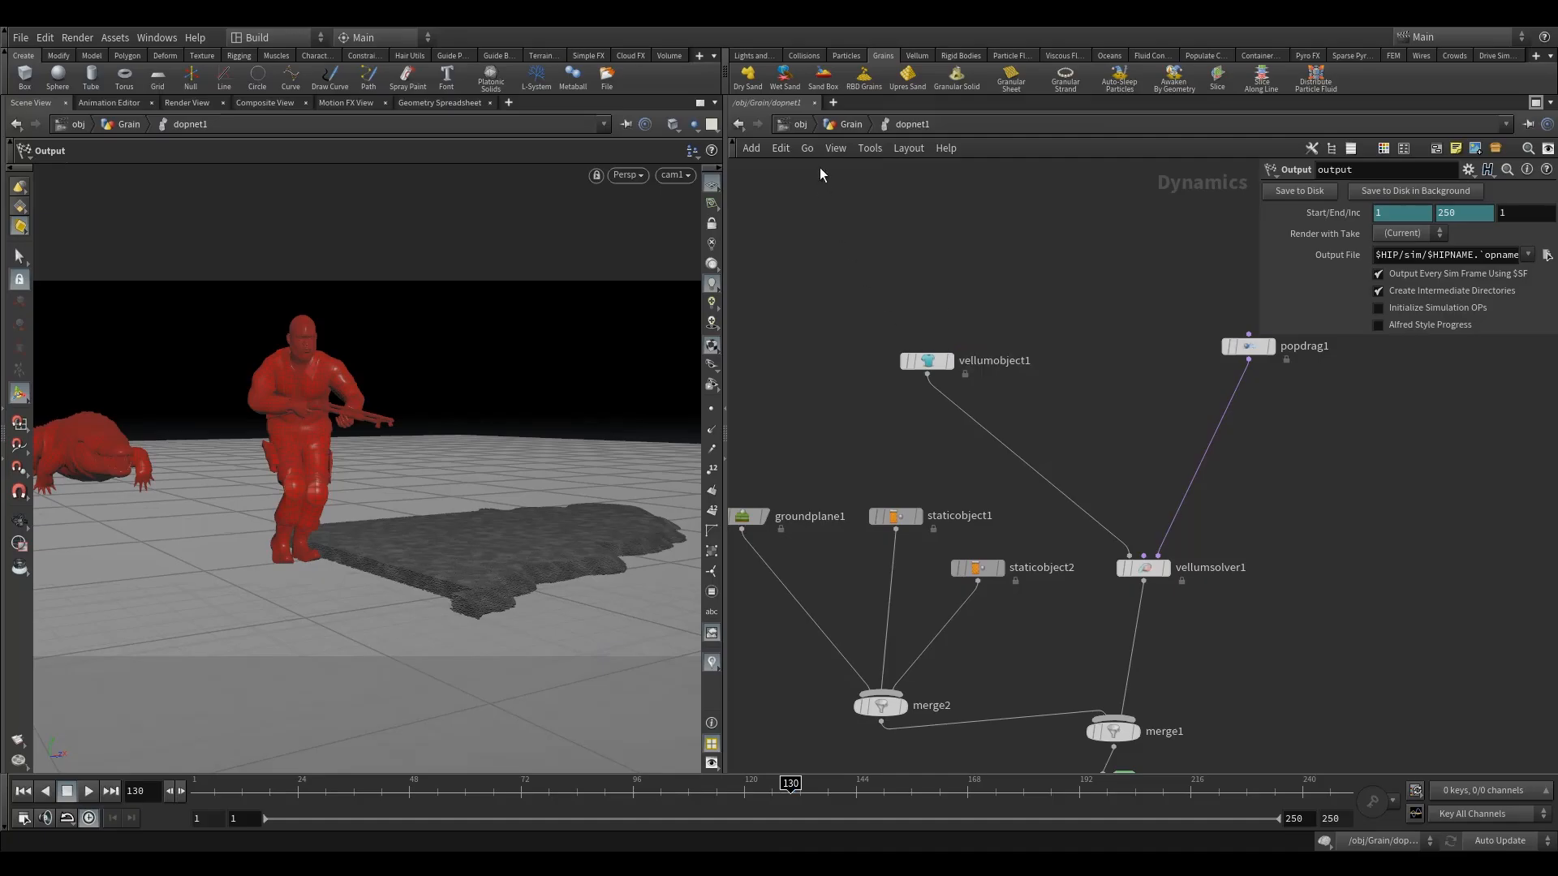
drag(956, 407, 951, 404)
click(848, 124)
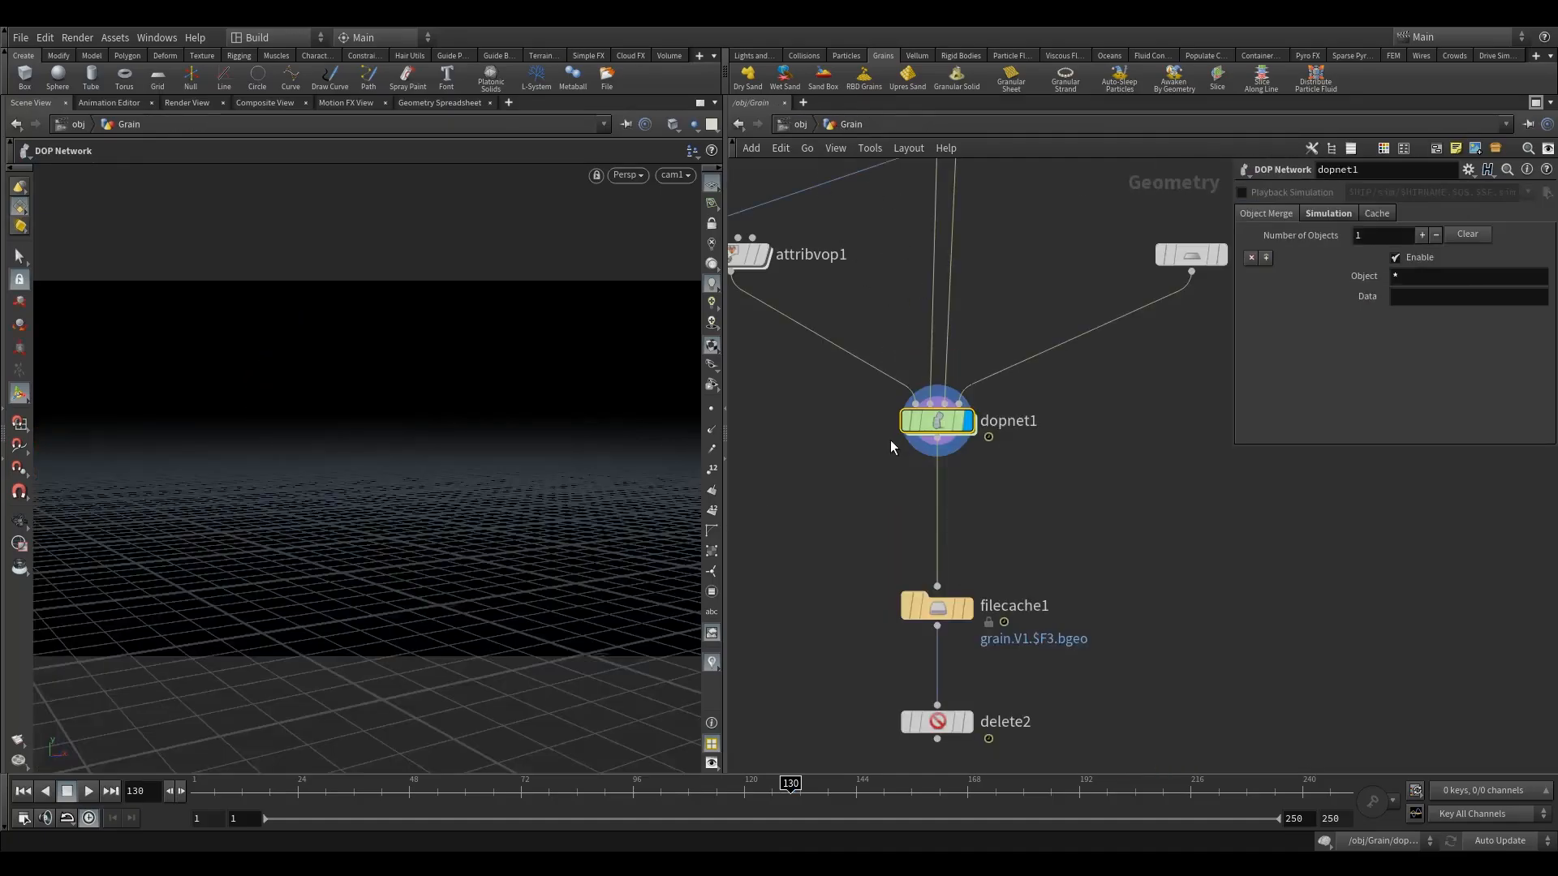
click(1492, 276)
key(ctrl+v)
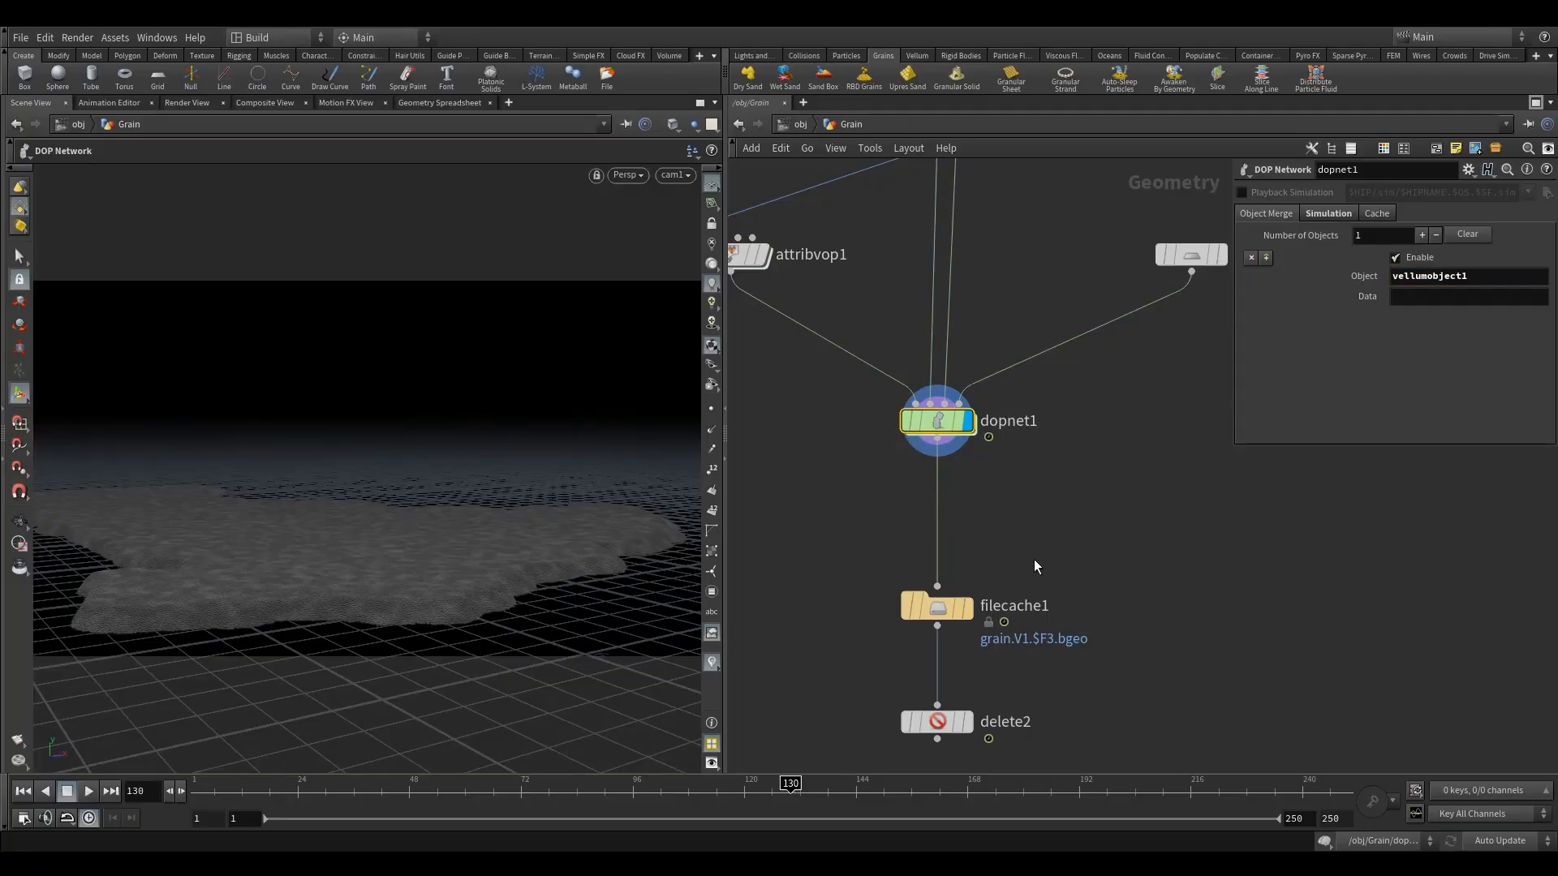
- Select the delete2 node below filecache1 and display its result
middle_drag(1033, 564, 1093, 355)
click(997, 513)
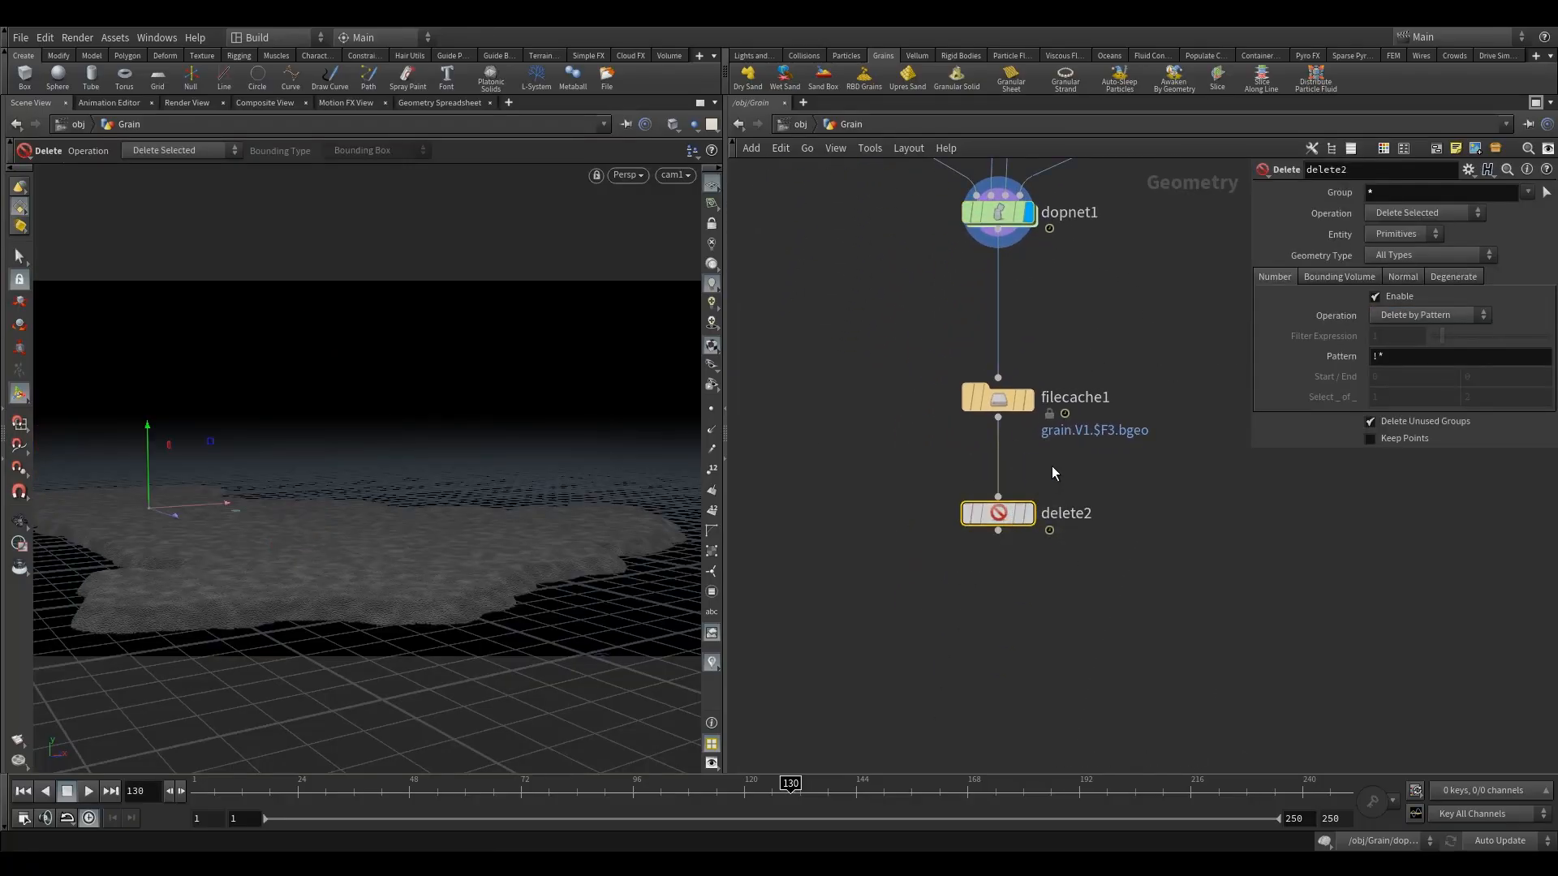
click(1027, 512)
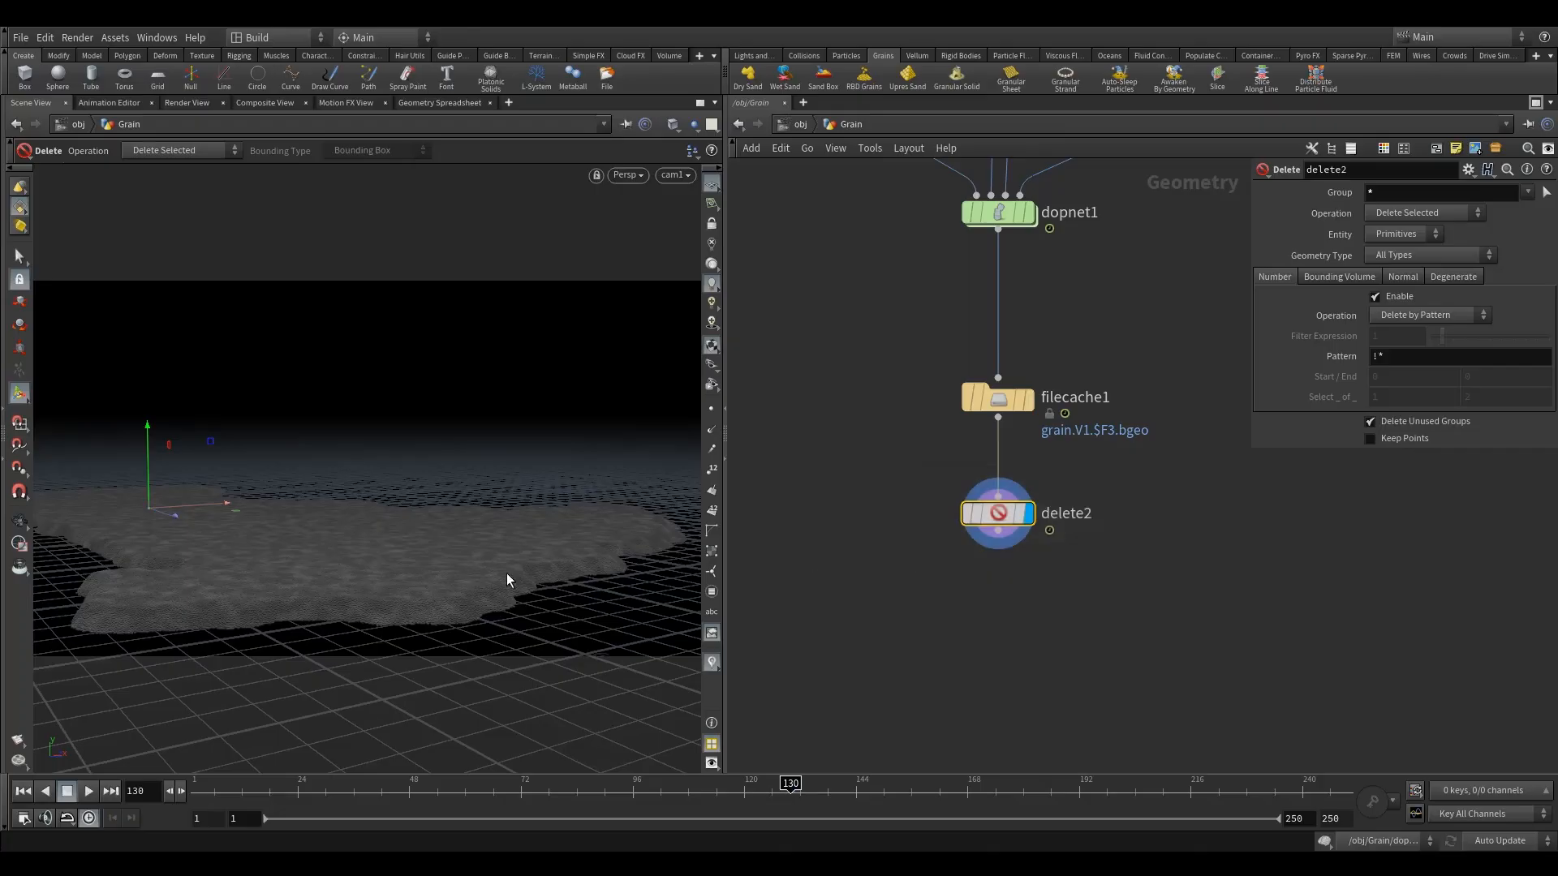
- Examine the point count in the delete2 node's information and close it
mouse_move(938, 588)
middle_down()
mouse_move(858, 508)
mouse_move(940, 559)
middle_up()
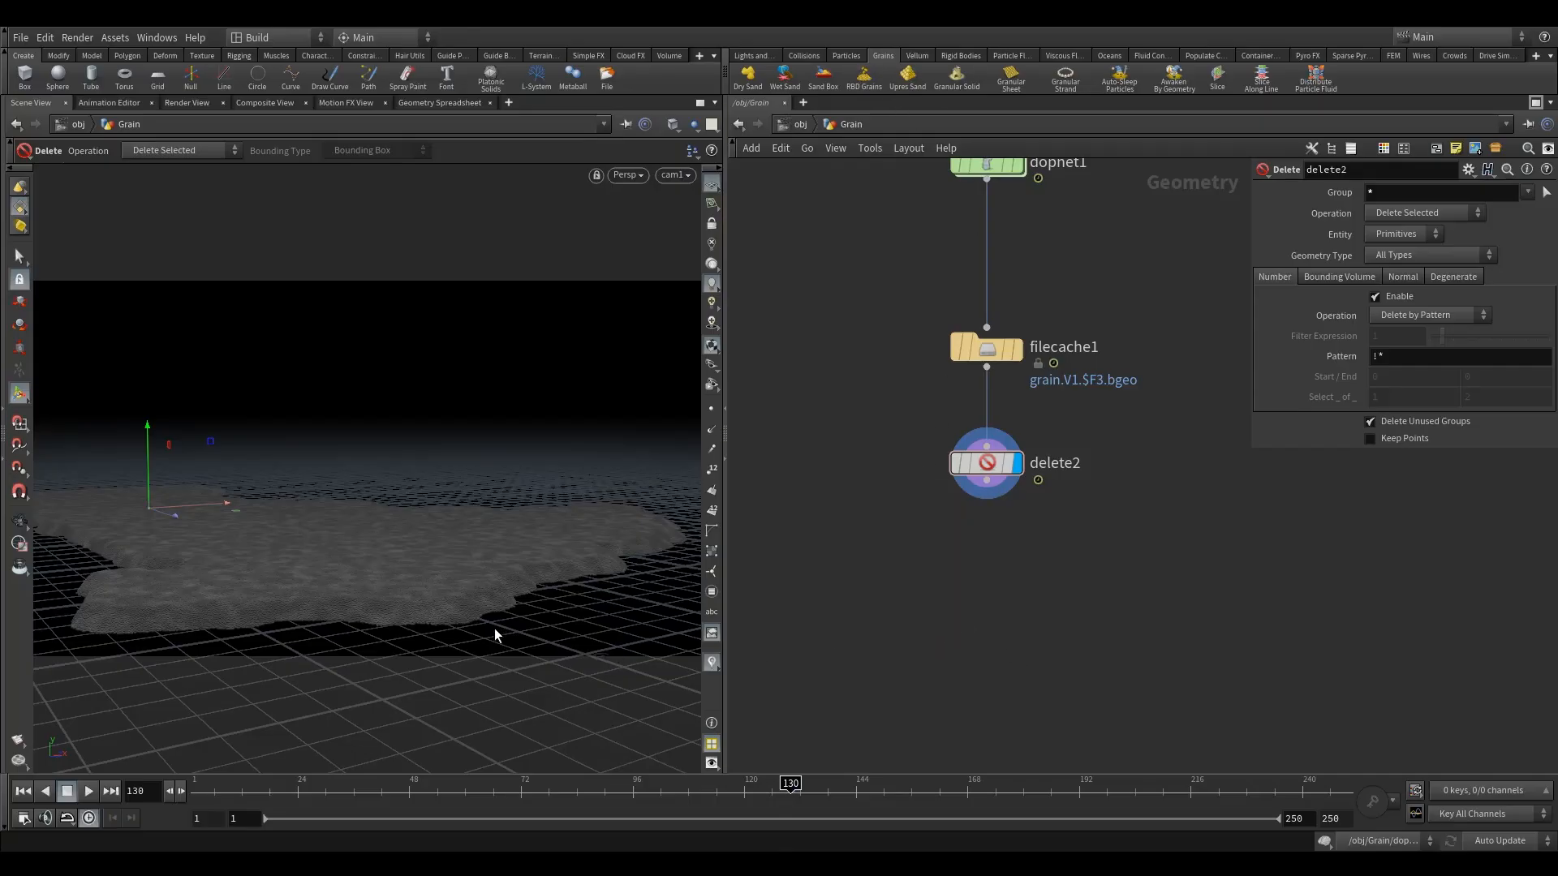
mouse_move(986, 480)
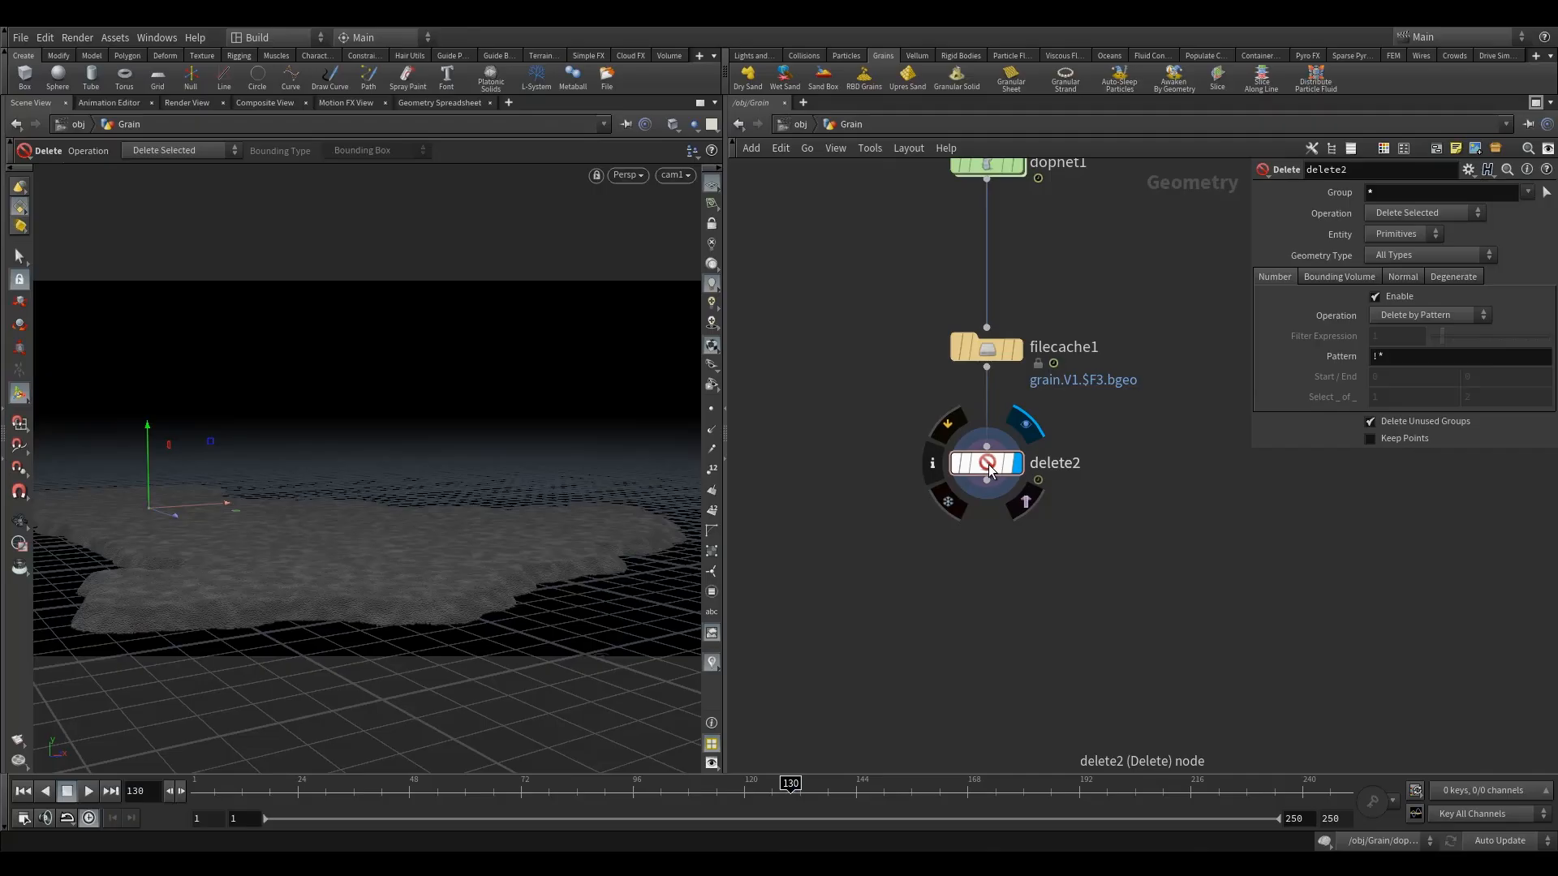
click(933, 467)
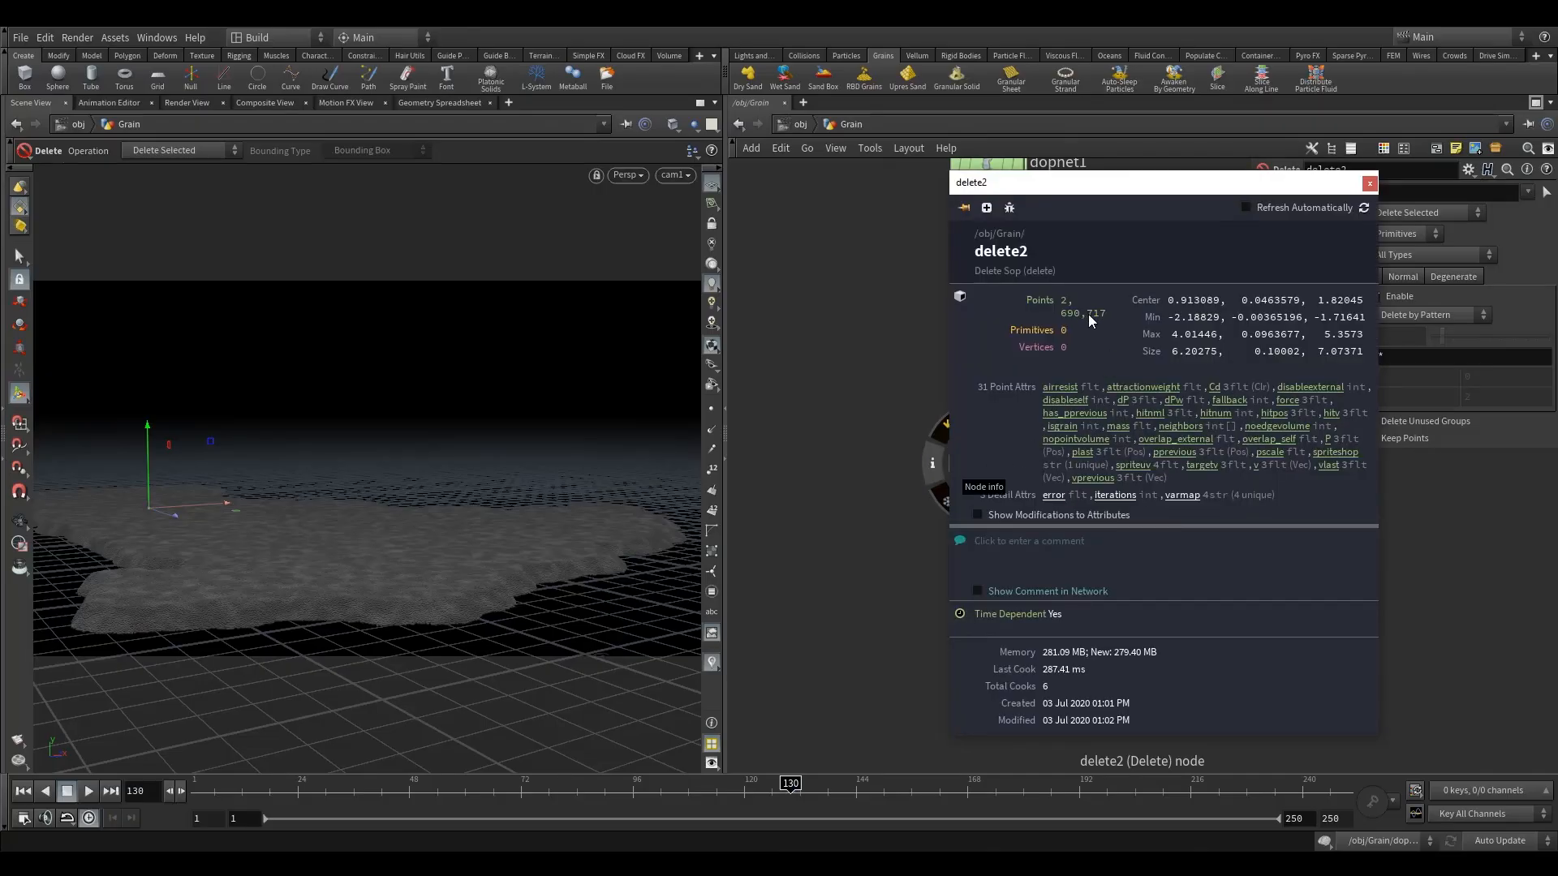
click(1370, 186)
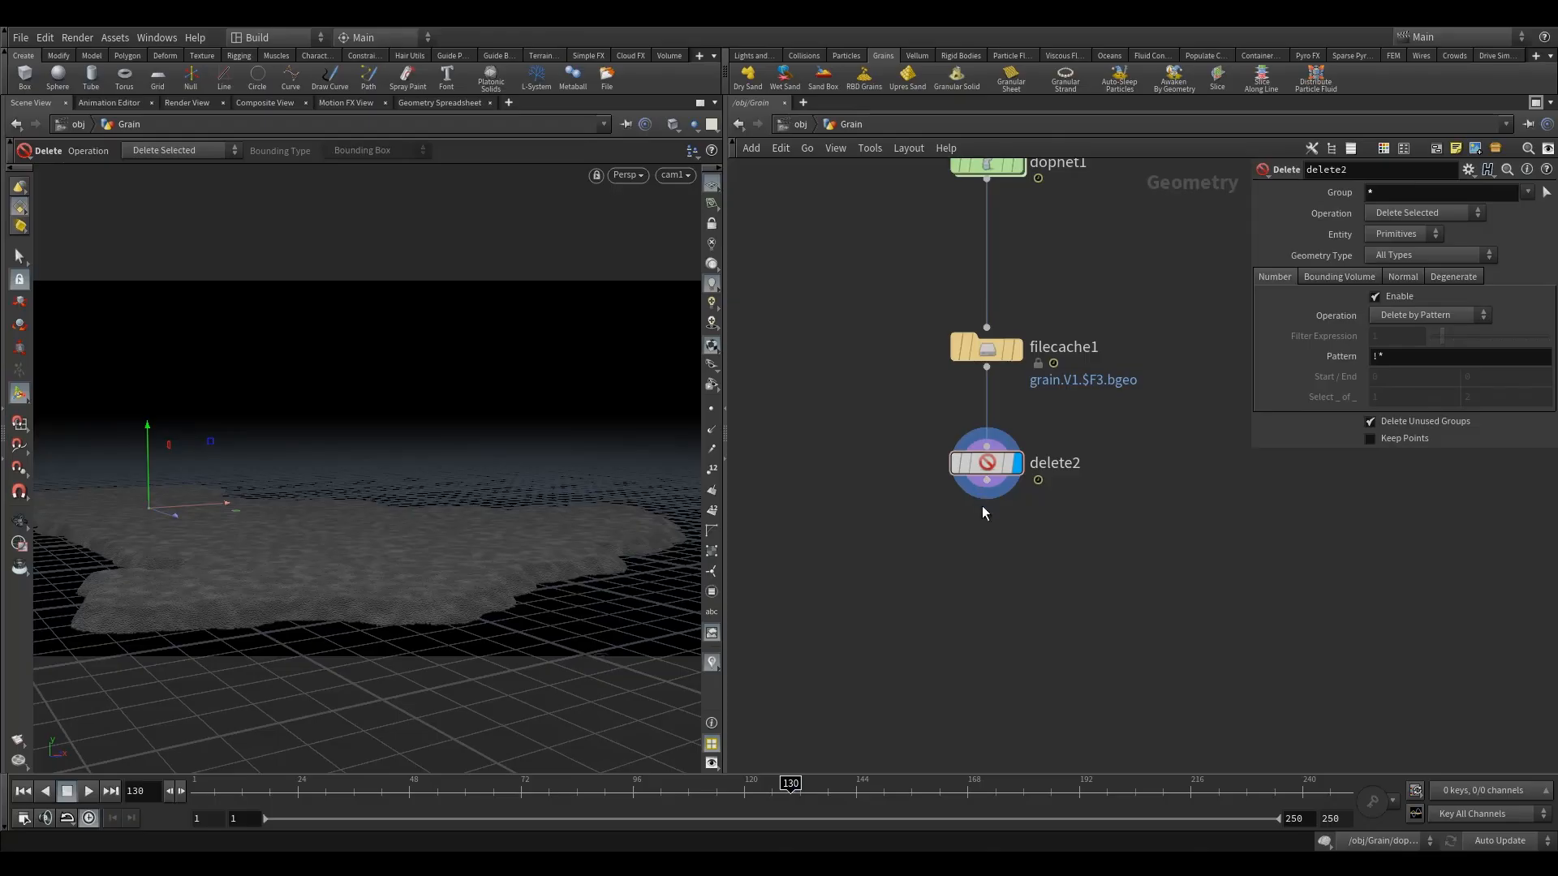
- Add a second Delete node below delete2, connect it to delete2's output, and display it
key(Tab)
text(de)
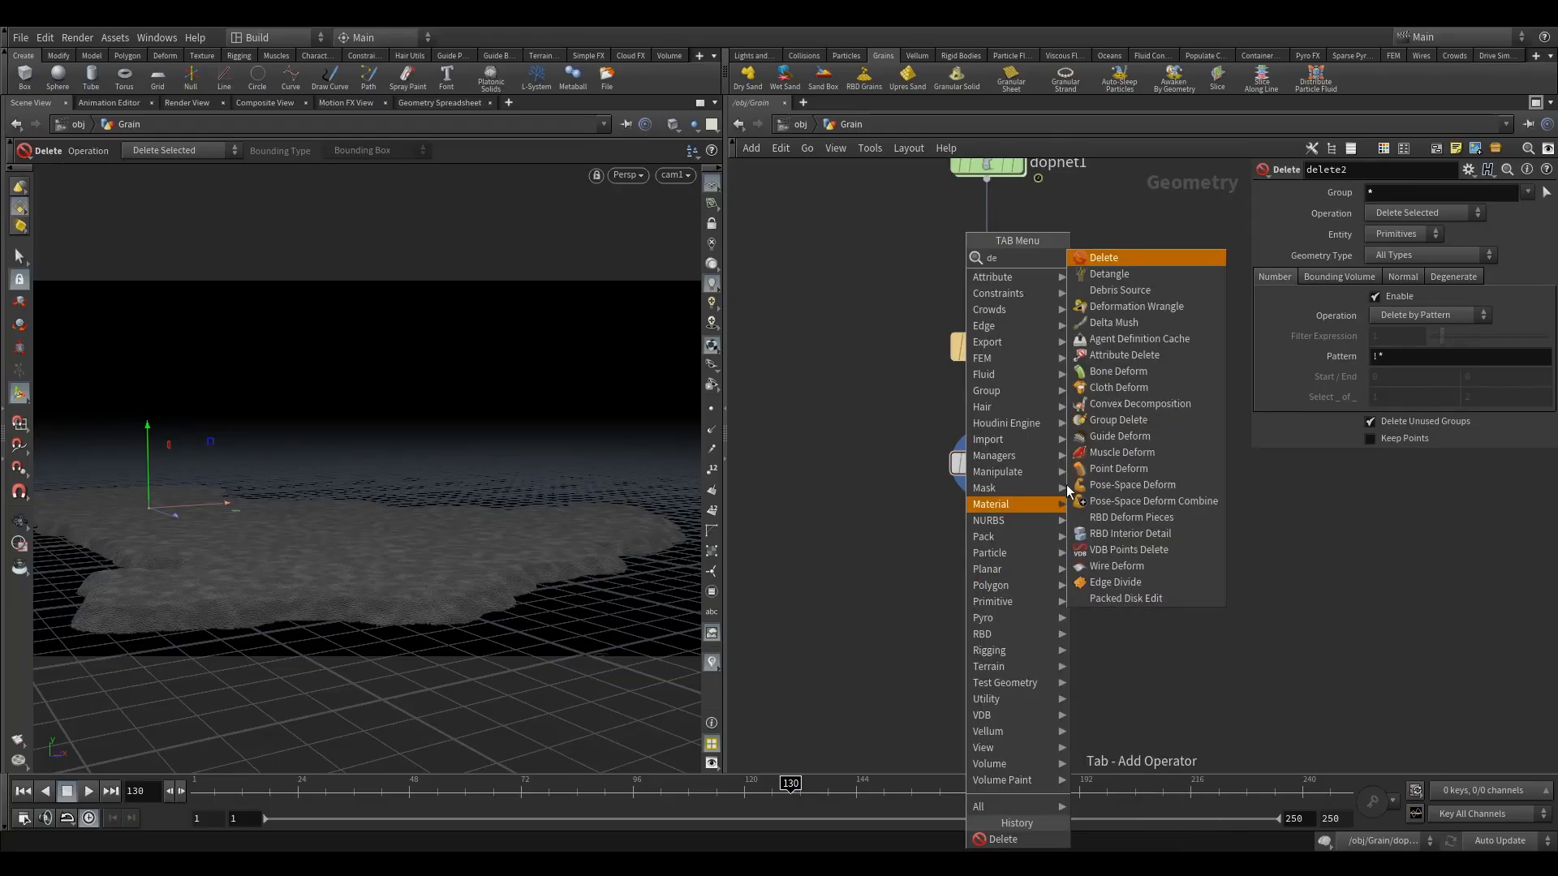
click(1135, 260)
click(976, 592)
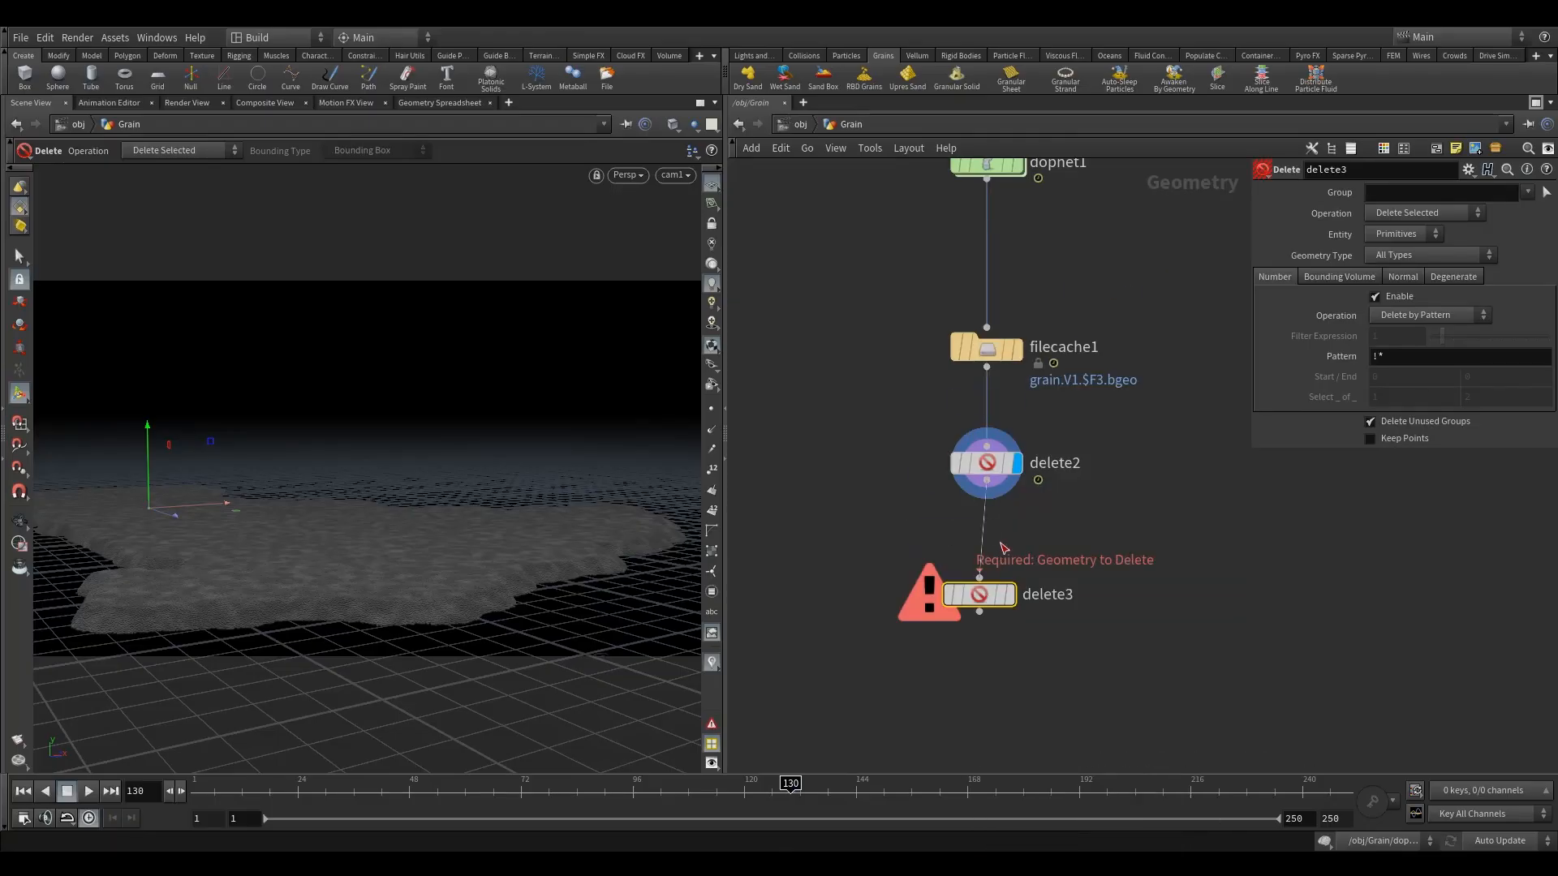
drag(979, 594, 988, 572)
click(1031, 558)
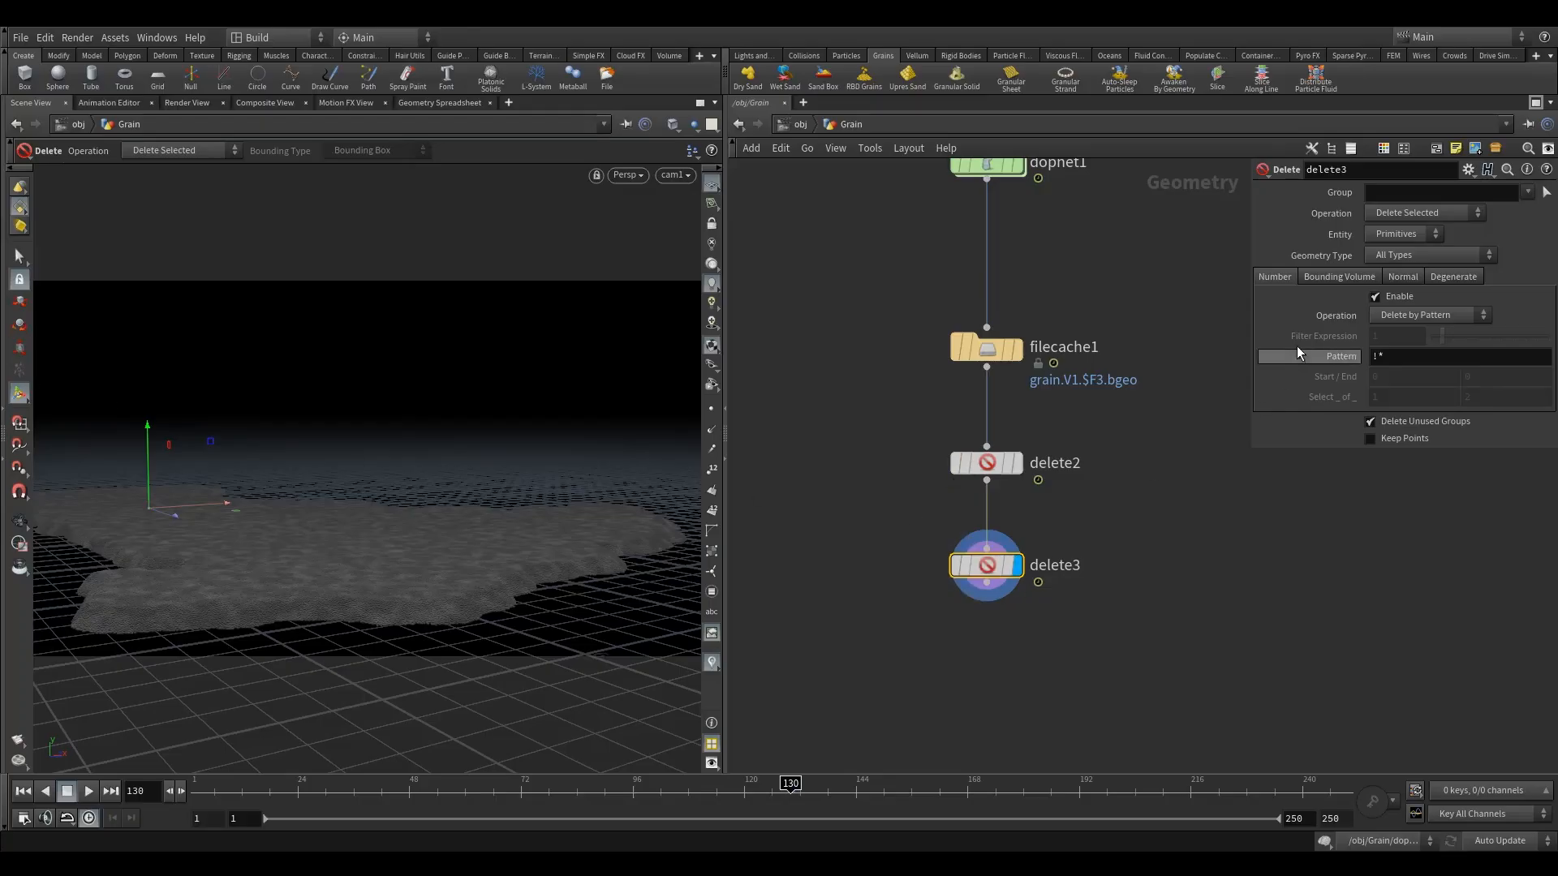
- Switch delete3 to deletion by an enabled Bounding Box volume and set its Entity to Points
click(1329, 276)
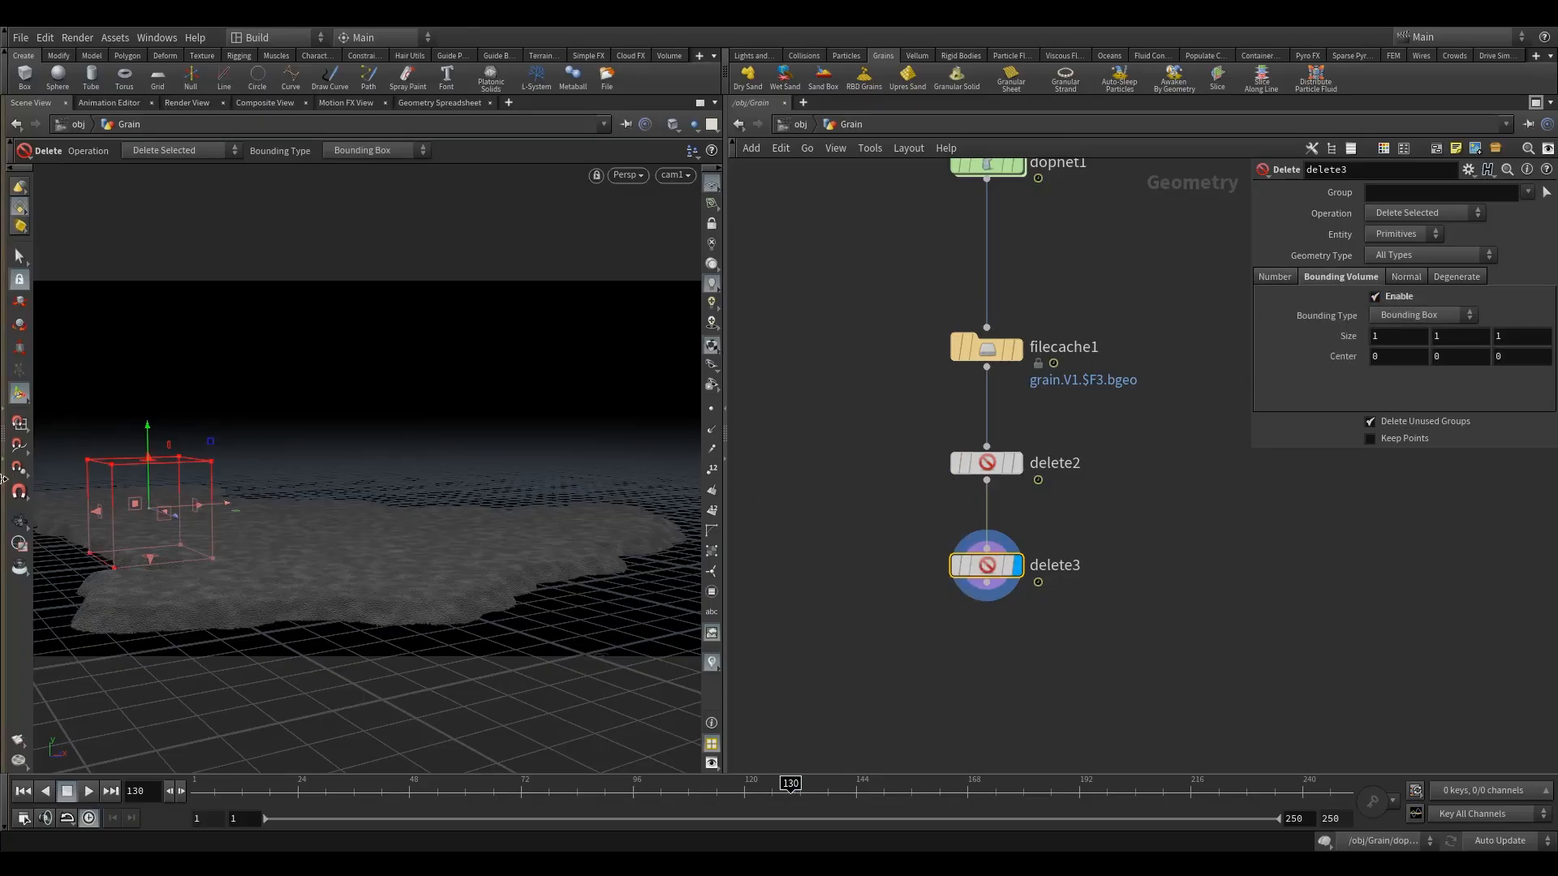
click(1426, 235)
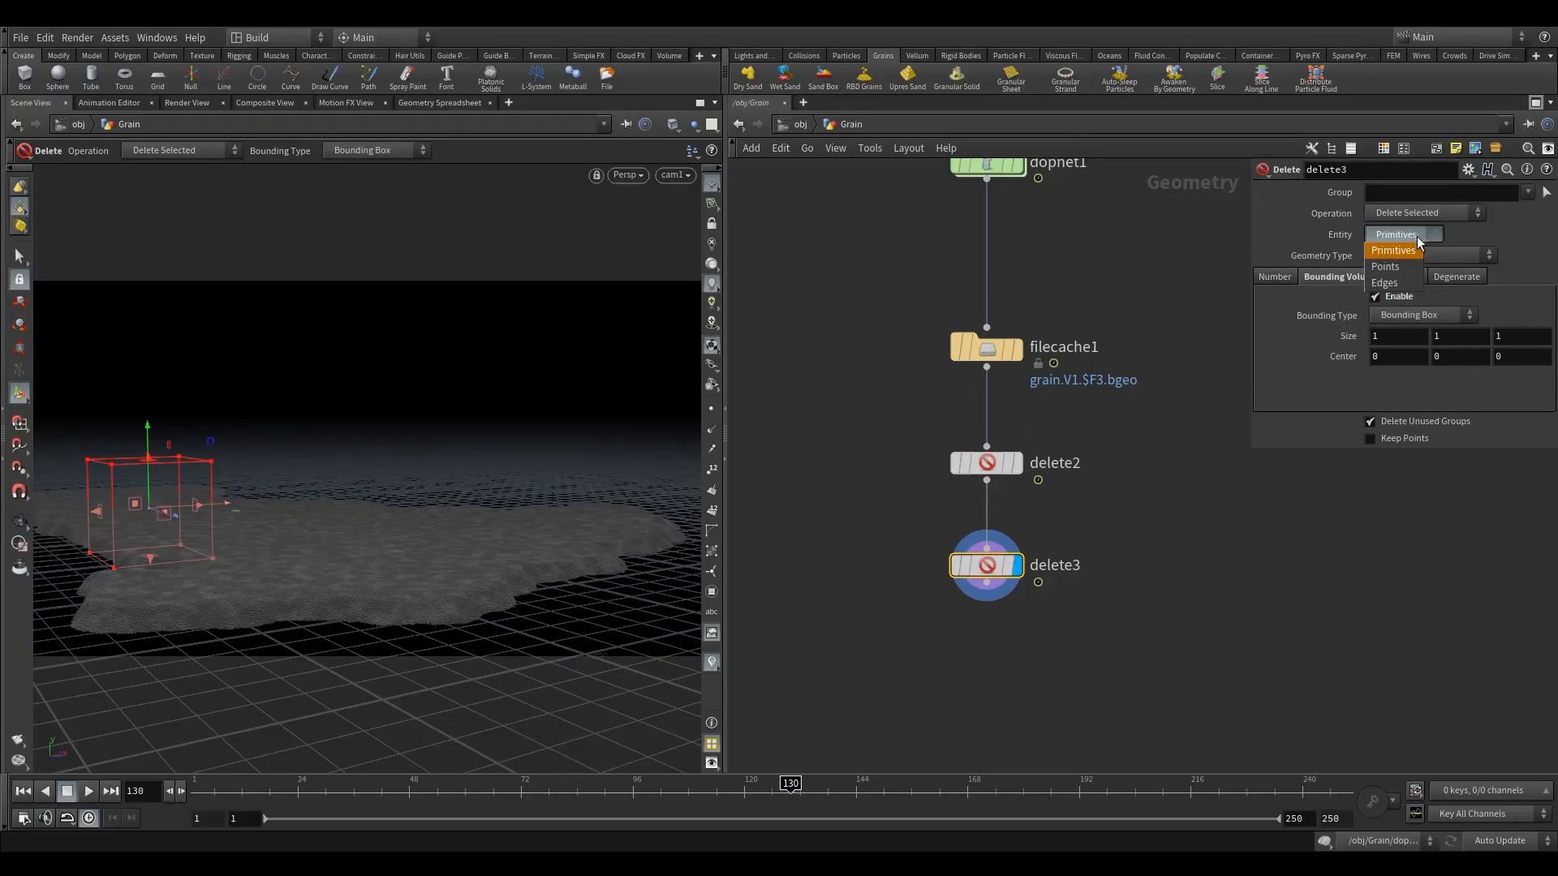
click(1395, 267)
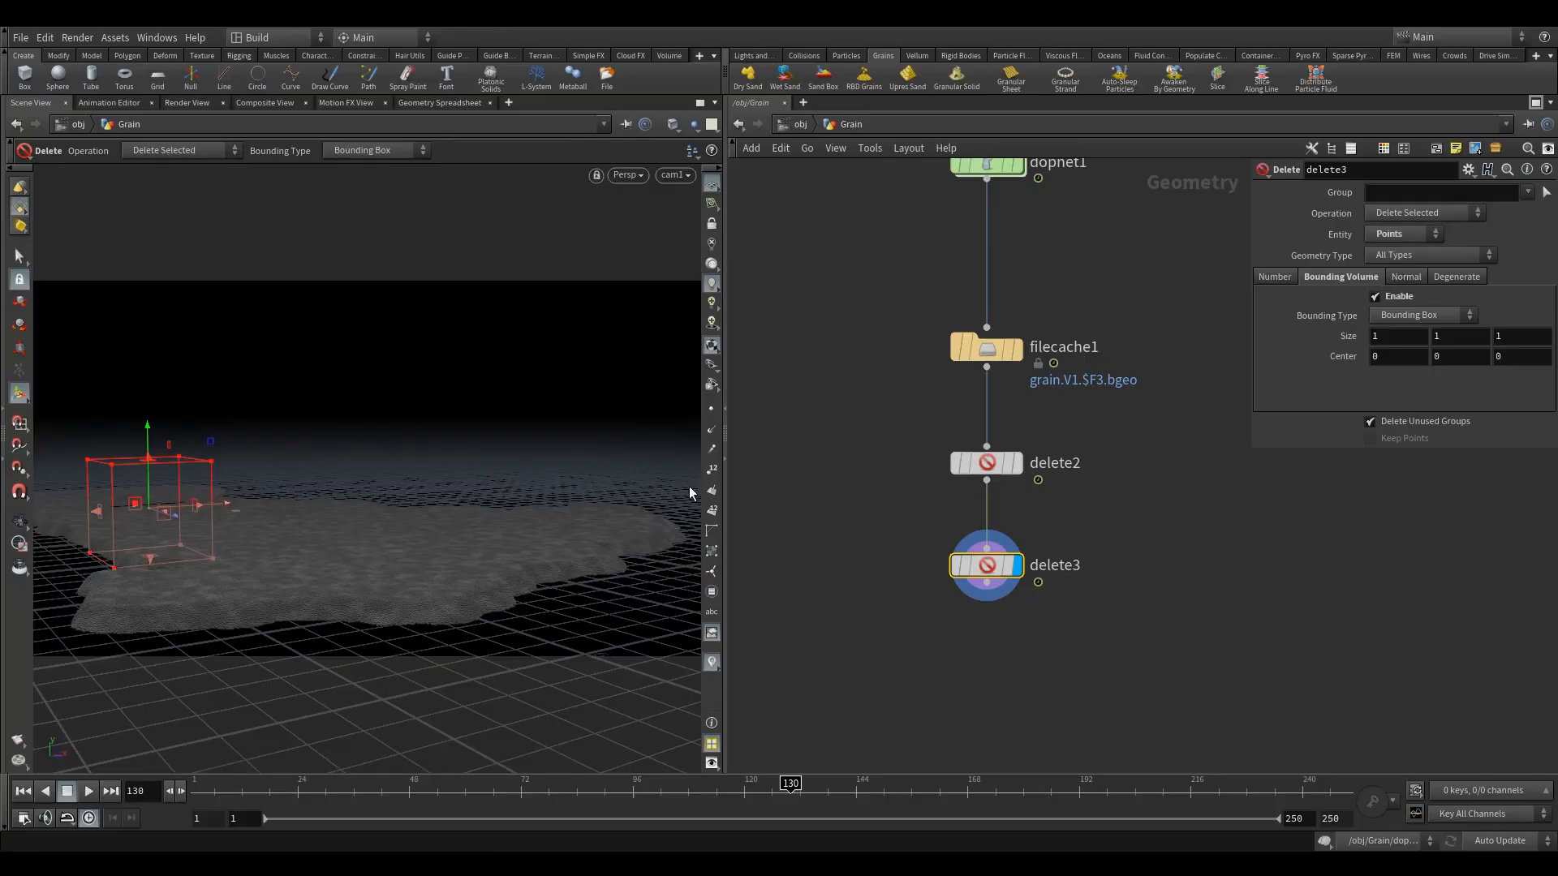
- Move the bounding box to the grains' edge at about 4.99 in Z and set delete3's Operation to Delete Non-Selected
key(Escape)
drag(331, 496, 548, 626)
key(Return)
click(1428, 213)
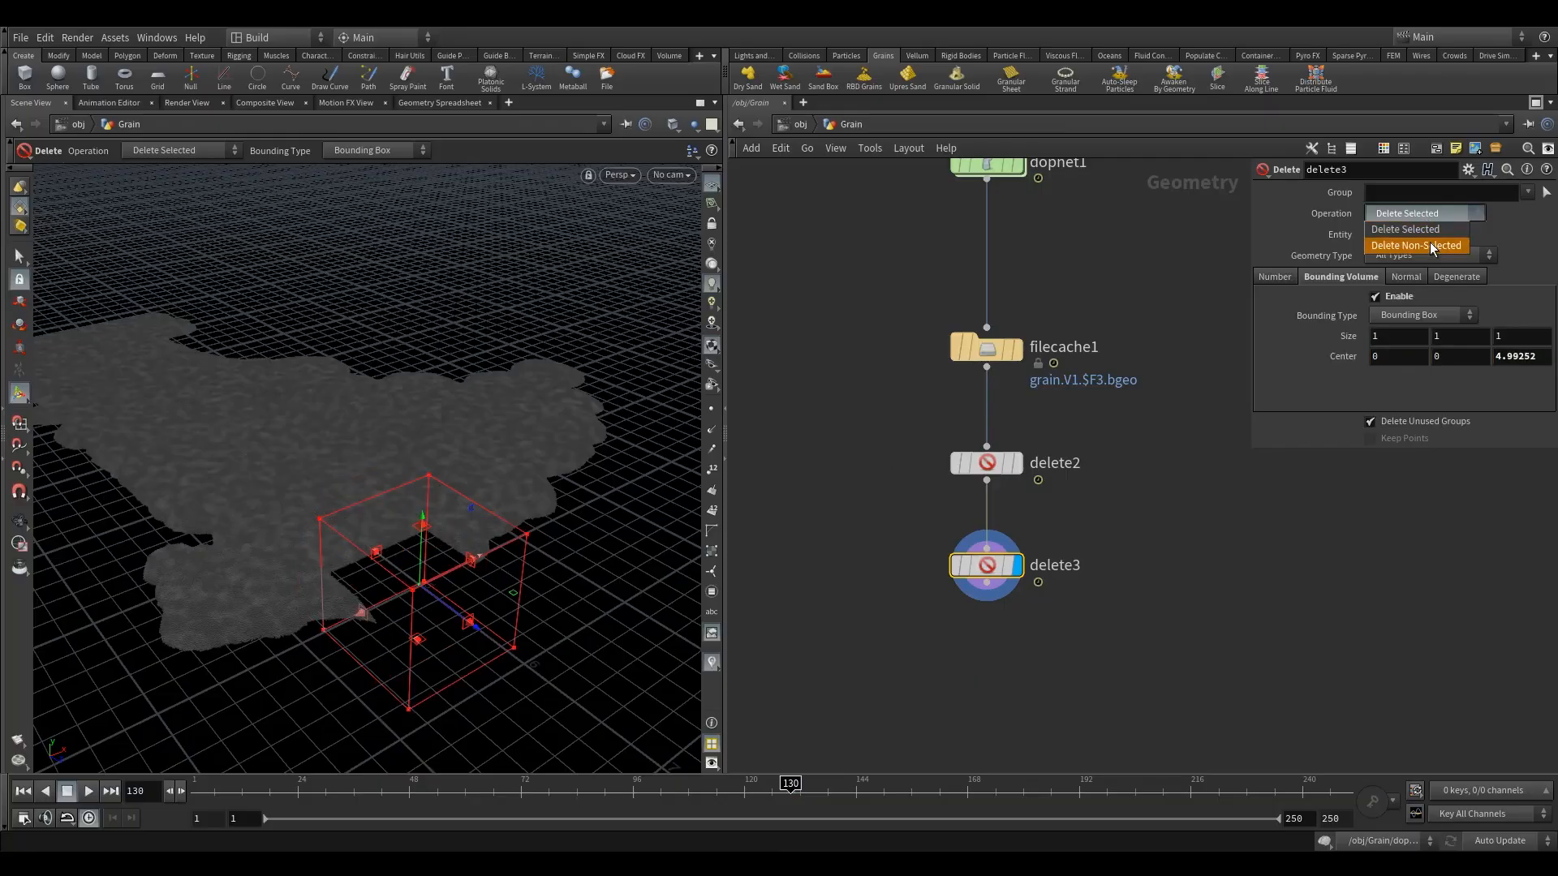
click(1420, 237)
key(space+f)
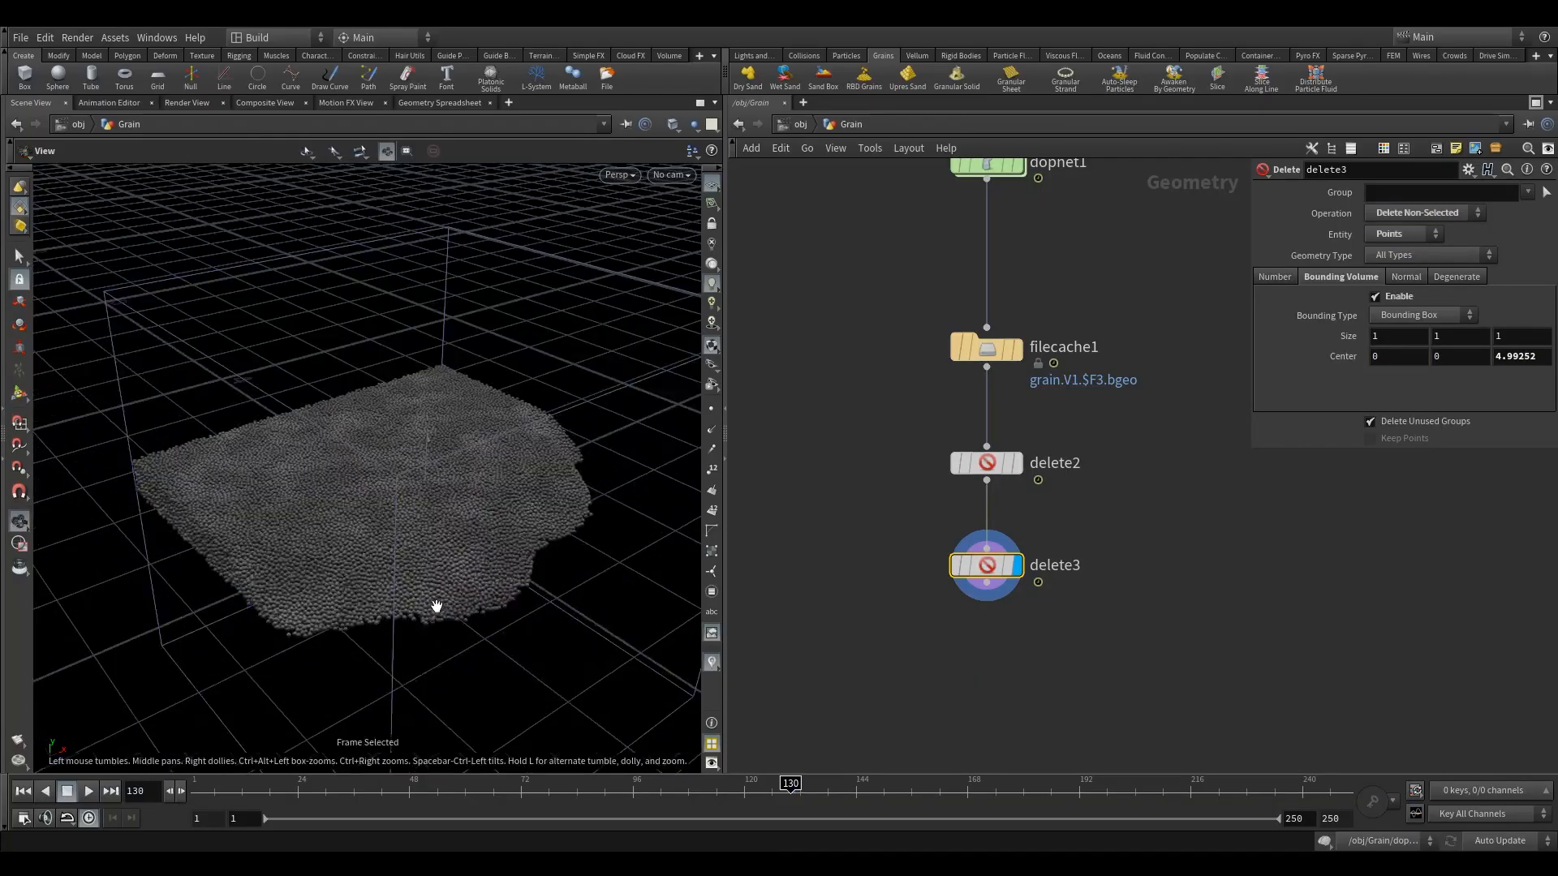
drag(442, 598, 424, 582)
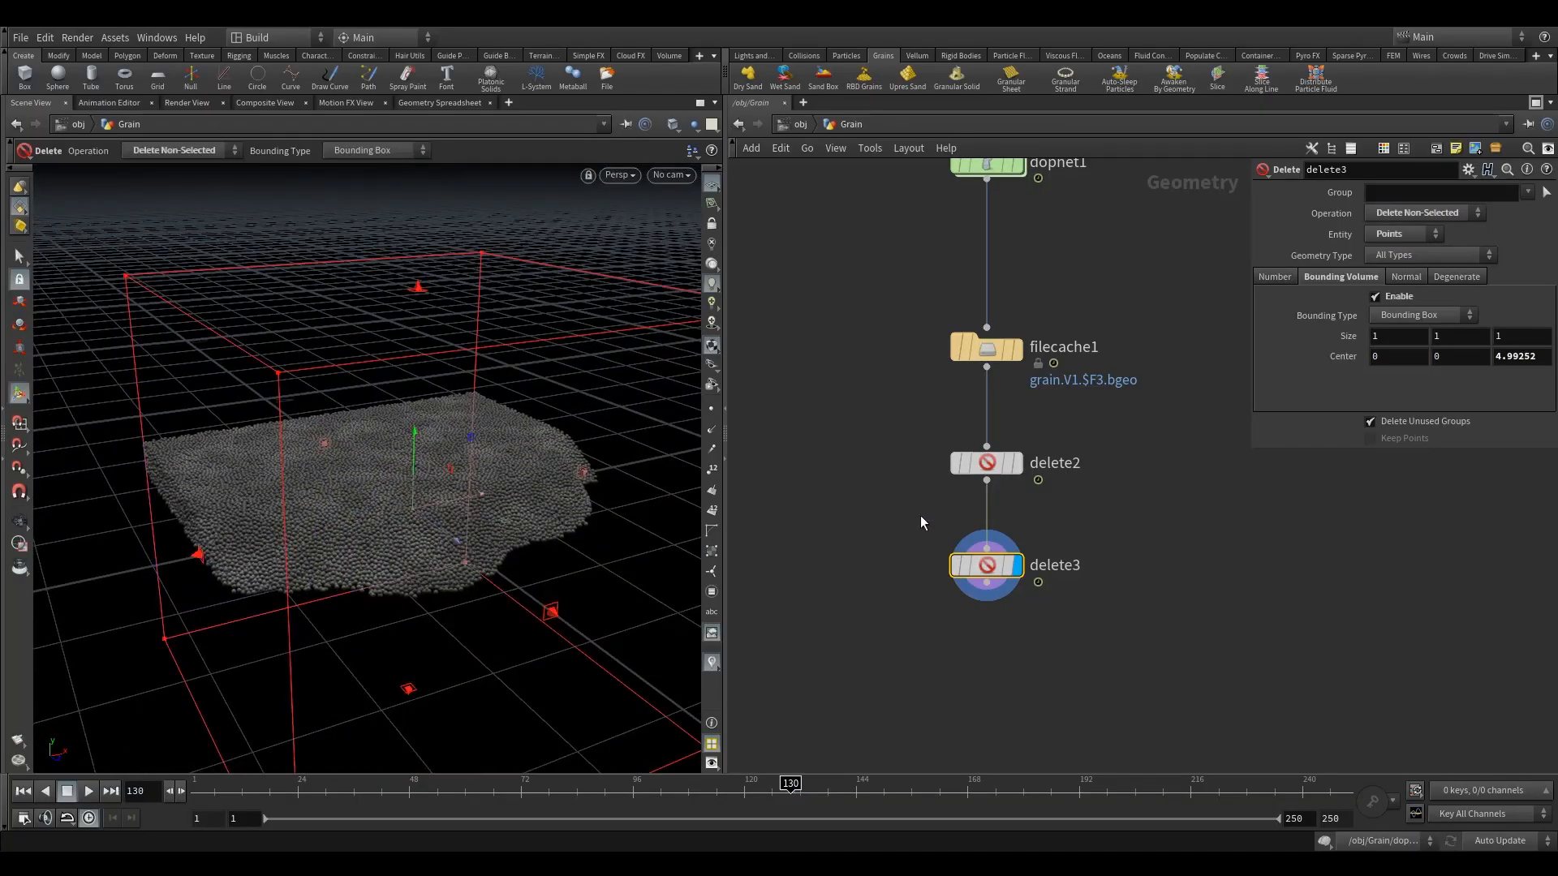
- Move the delete3 node out to the side of the main node chain in the network
drag(987, 566, 1113, 568)
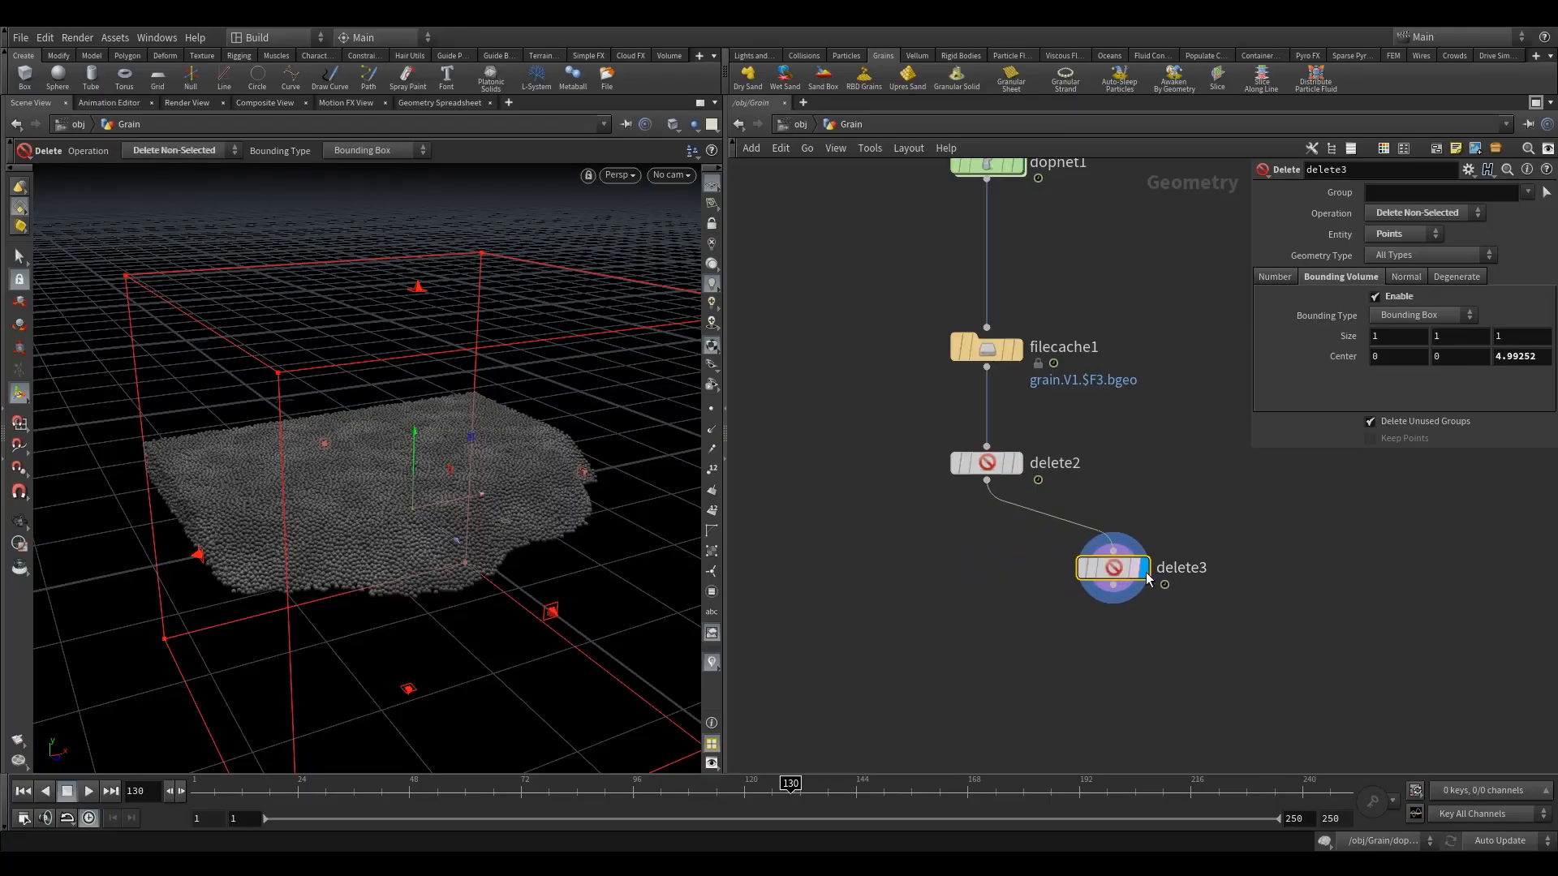
double_click(1185, 570)
- Rename the delete2 node as iso_grains
click(1005, 469)
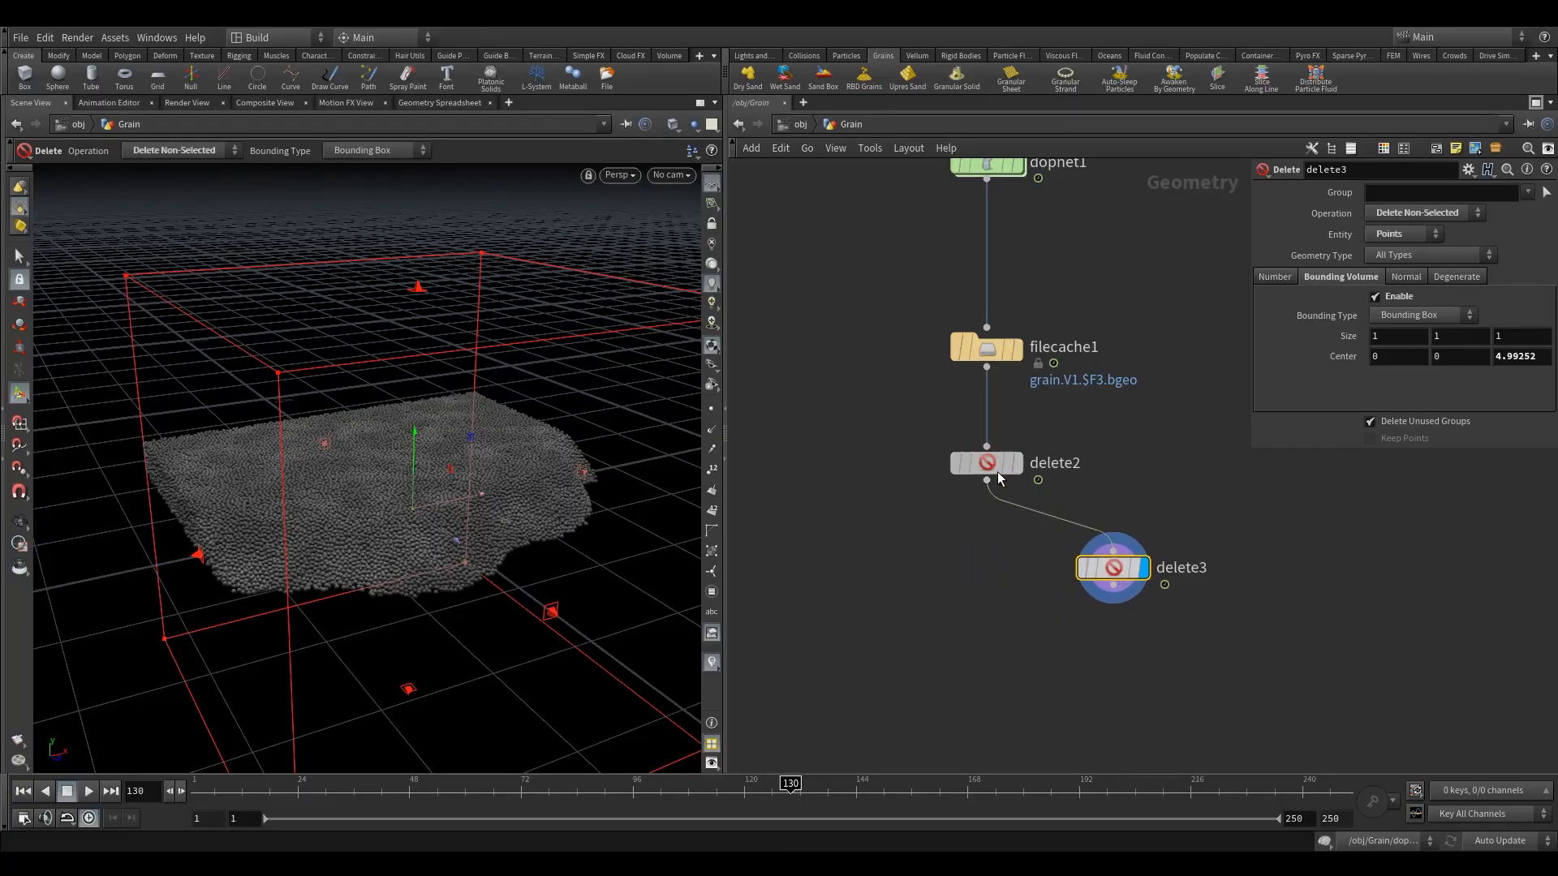
double_click(1046, 464)
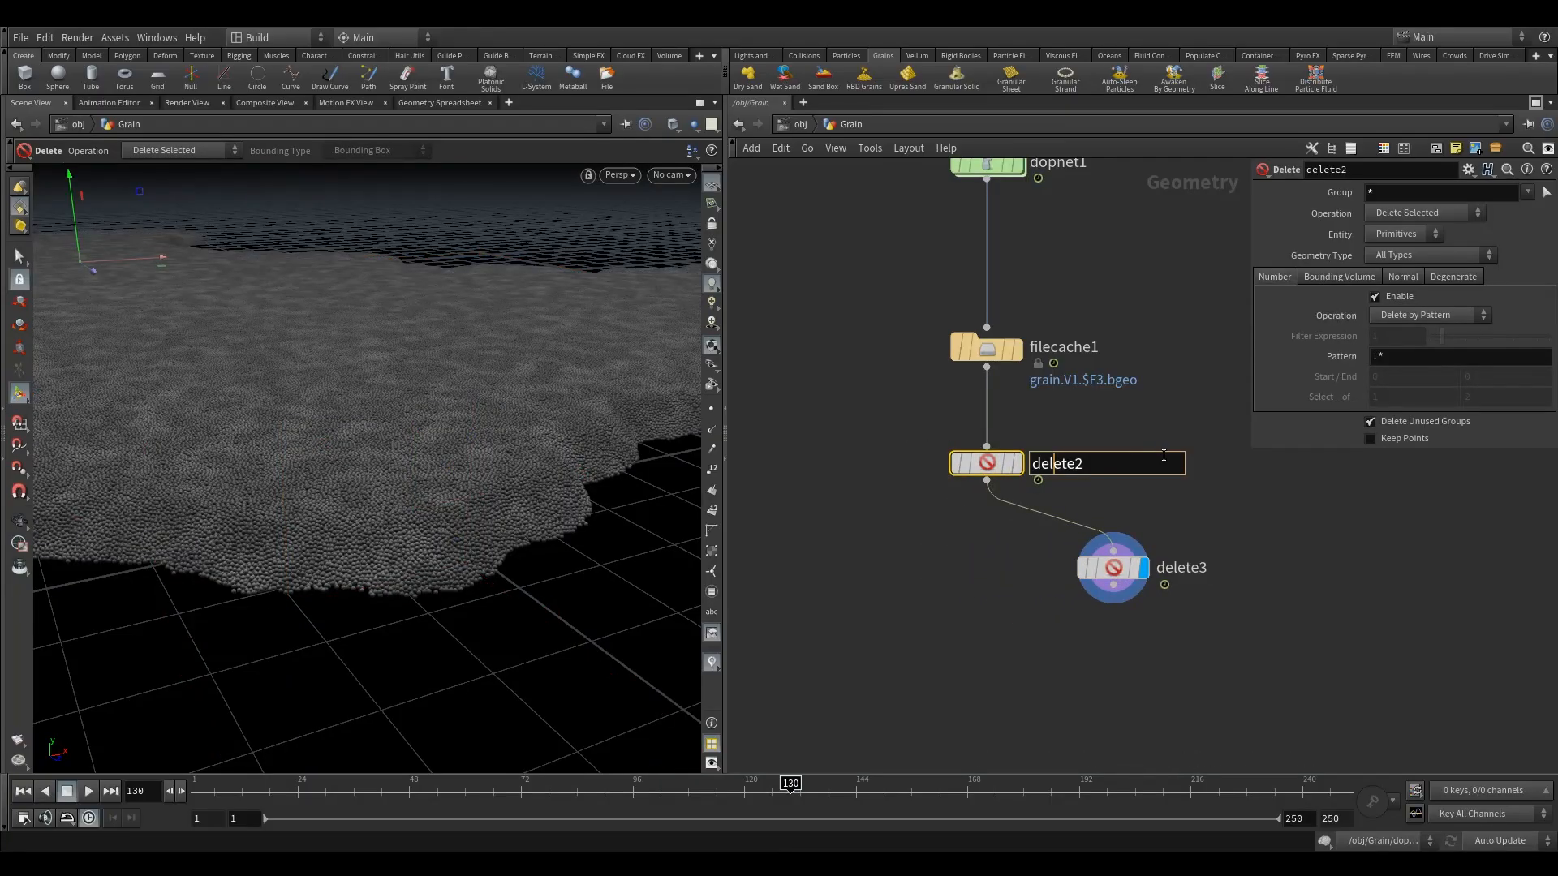
mouse_move(972, 464)
text(iso_grai)
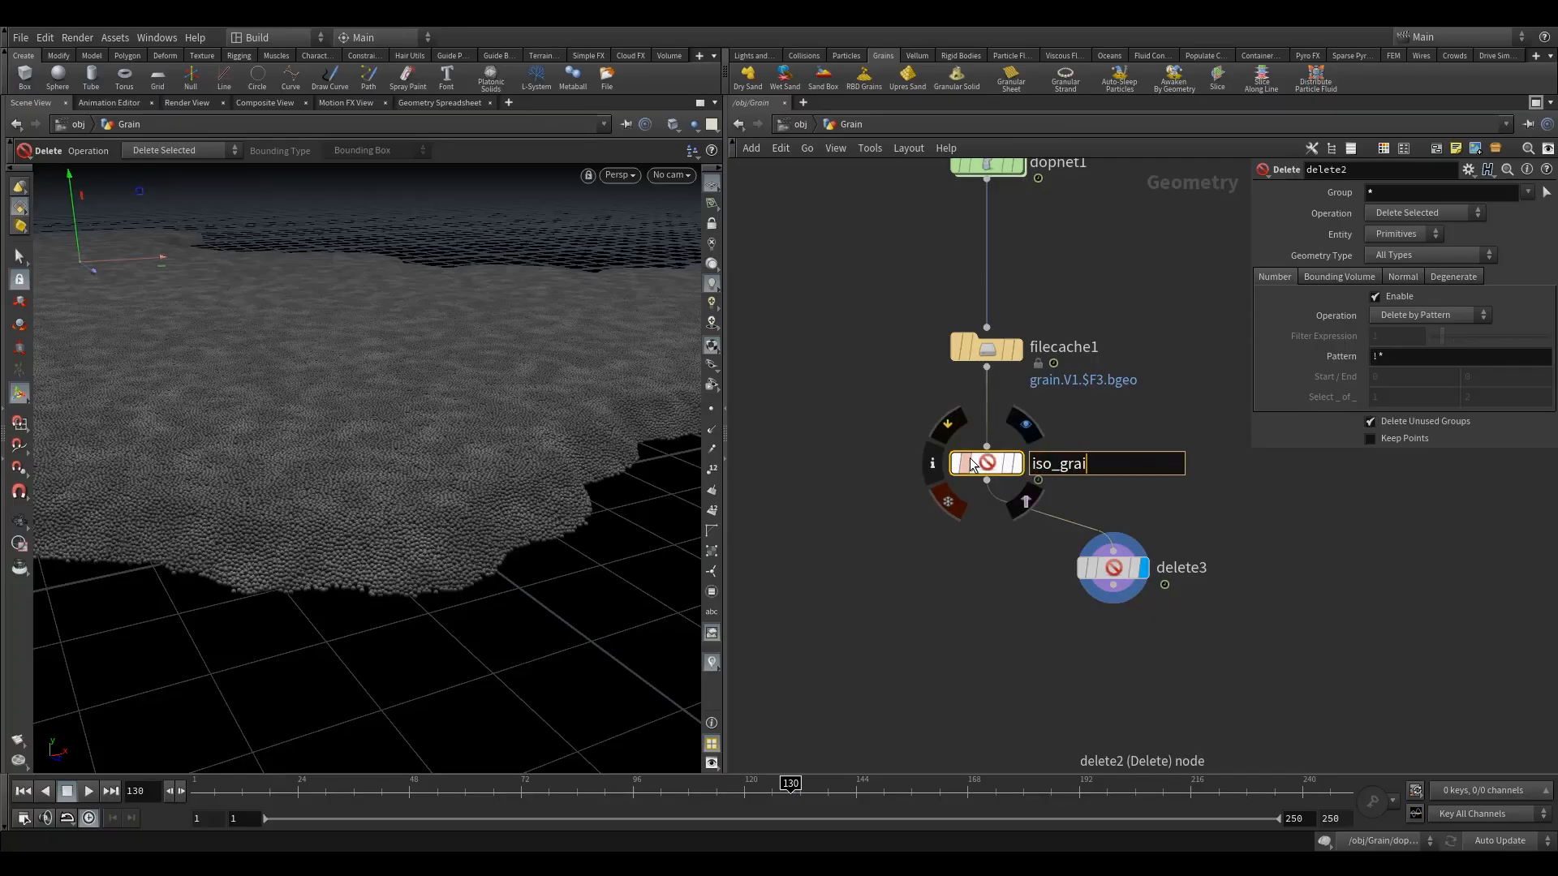
text(ns)
key(Return)
- Rename the delete3 node as test
double_click(1174, 570)
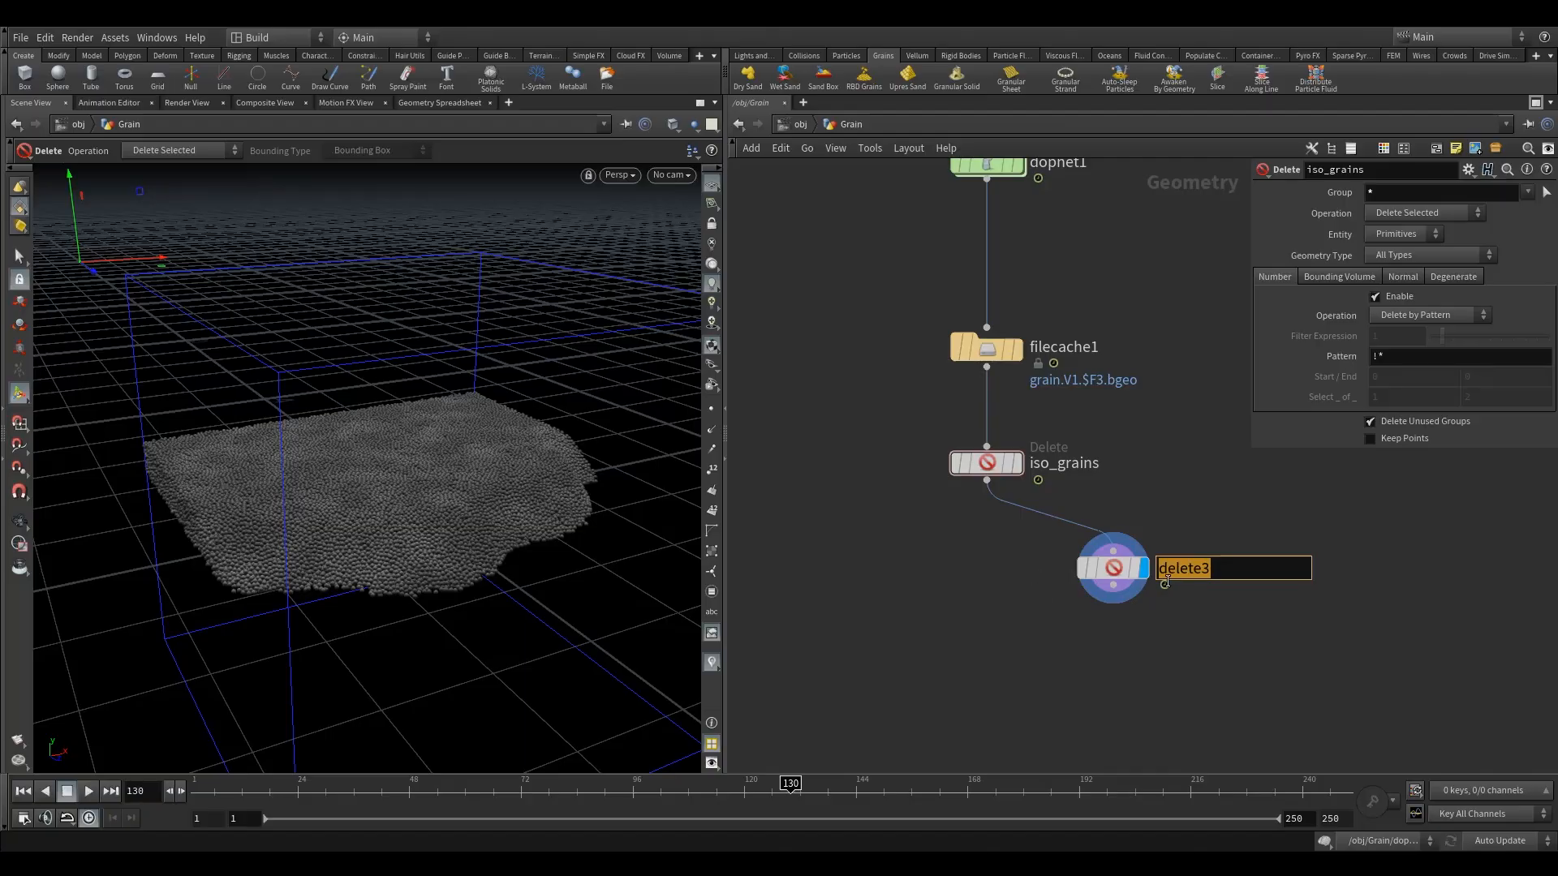
text(test)
key(Return)
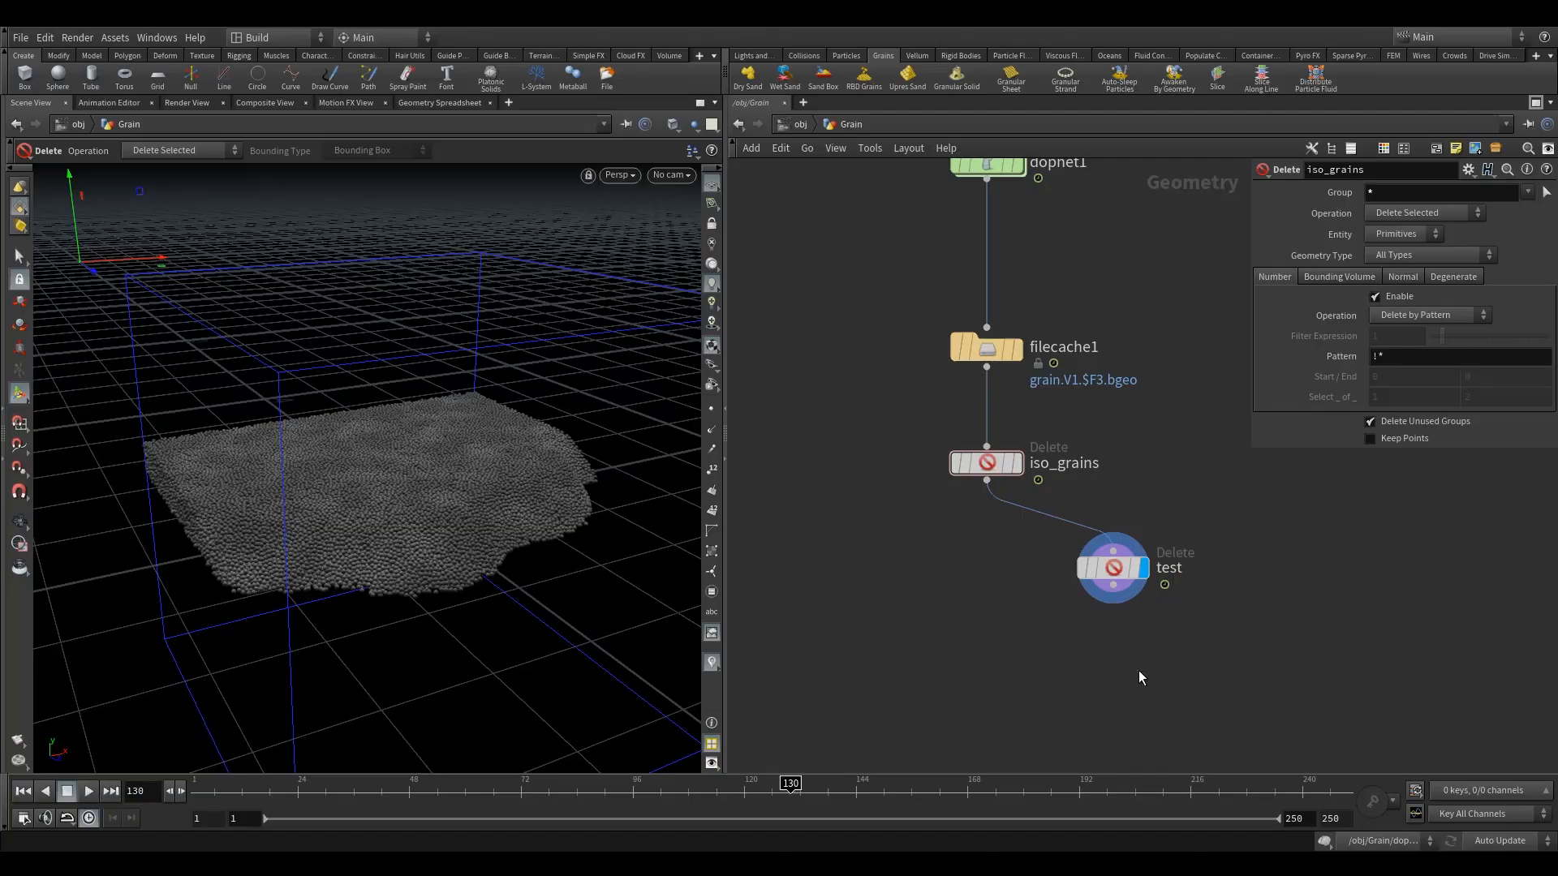
- Reposition the test node below and to the side of iso_grains, off the main node chain
middle_drag(1098, 588, 1049, 485)
drag(1049, 485, 941, 506)
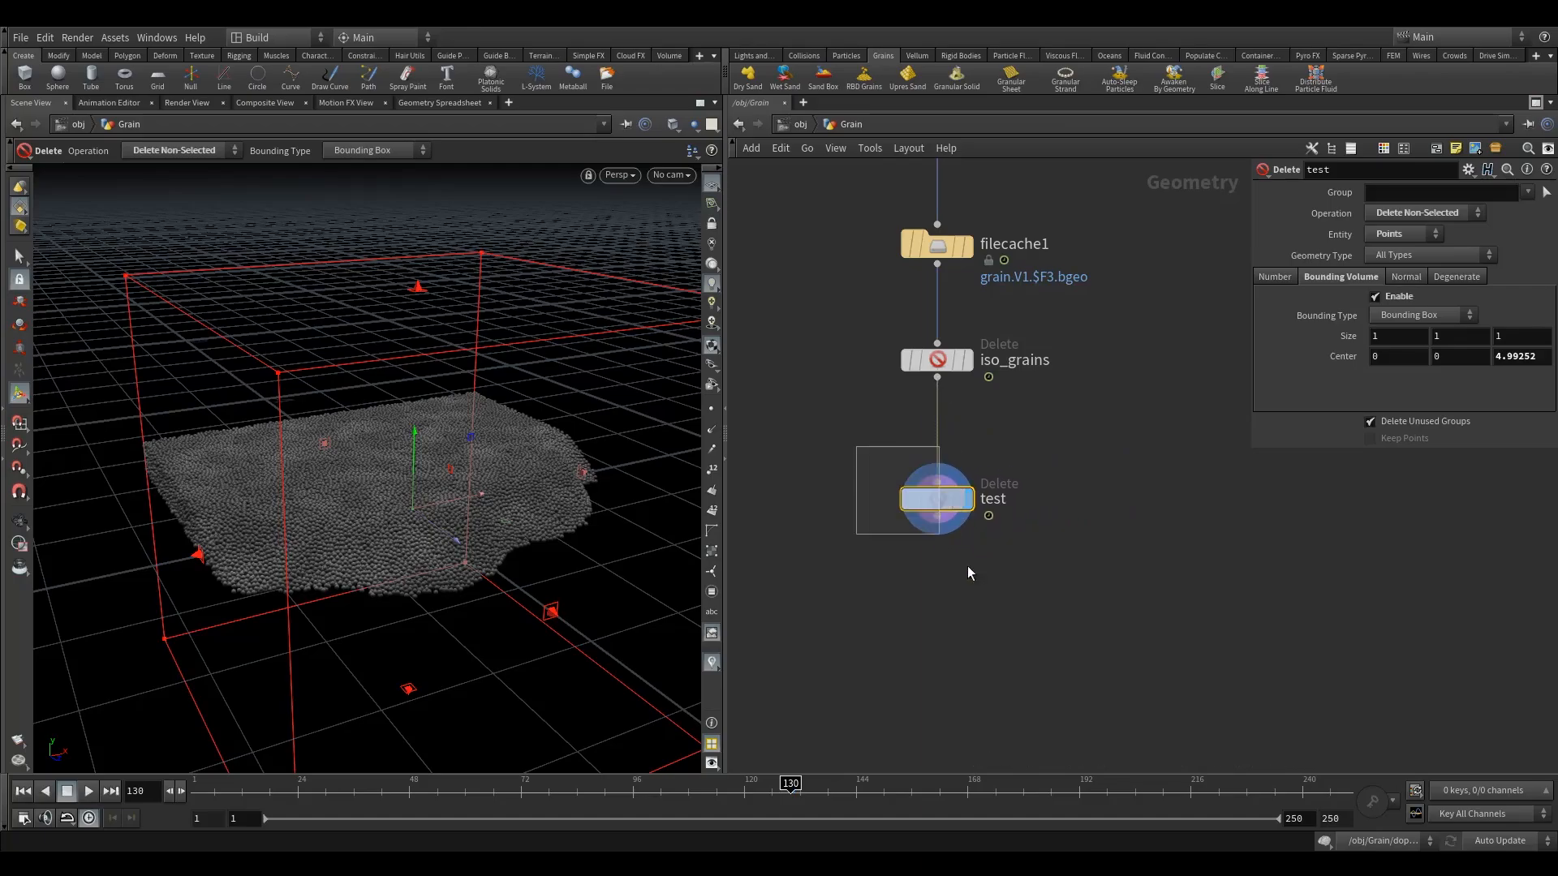
mouse_move(955, 524)
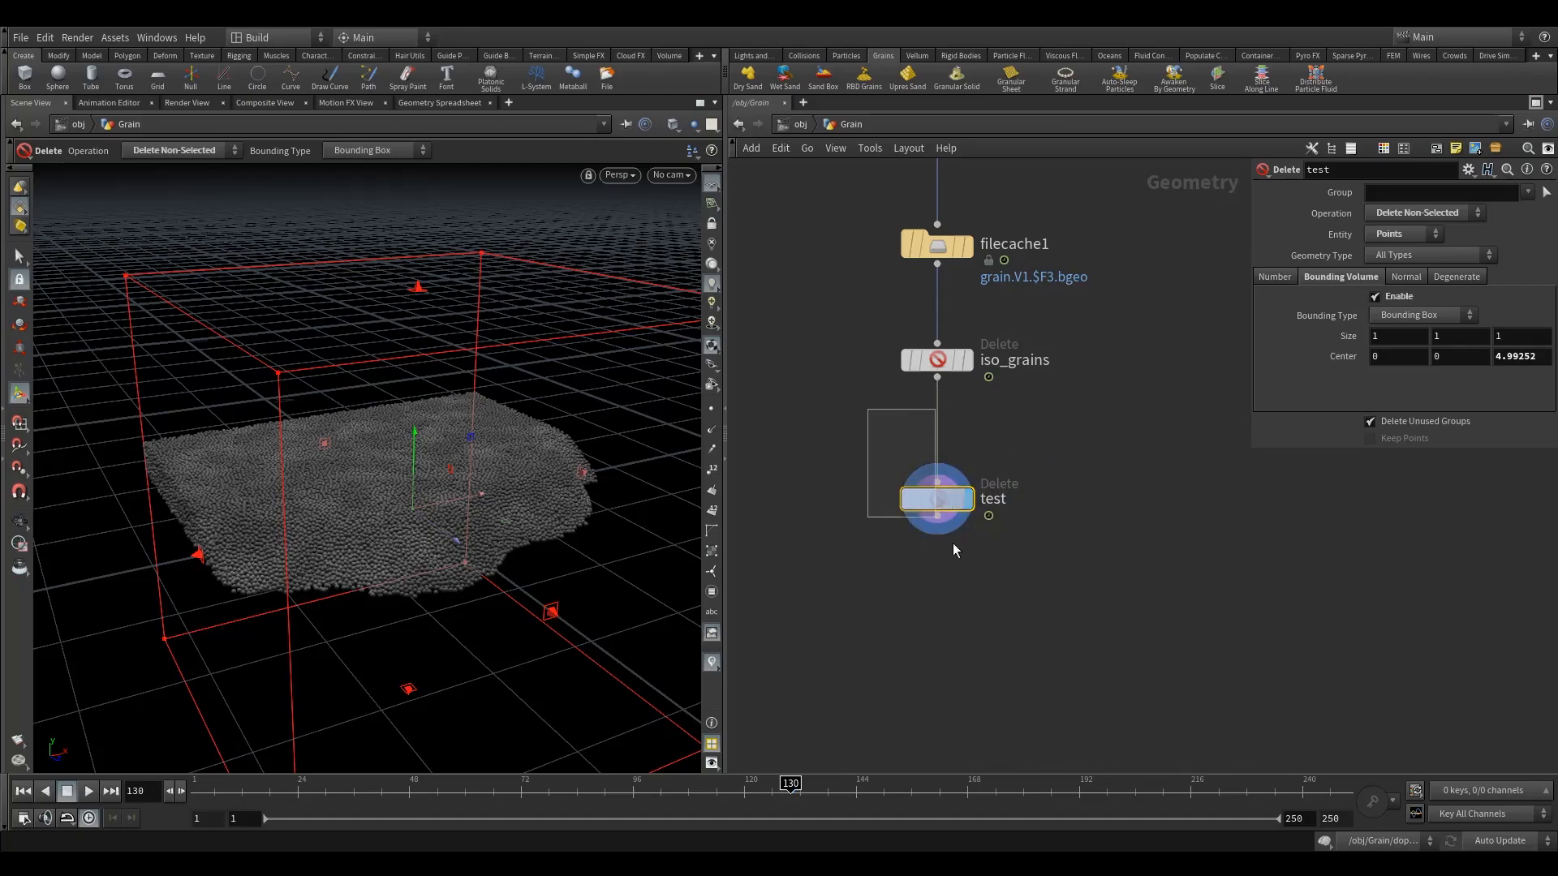
drag(933, 506, 1061, 505)
middle_drag(970, 510, 977, 460)
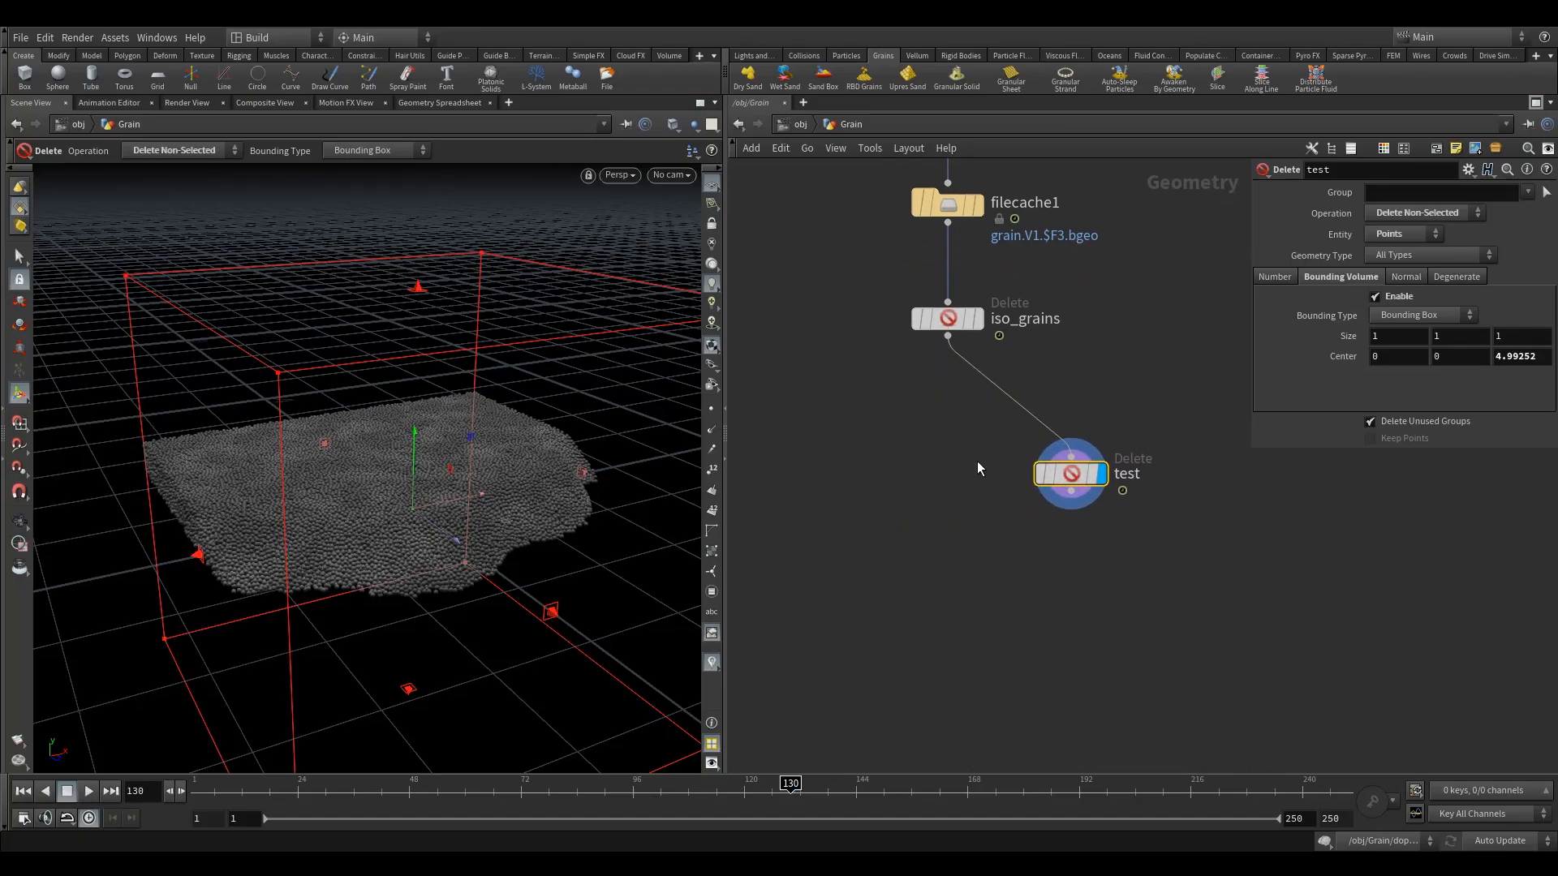
drag(1071, 474, 1048, 464)
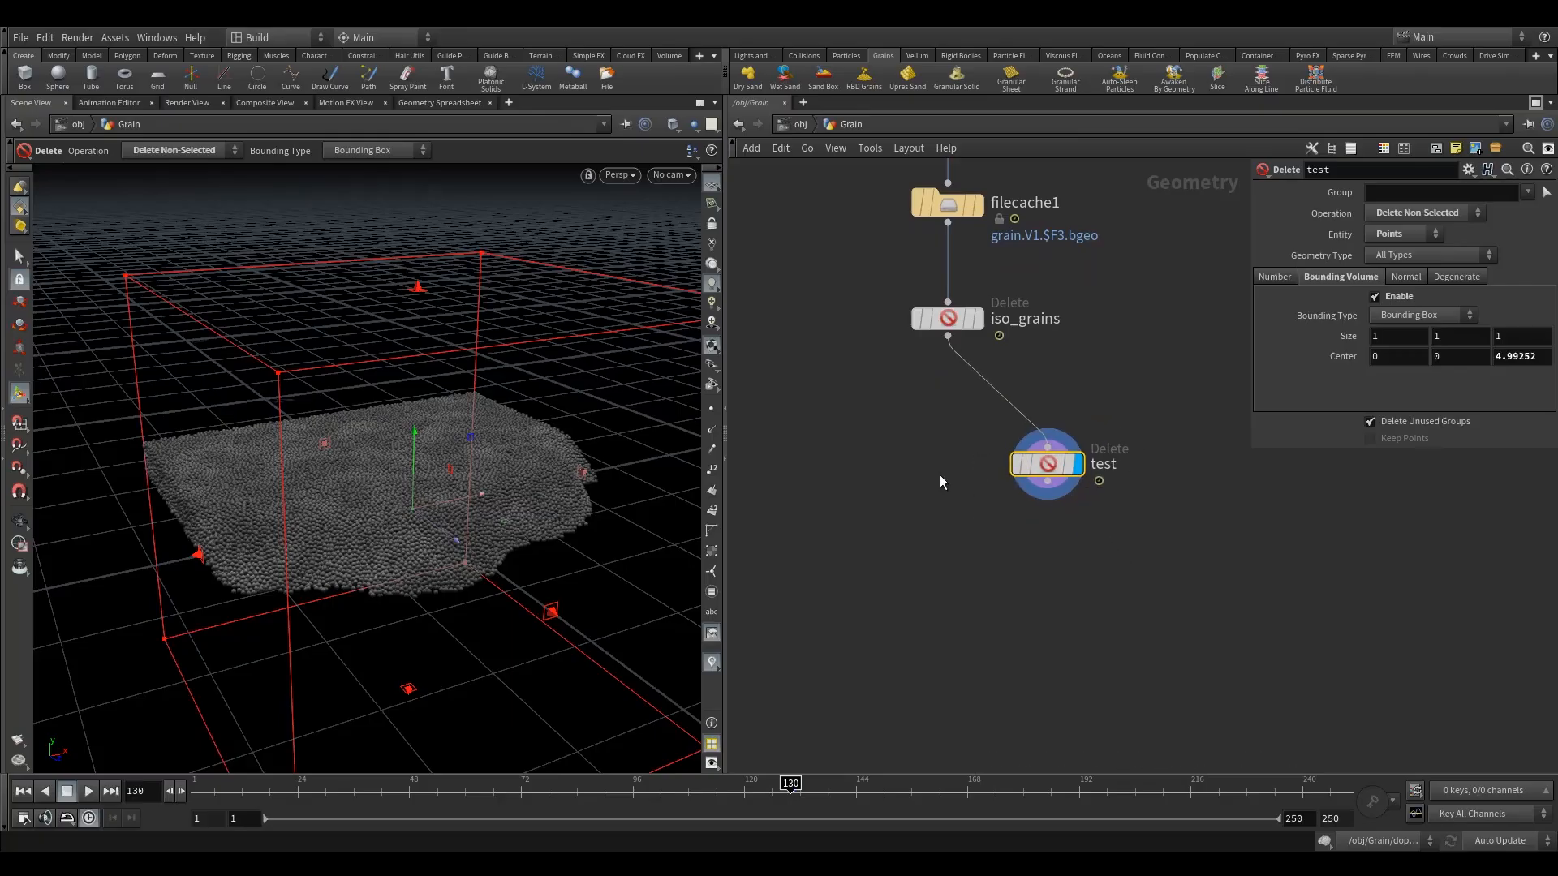
- Apply the Upres Sand tool to the Grain object
click(909, 78)
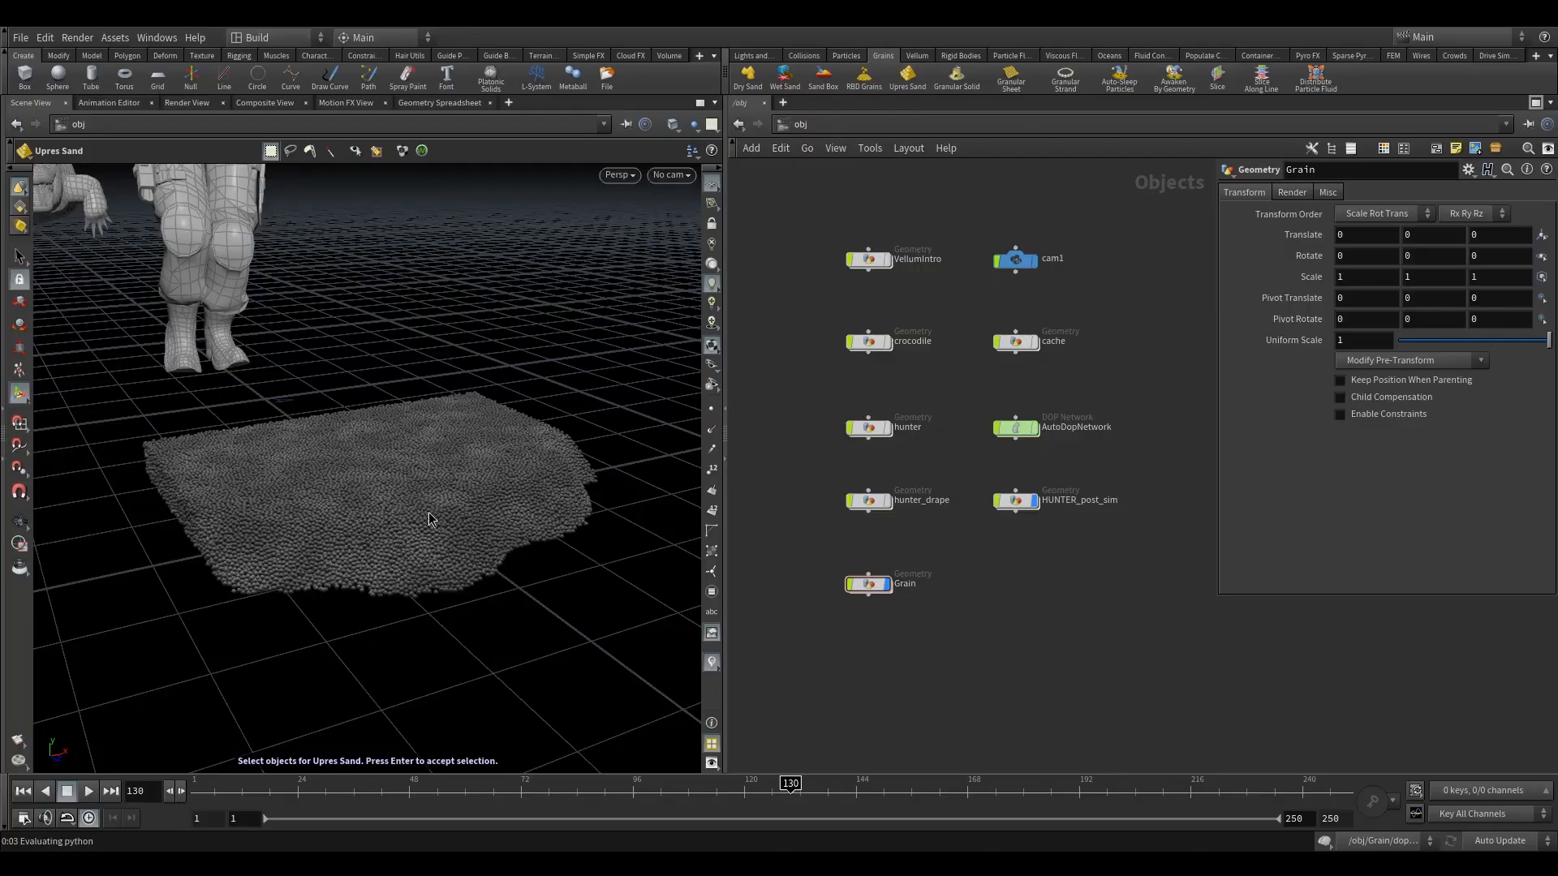
click(869, 585)
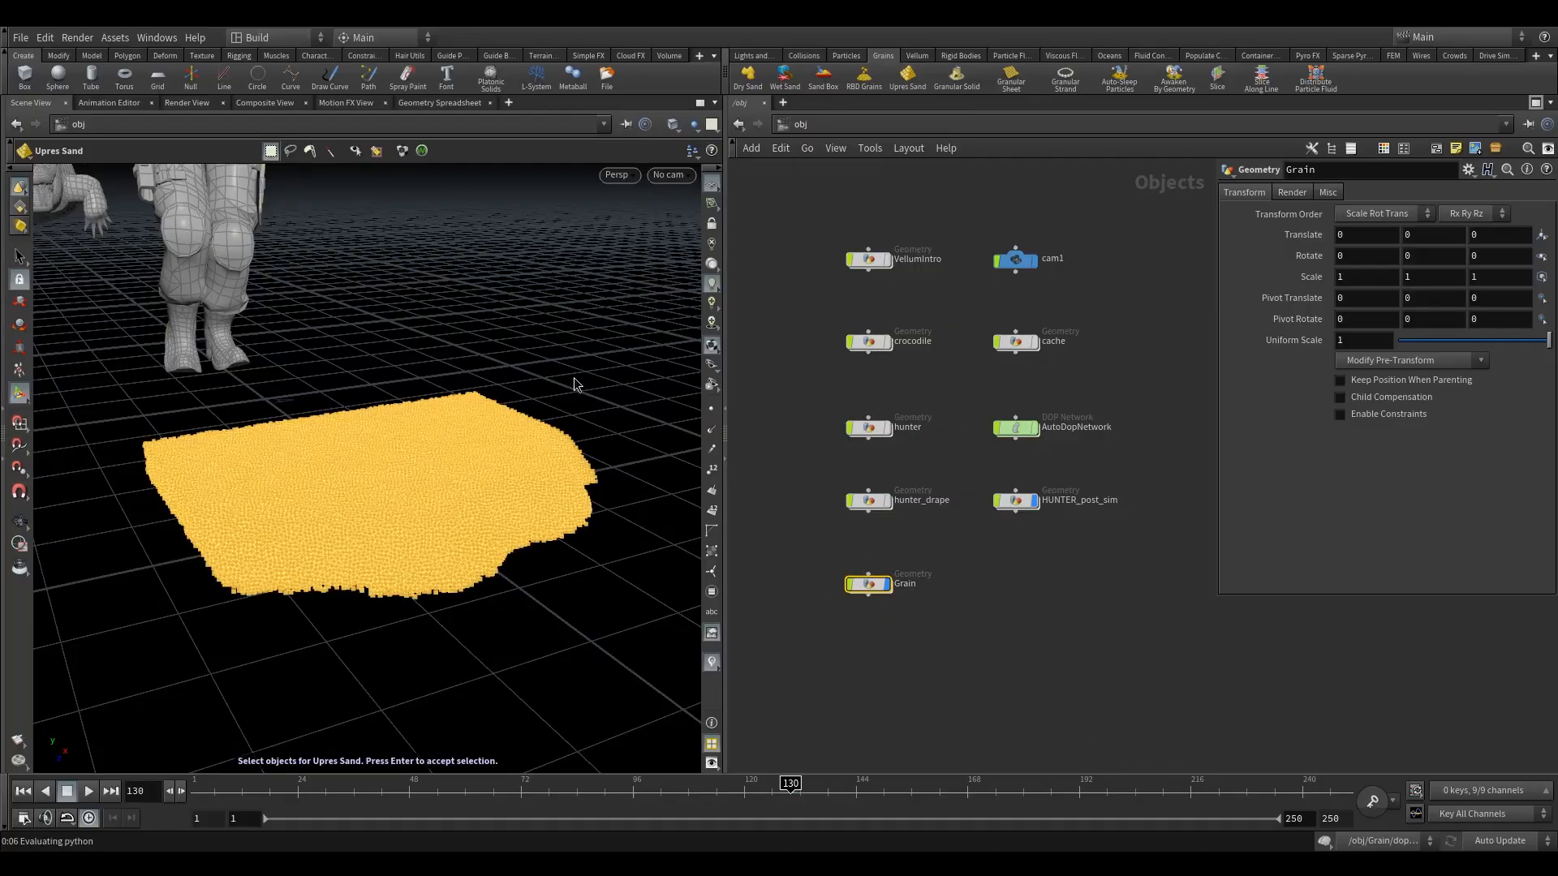
key(Return)
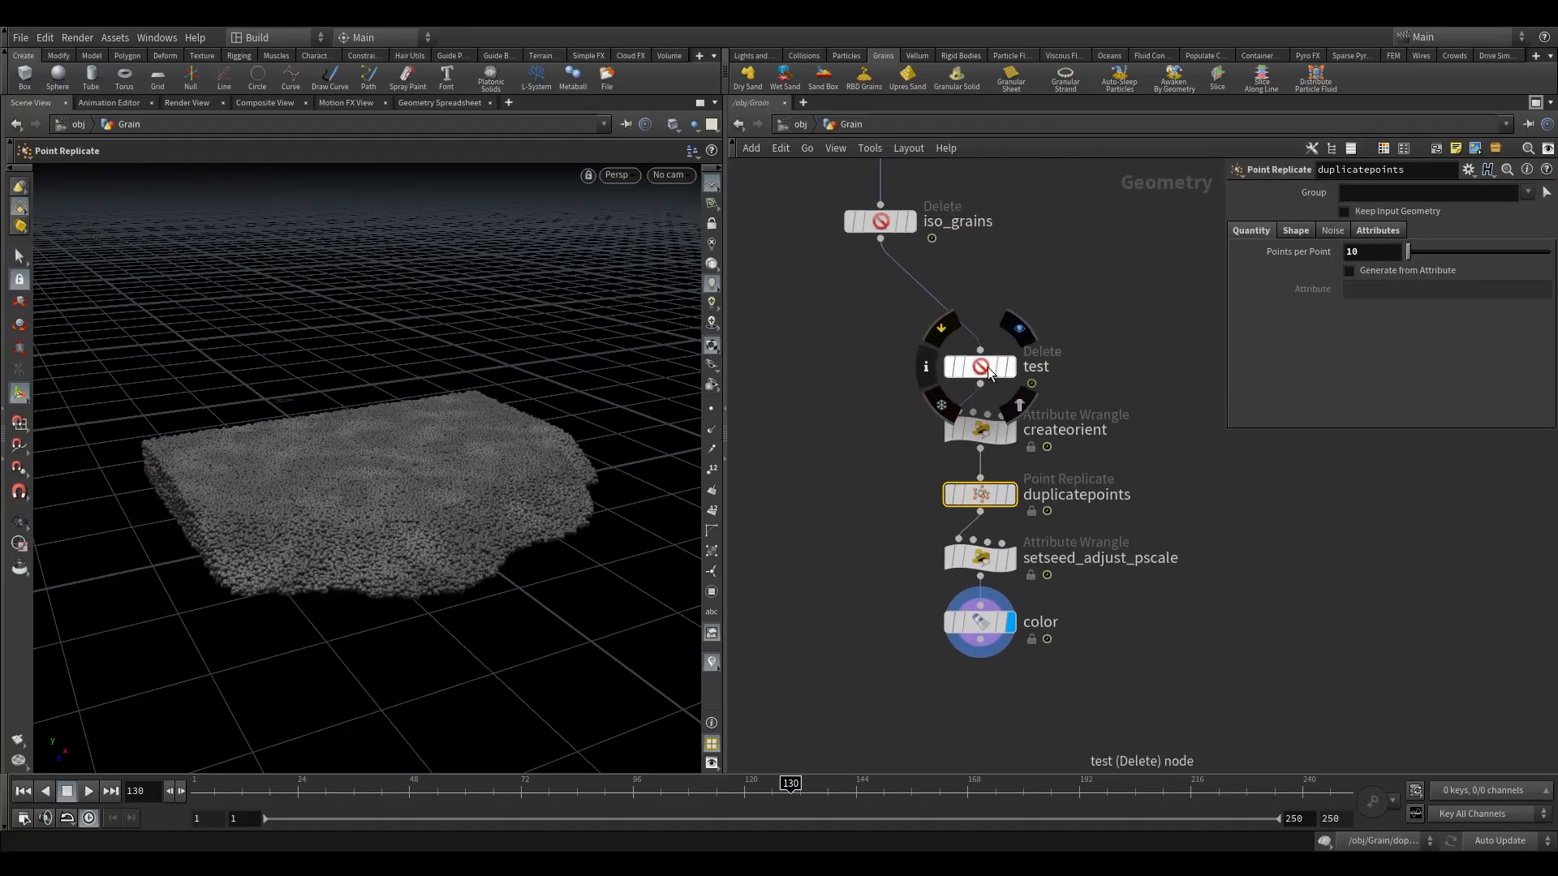
- Display the test node and check its point count in the node info
drag(983, 372, 984, 358)
click(1024, 315)
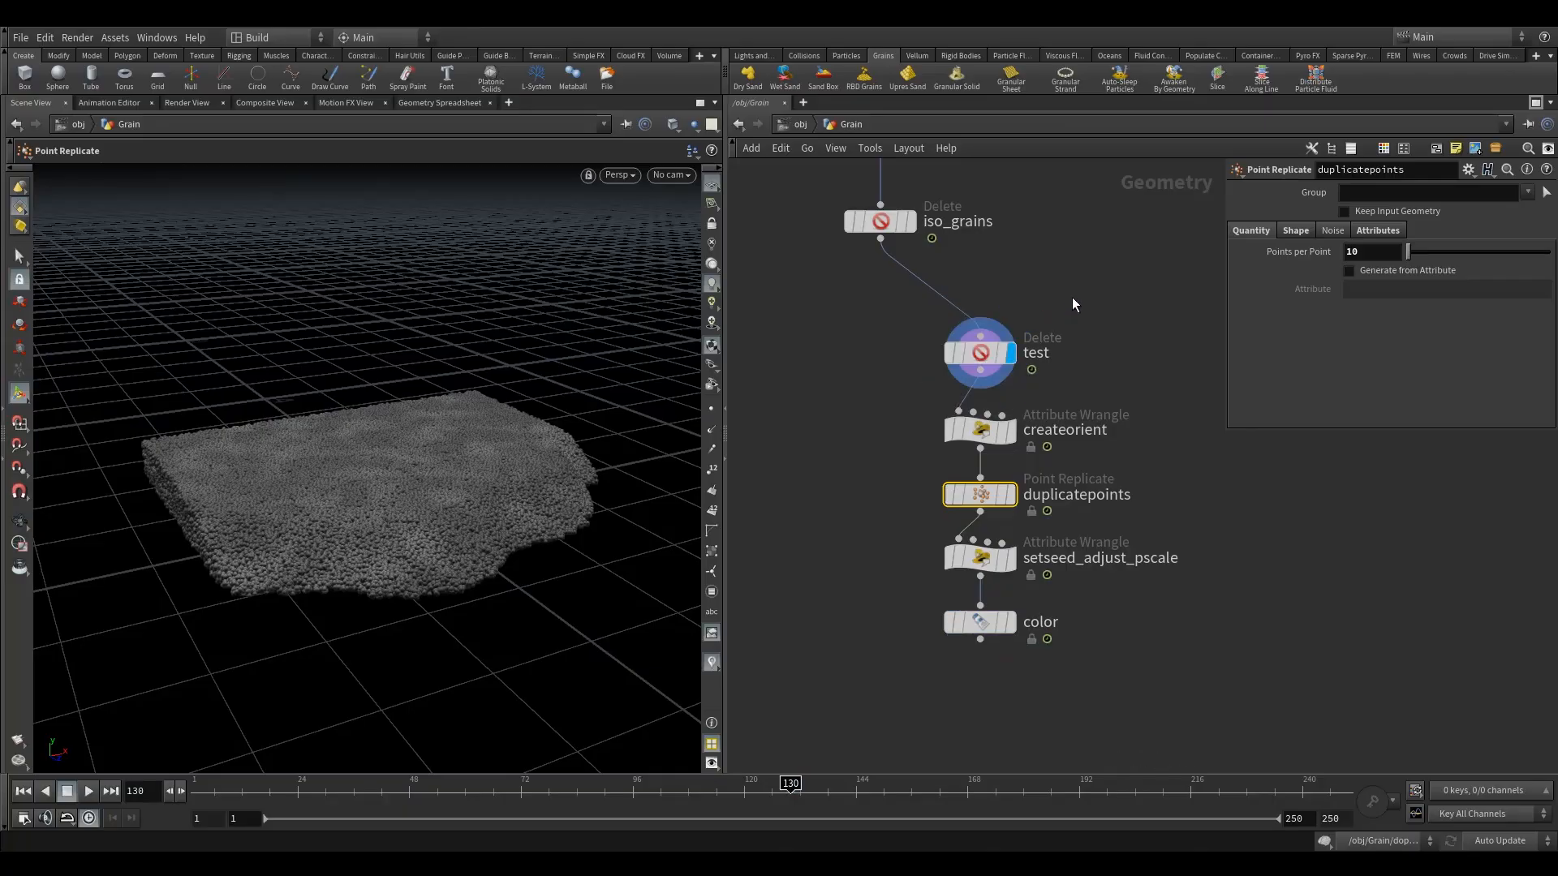
click(992, 353)
click(921, 361)
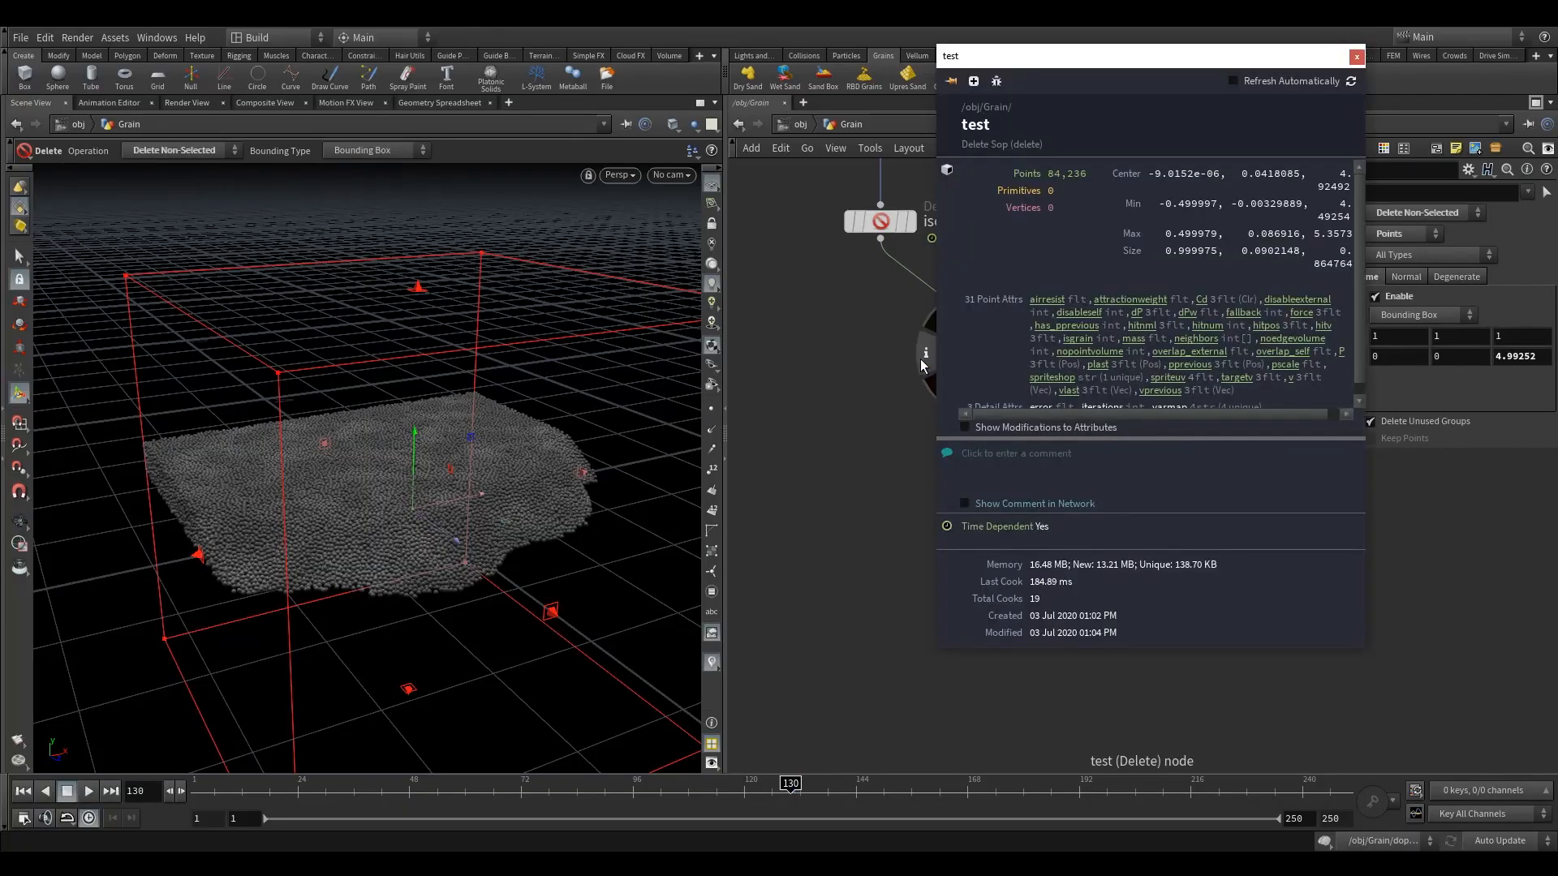
click(1355, 57)
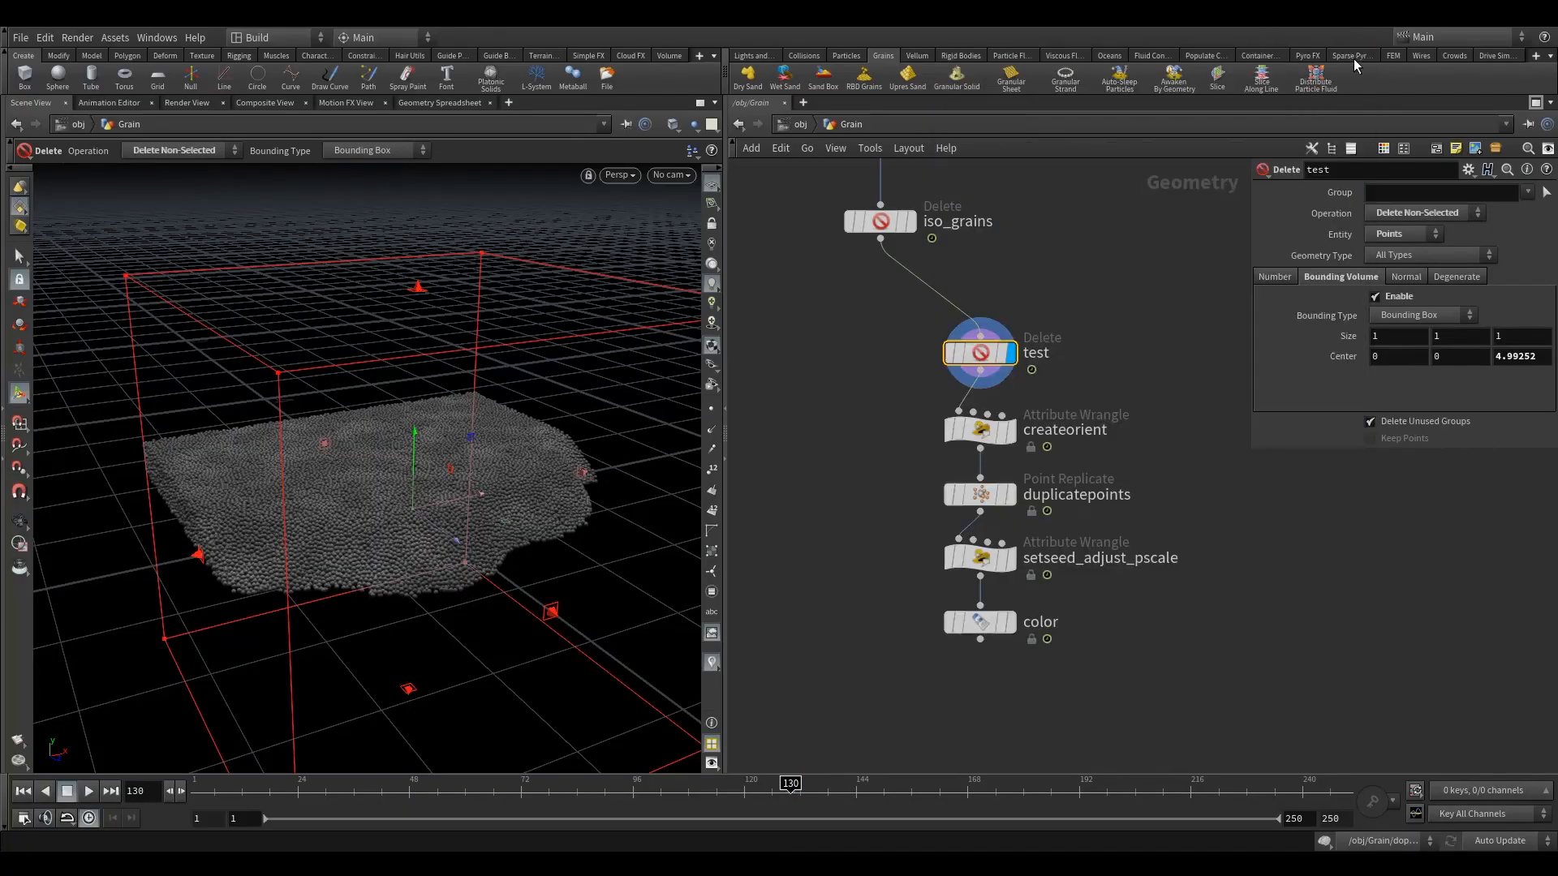
- Display the color node, check its point count in the node info, and look over the coloured grains
click(1009, 622)
click(978, 623)
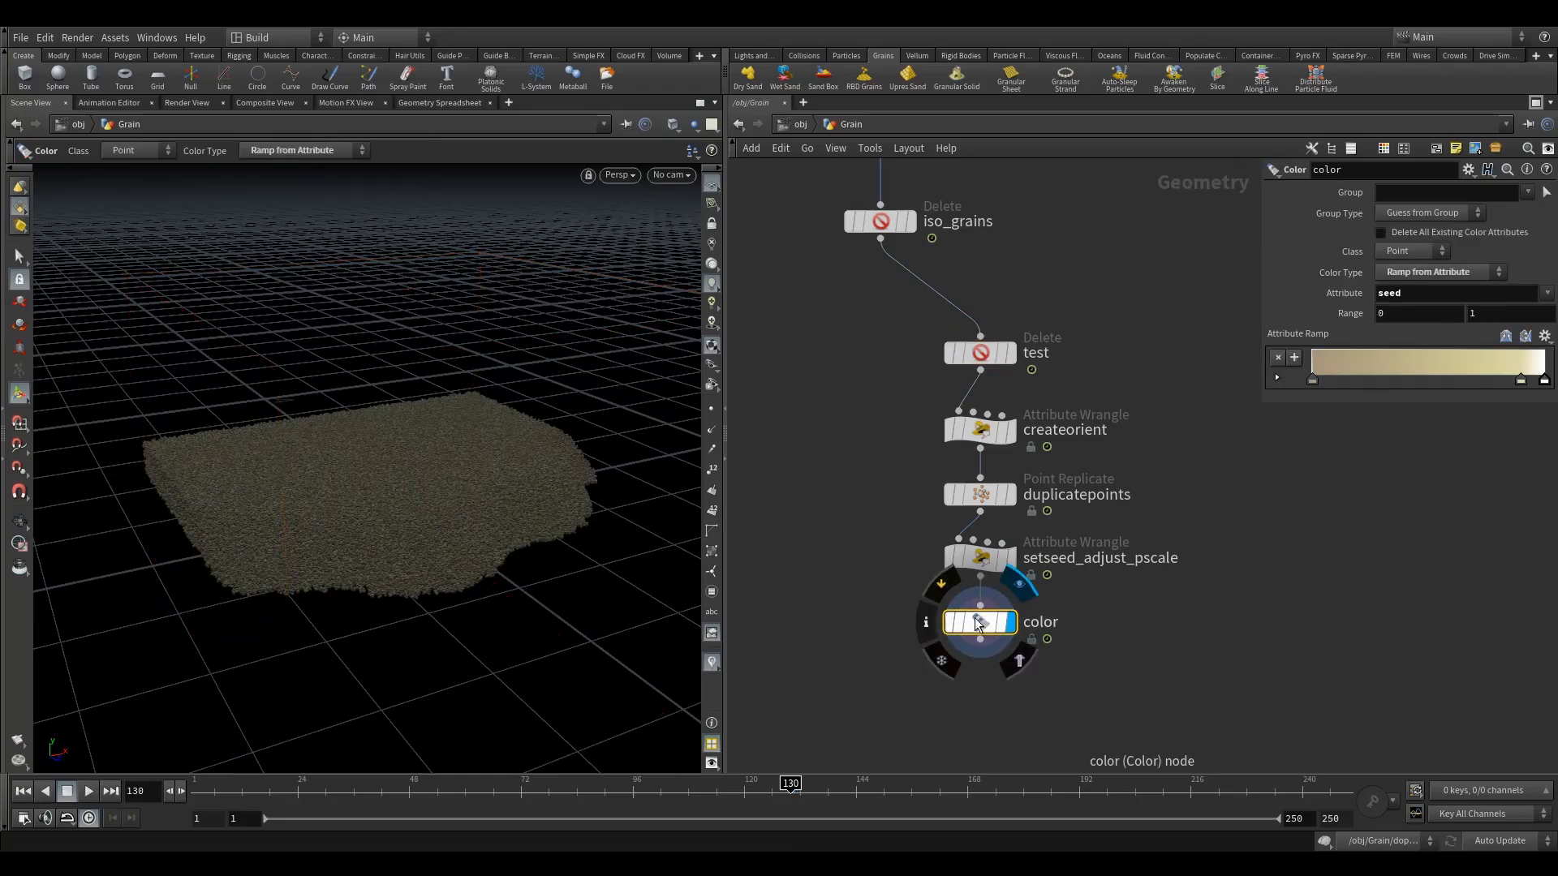
click(926, 622)
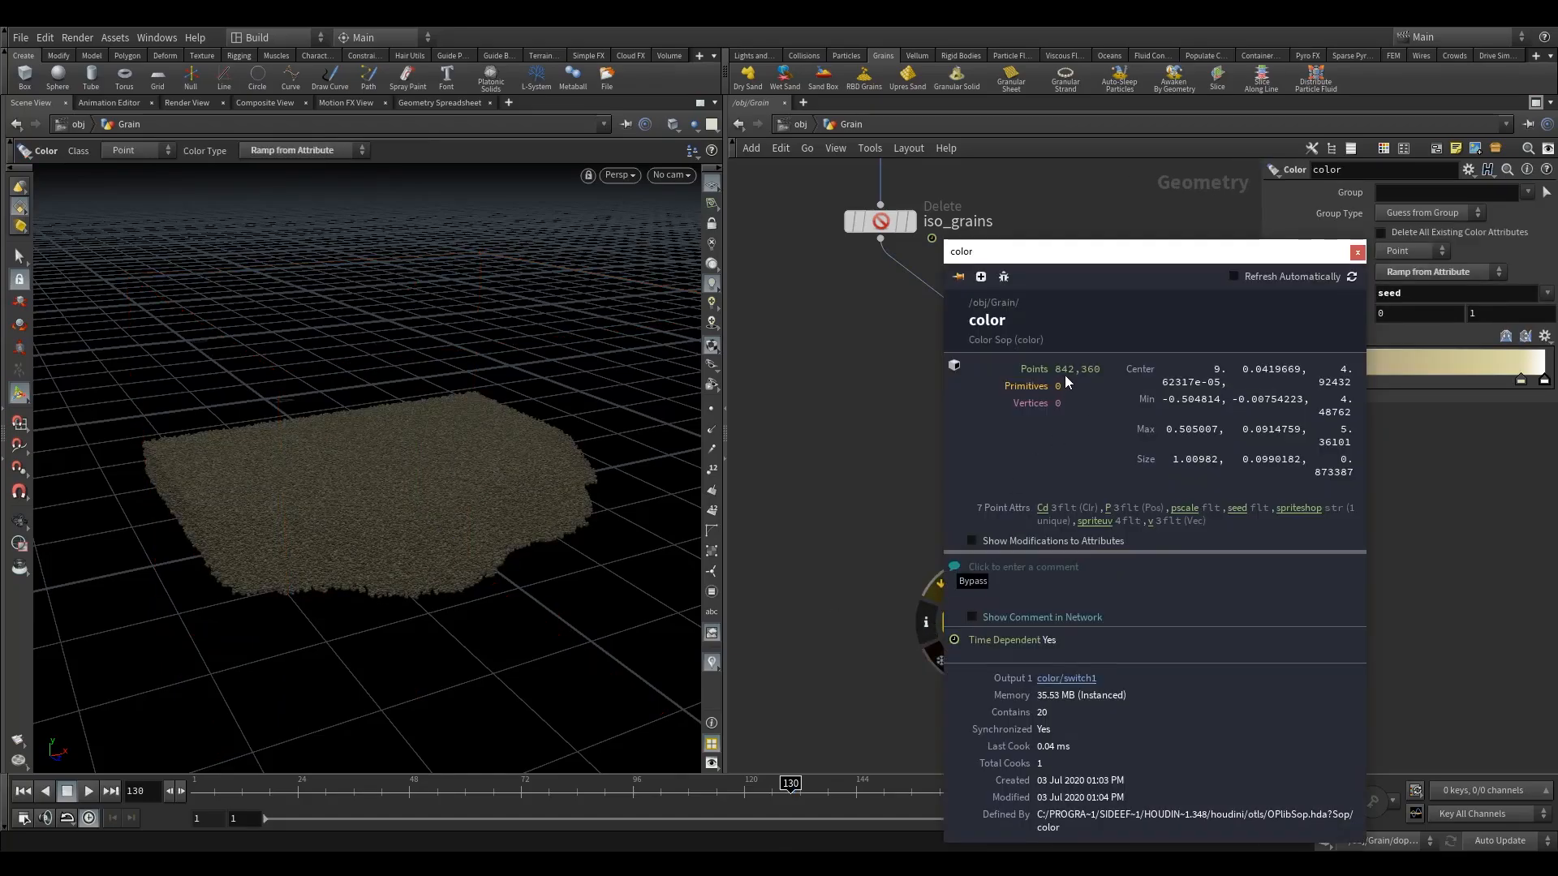
click(1359, 254)
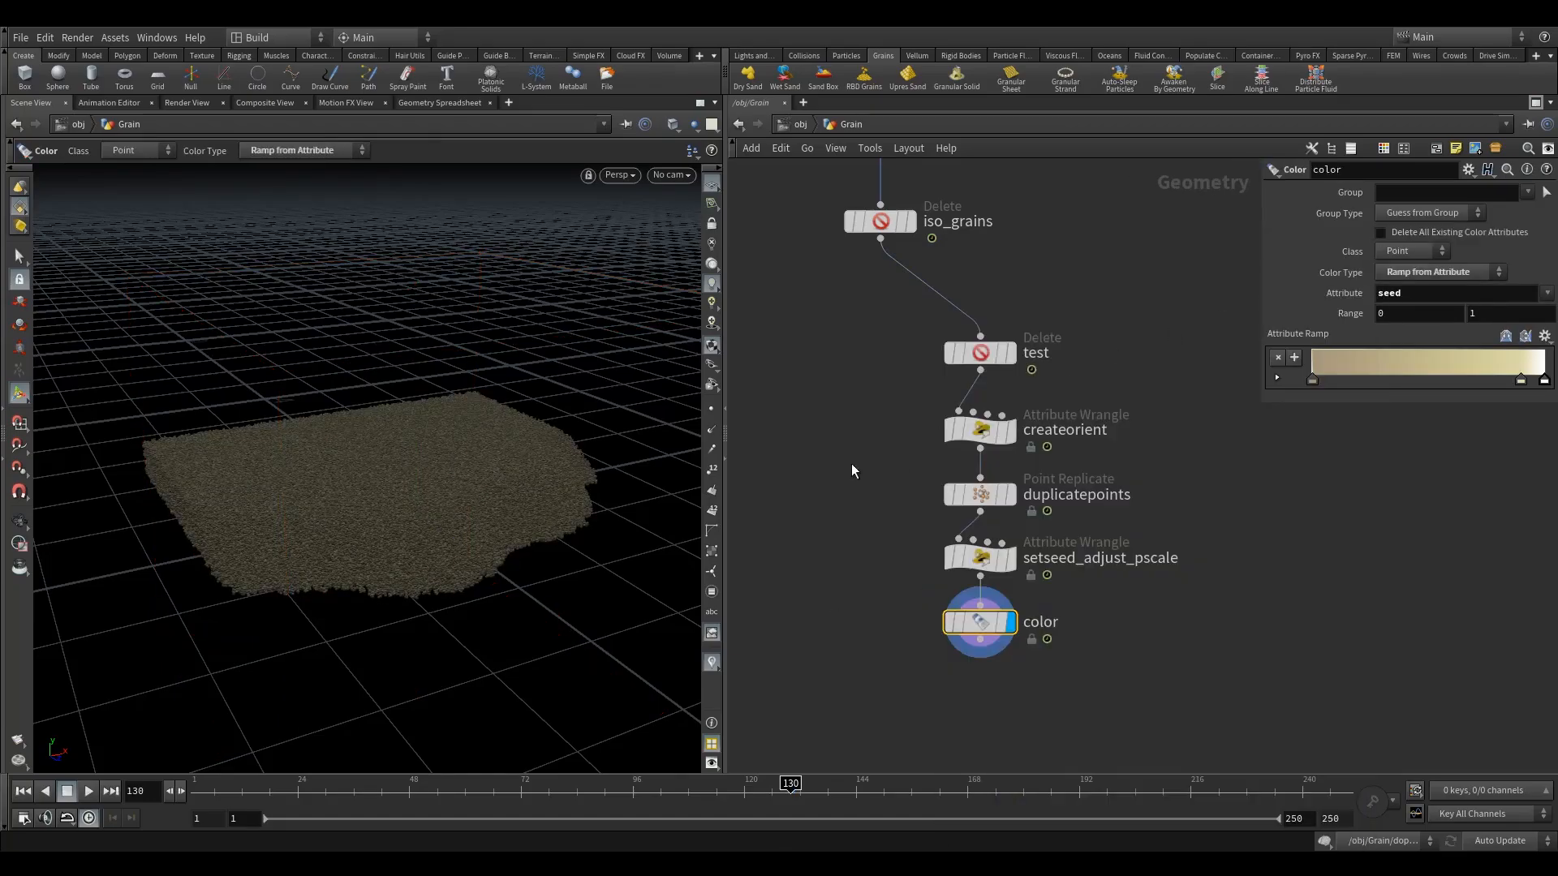
key(Escape)
scroll(425, 543, up, 3)
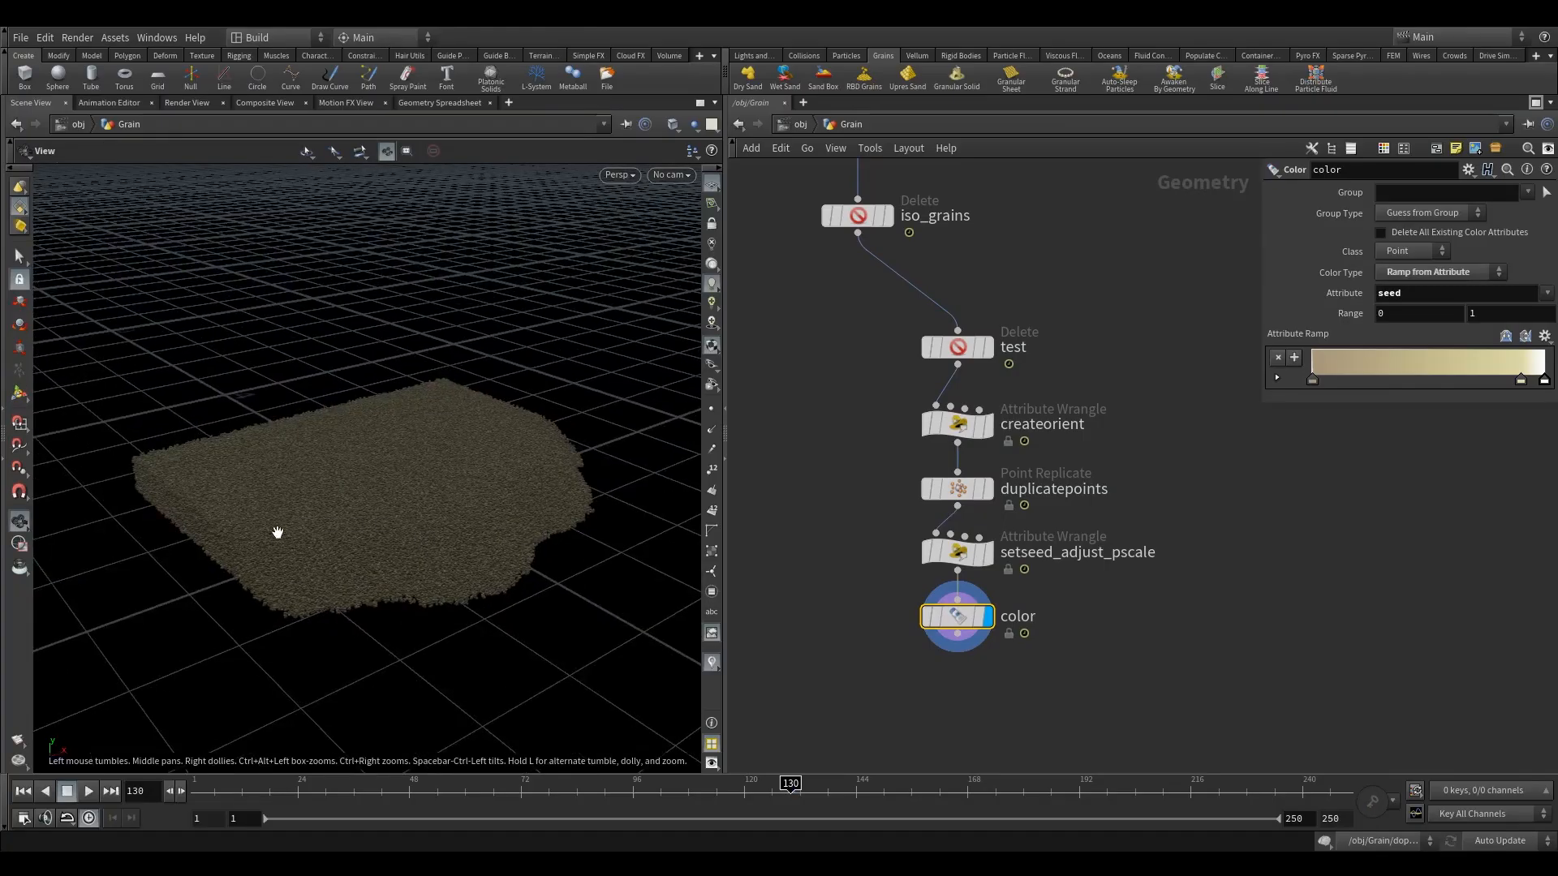
key(Return)
- Display the createorient wrangle and examine its VEX expression and the point attributes in its node info
click(965, 426)
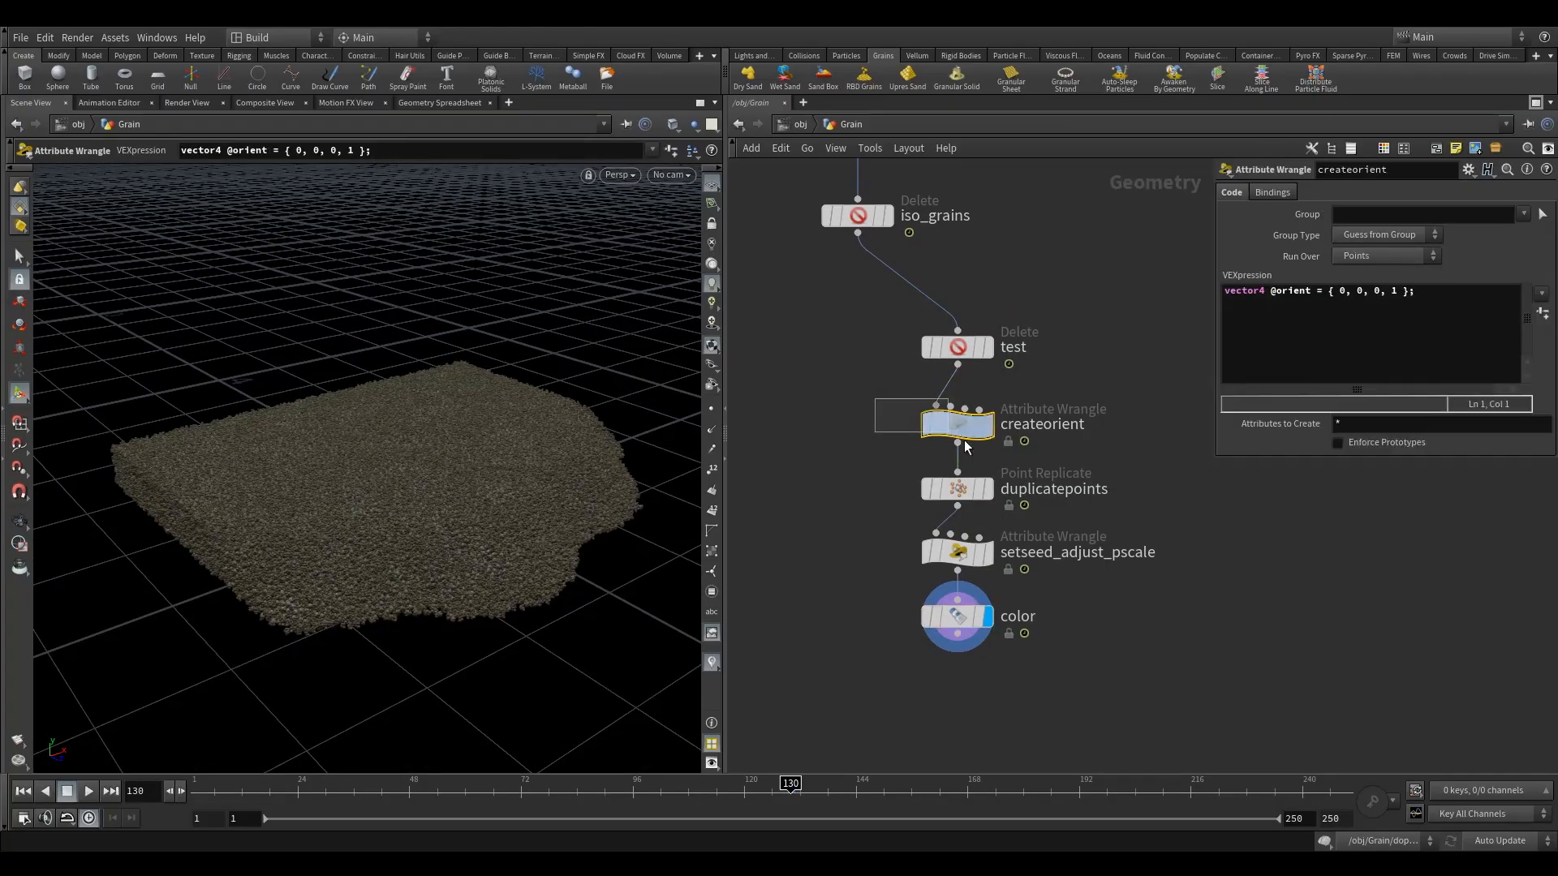
click(985, 424)
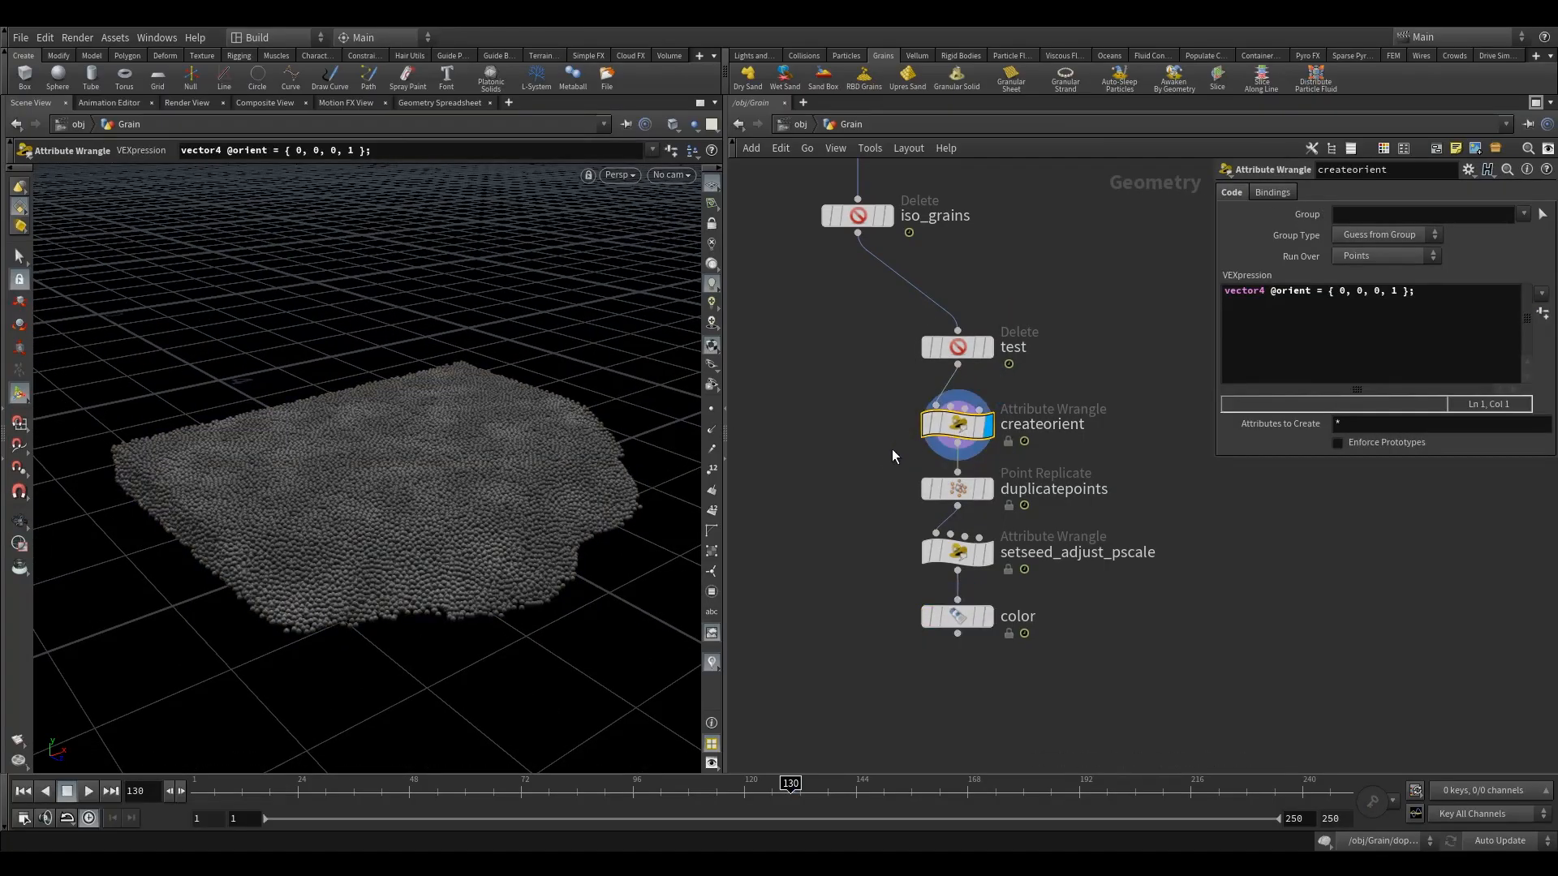
drag(1323, 290, 1451, 306)
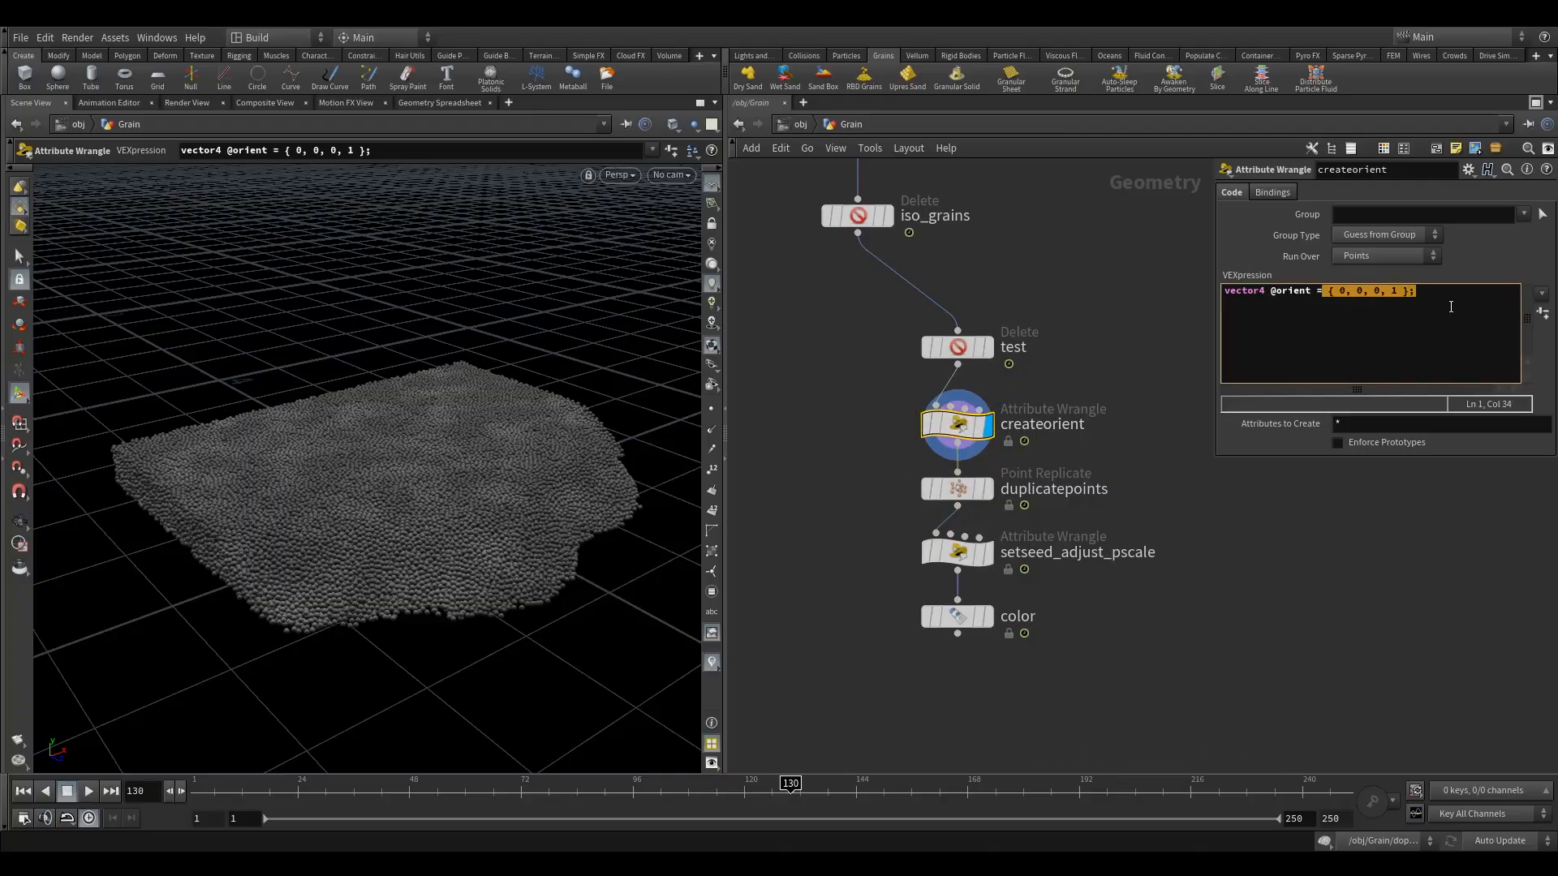
drag(955, 435, 958, 435)
mouse_move(958, 435)
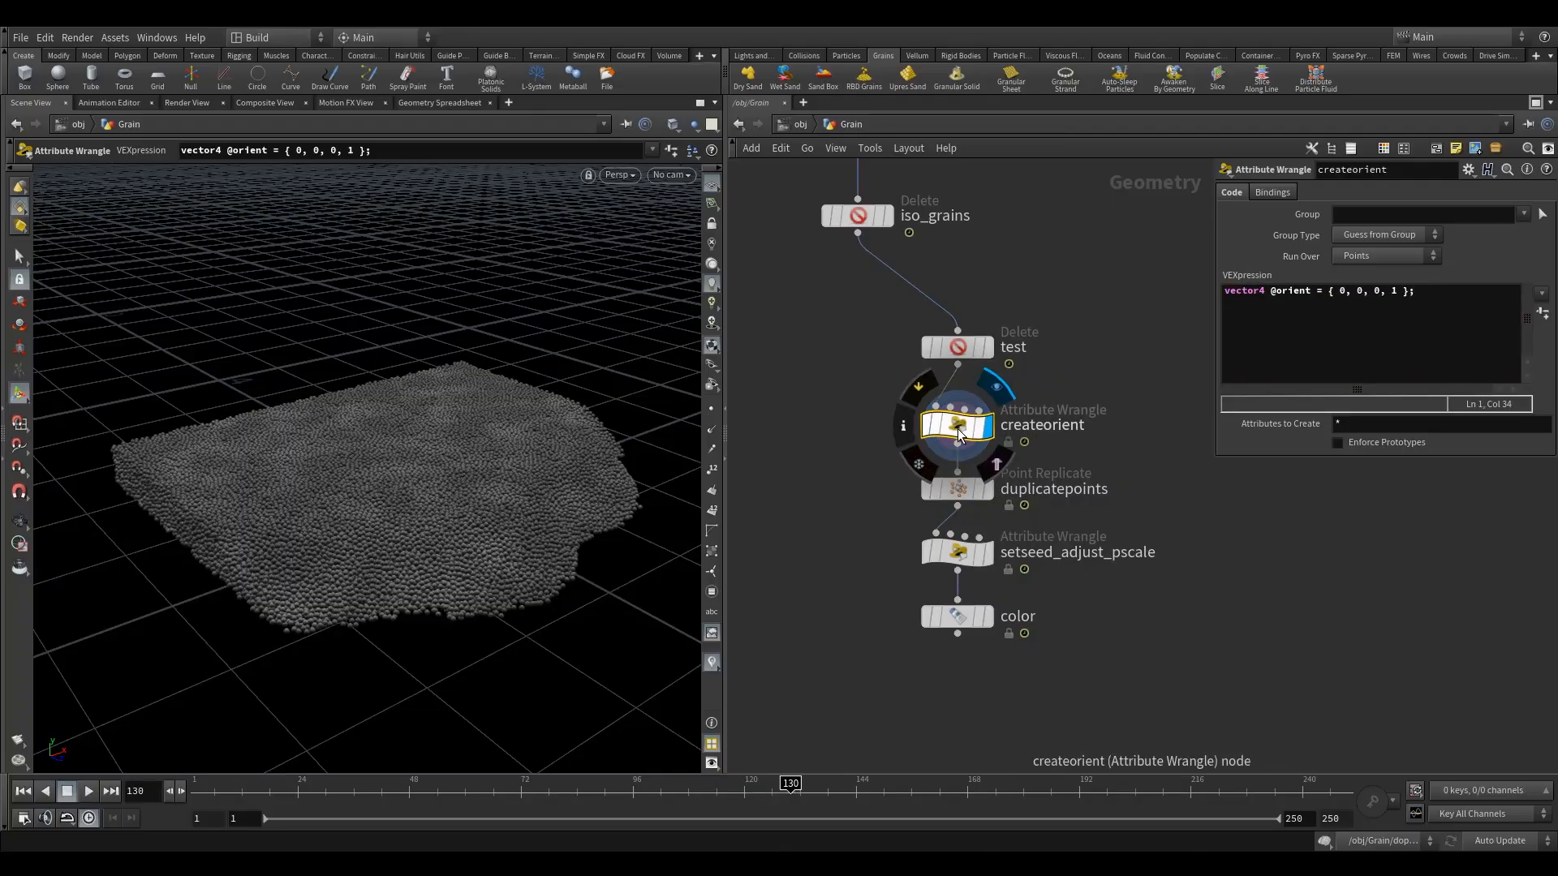
click(905, 425)
scroll(1218, 417, down, 1)
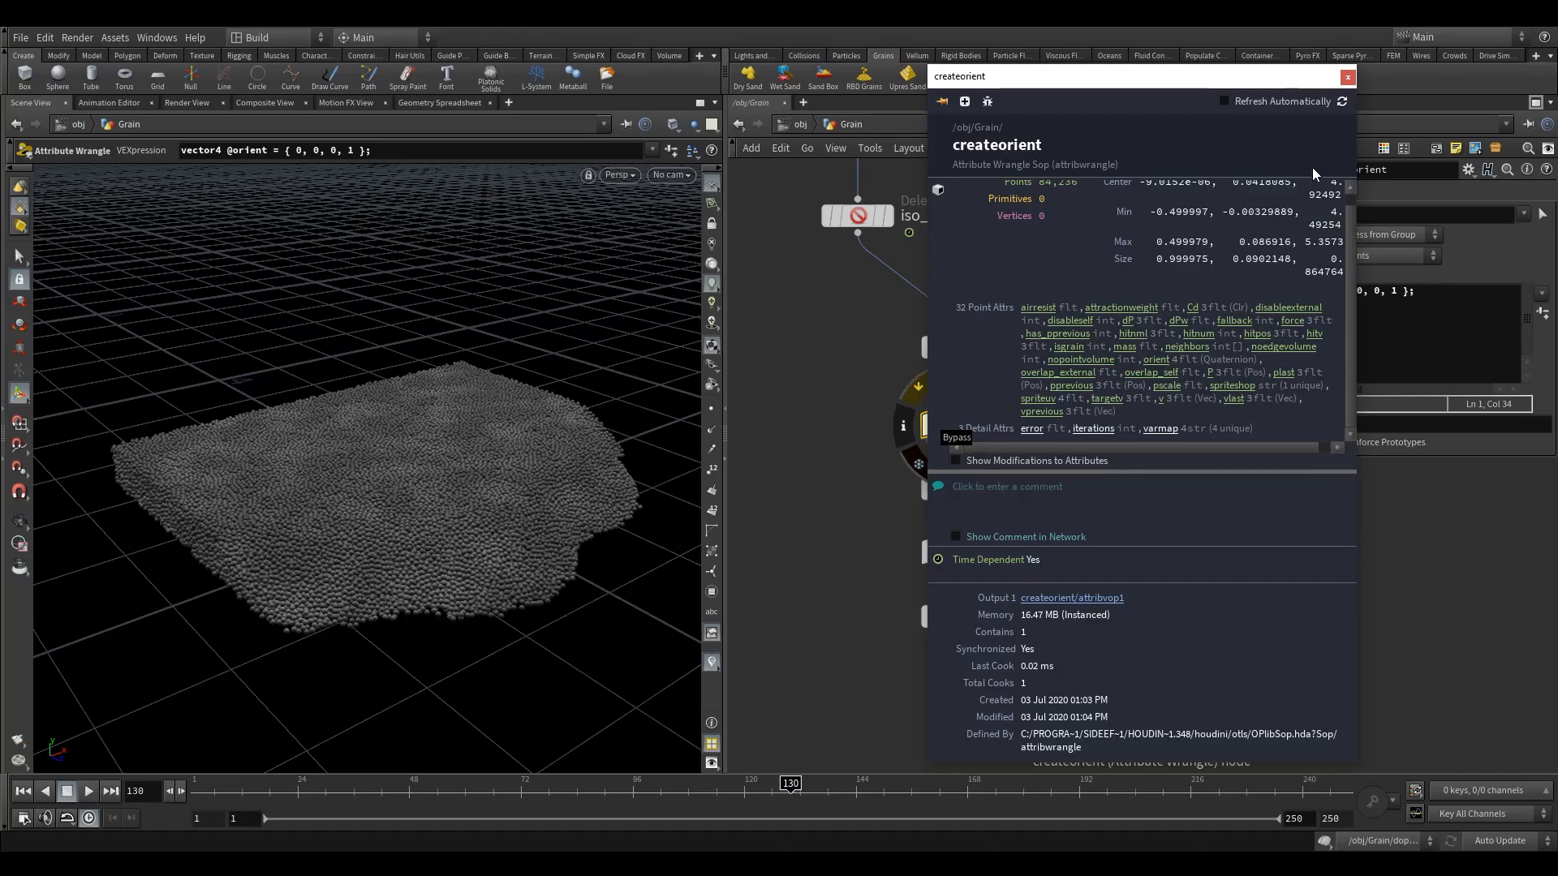
click(1348, 78)
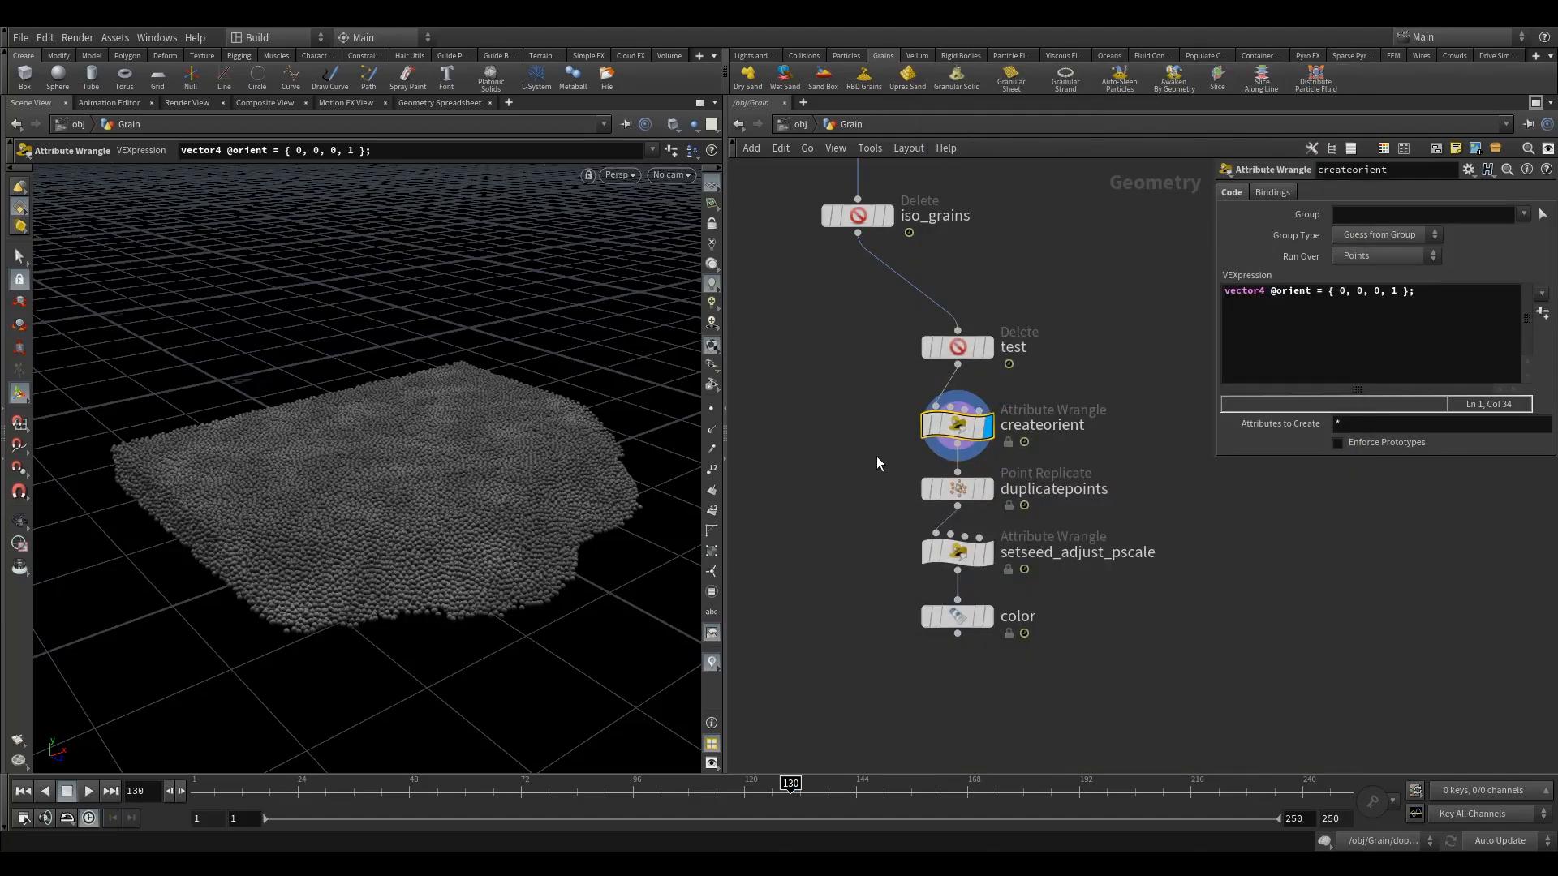
- Nudge createorient and duplicatepoints slightly upward in the network and display duplicatepoints
drag(957, 425, 957, 419)
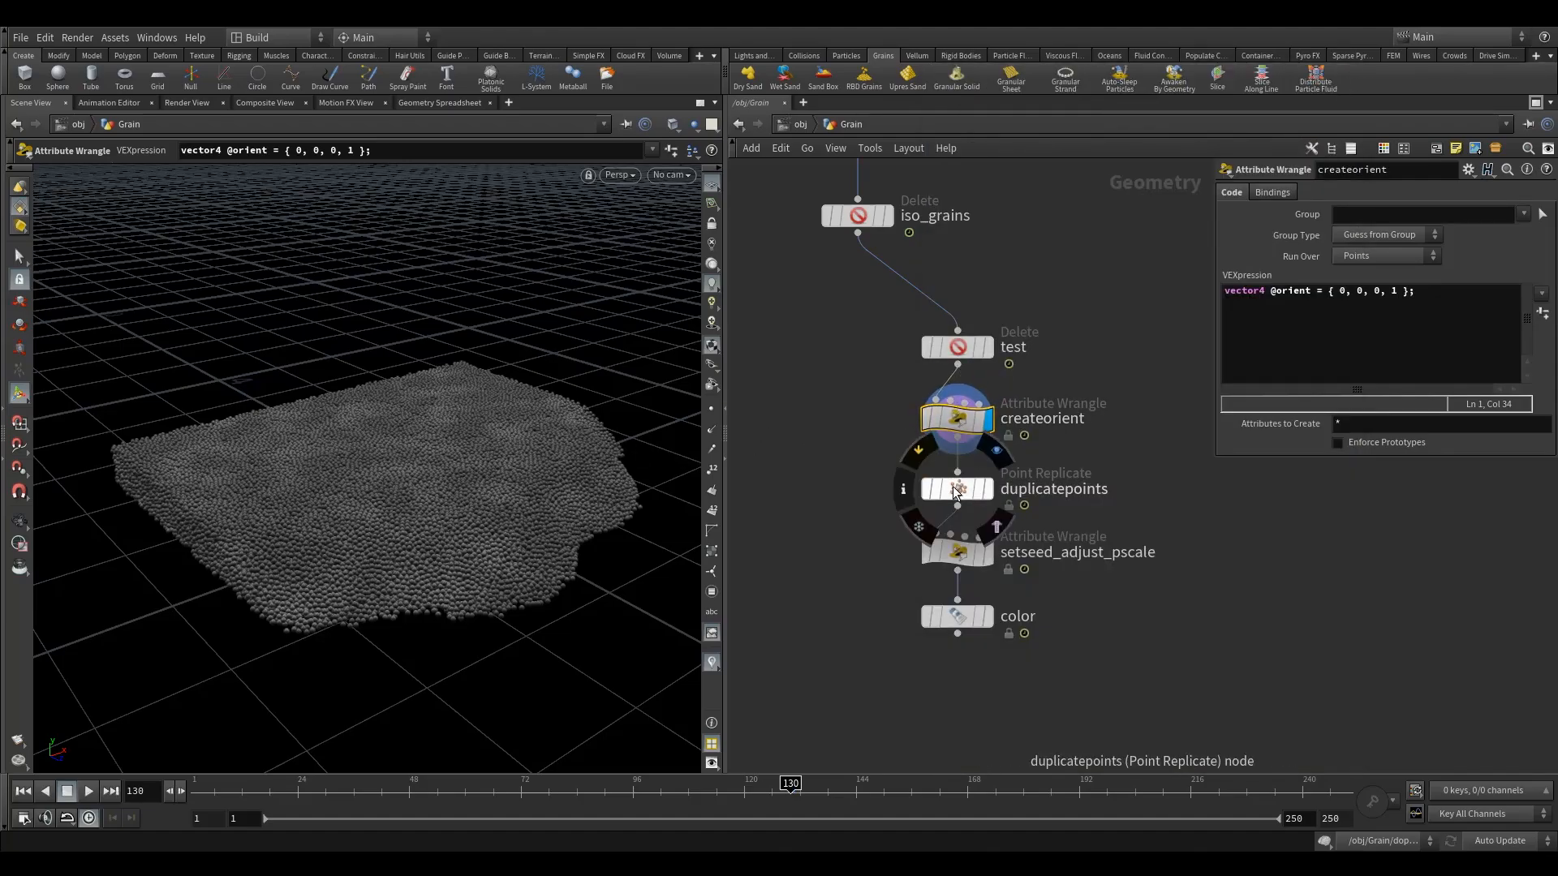
click(955, 491)
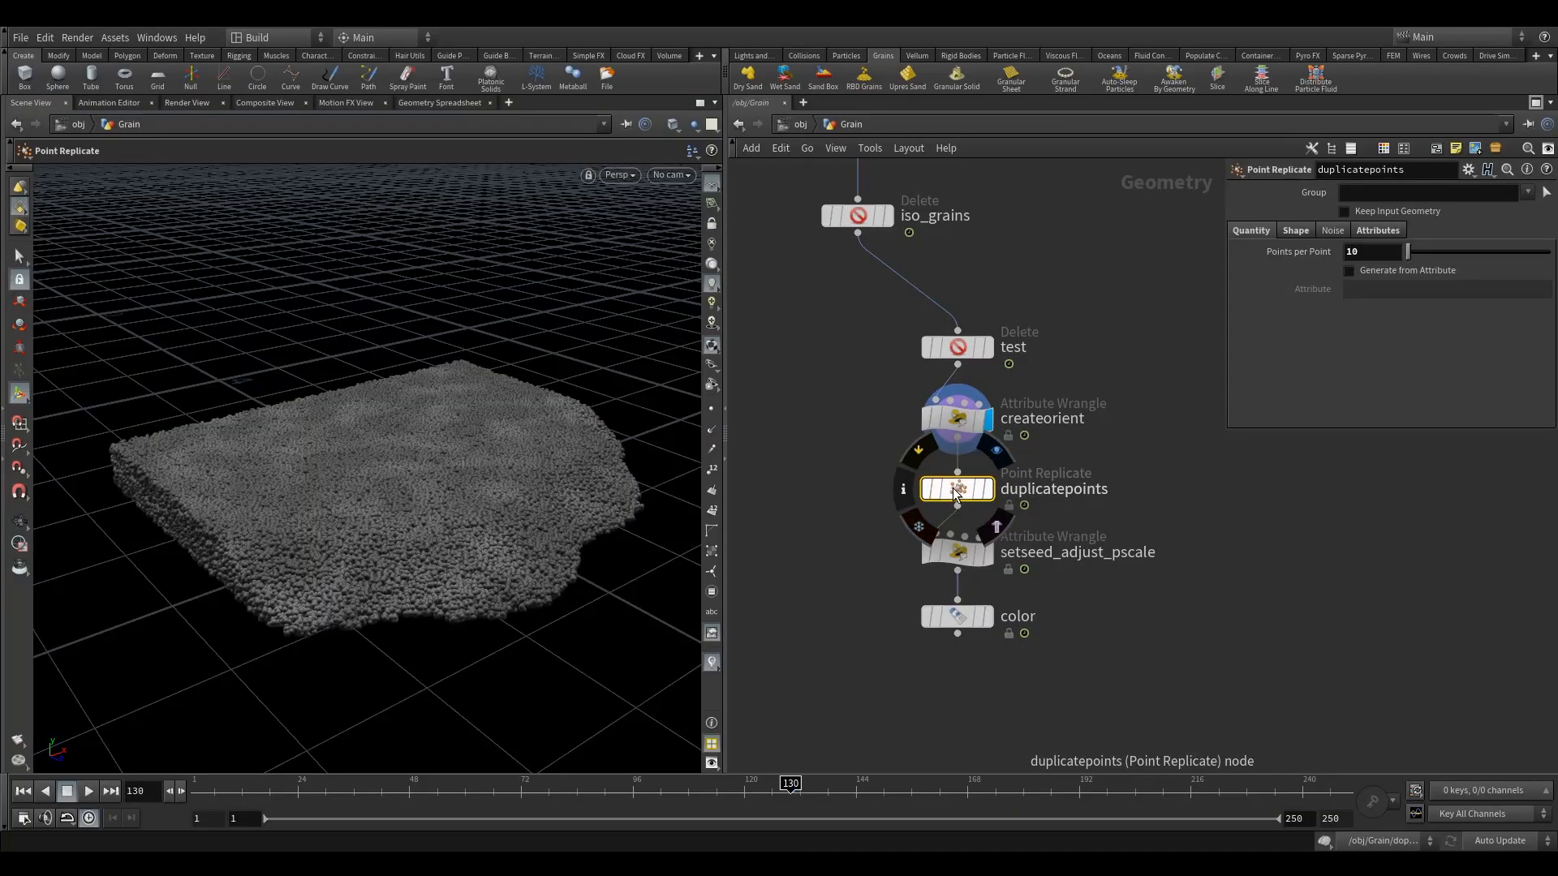
drag(954, 490, 961, 486)
mouse_move(997, 462)
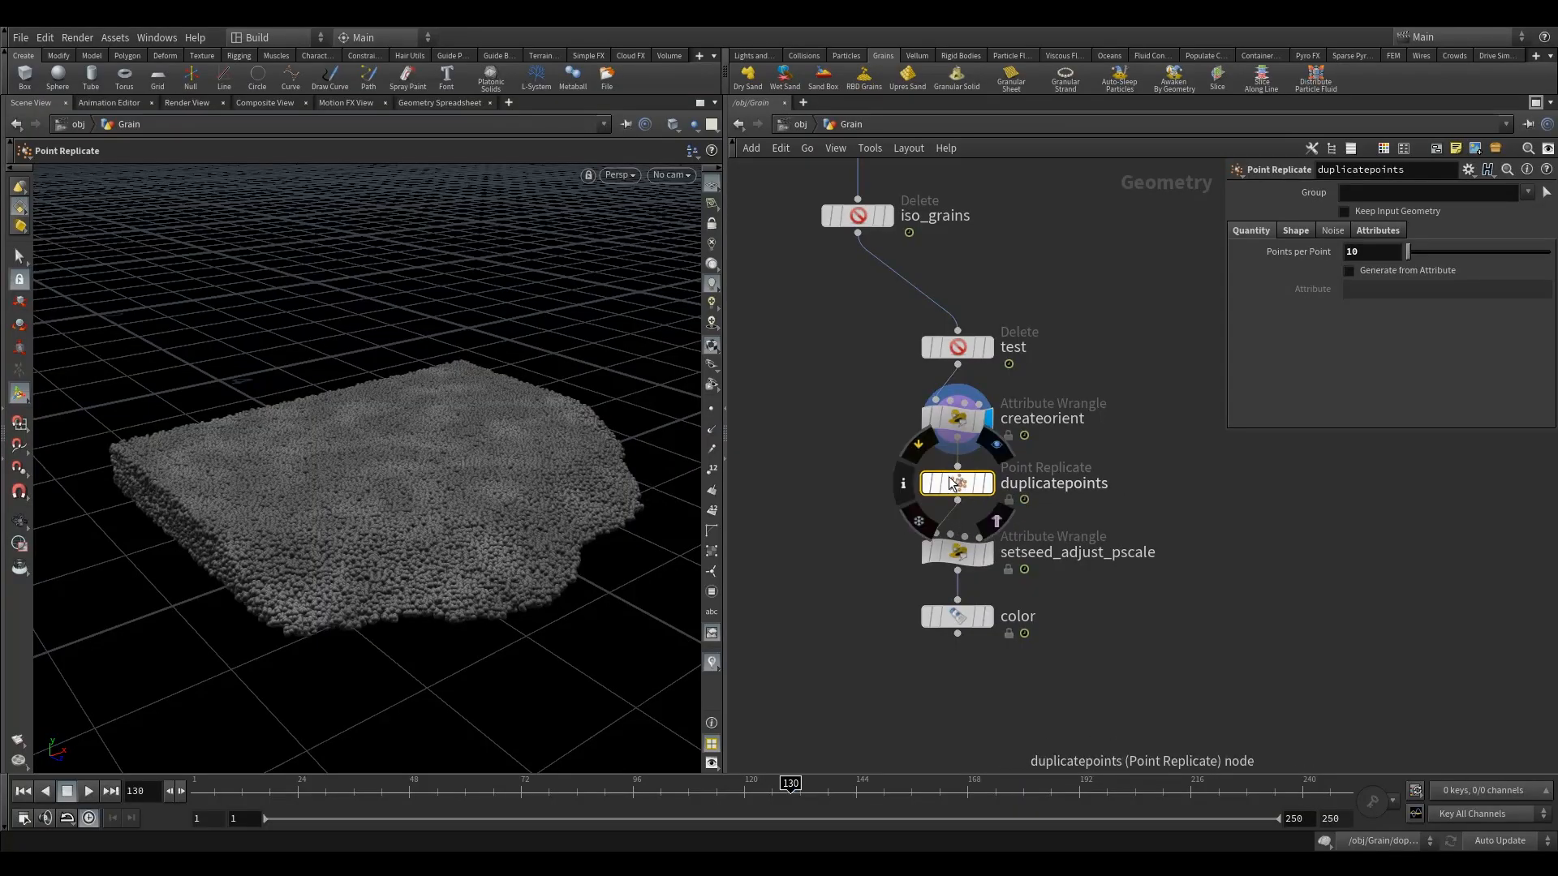
click(997, 458)
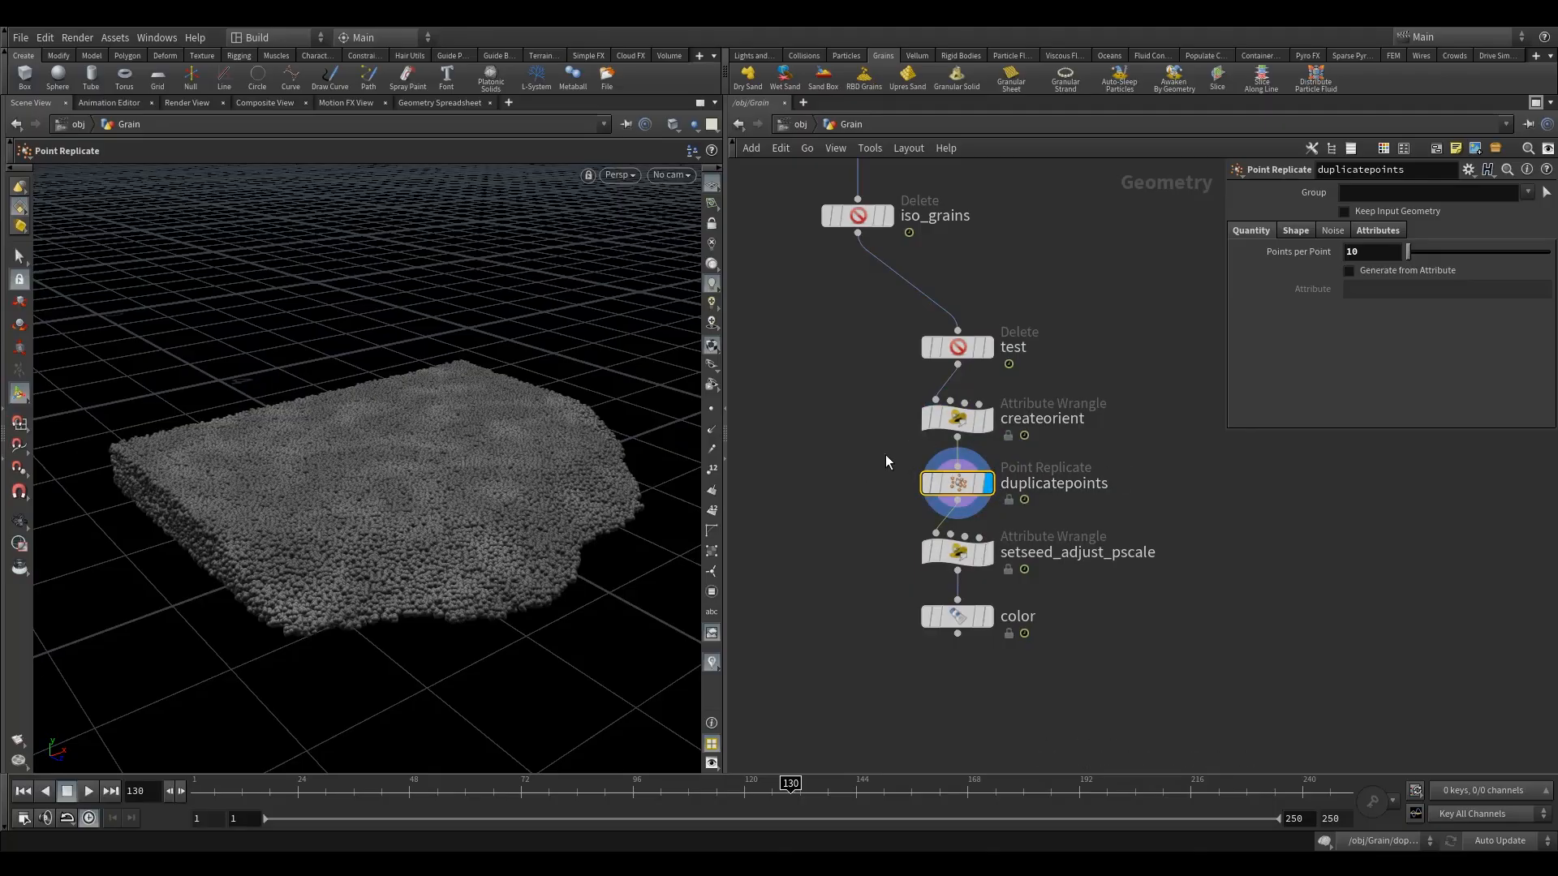
- Examine the replicated grains up close, bypassing duplicatepoints and re-enabling it to compare with the original points
click(20, 522)
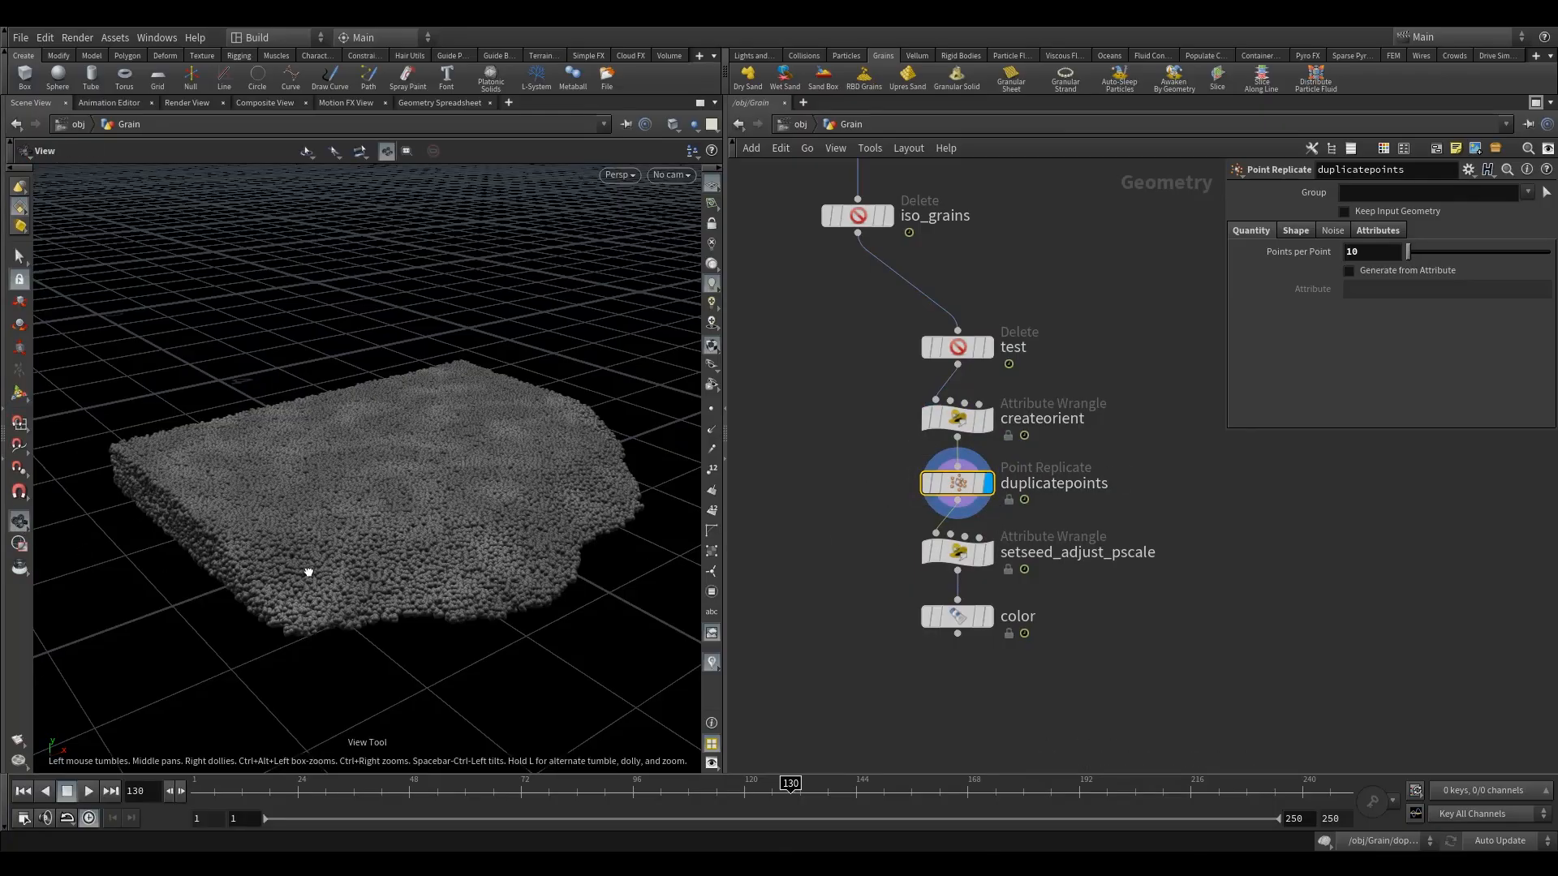
drag(306, 567, 340, 591)
right_drag(341, 591, 514, 539)
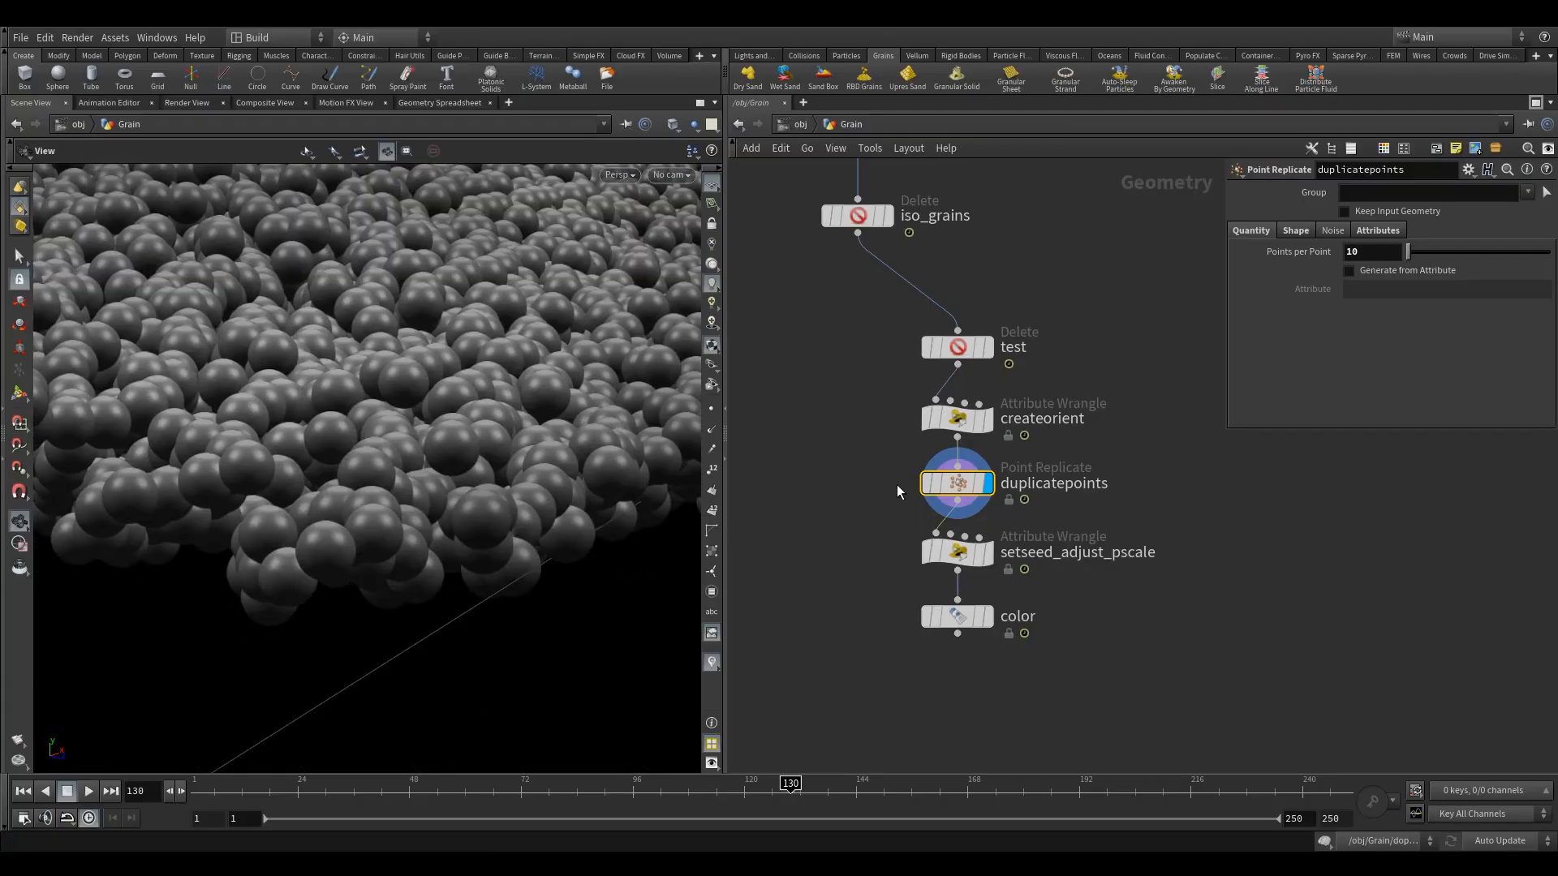
click(931, 483)
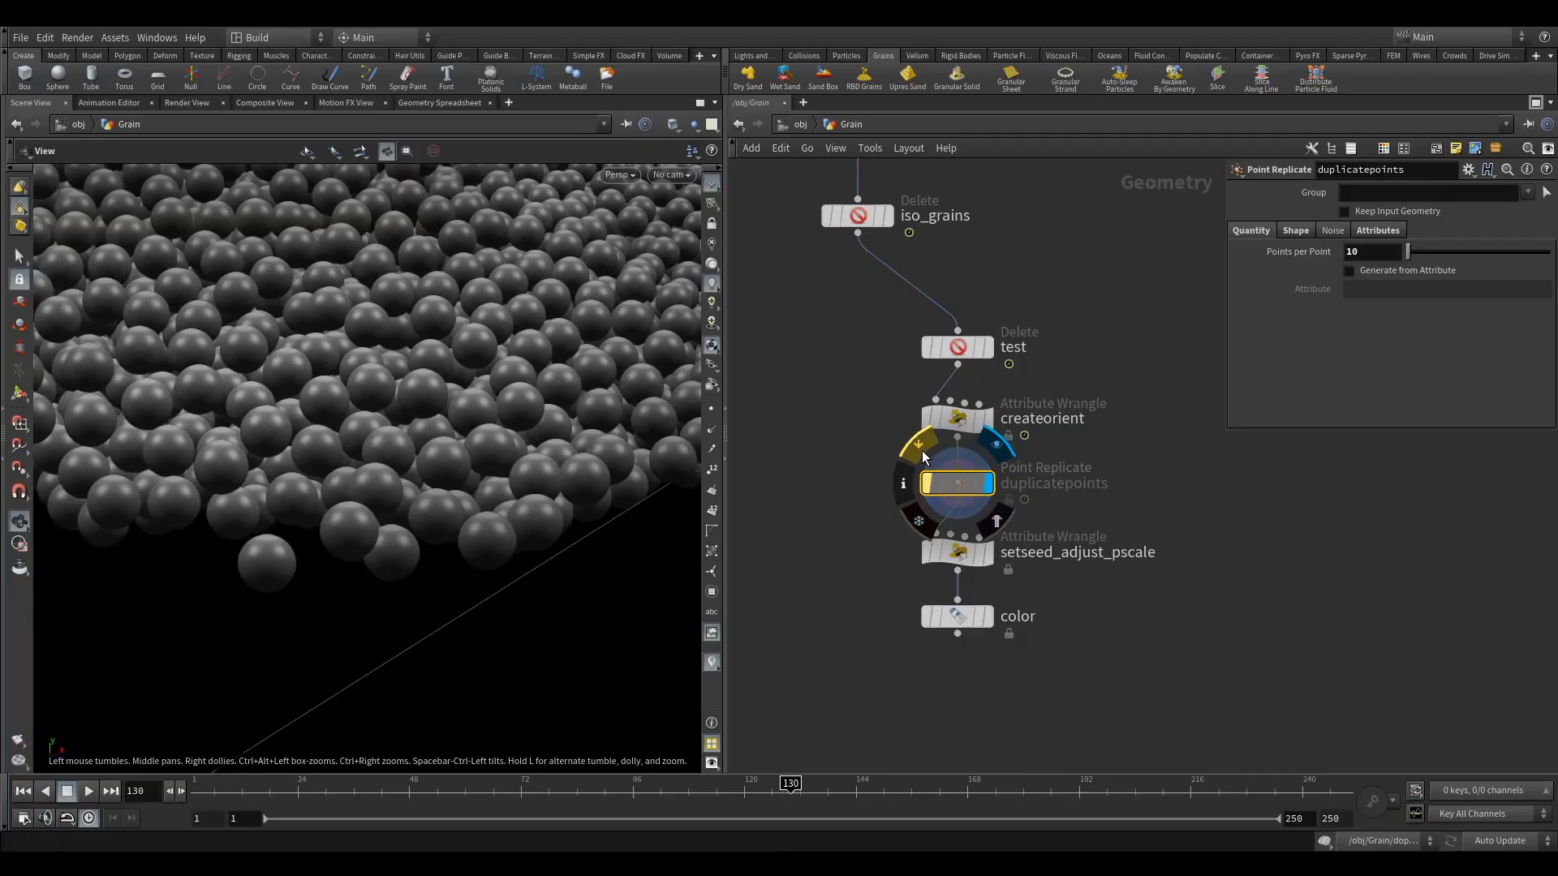
click(925, 482)
mouse_move(310, 565)
mouse_down()
mouse_move(284, 574)
mouse_move(336, 577)
mouse_up()
scroll(336, 578, down, 5)
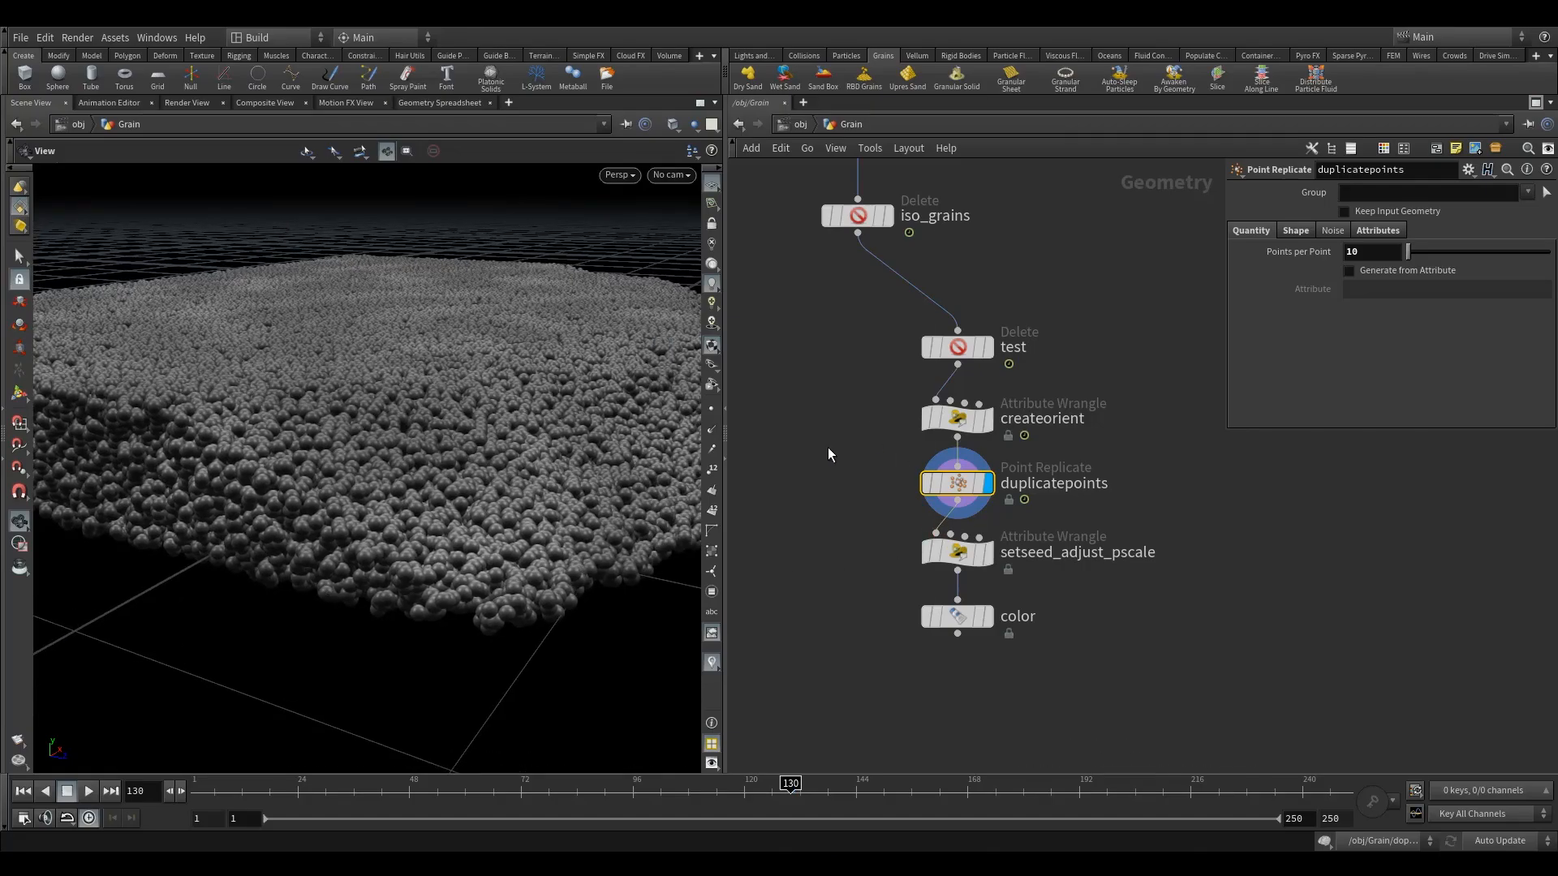
- Insert a Delete node between the test node and the createorient wrangle
key(Tab)
key(Return)
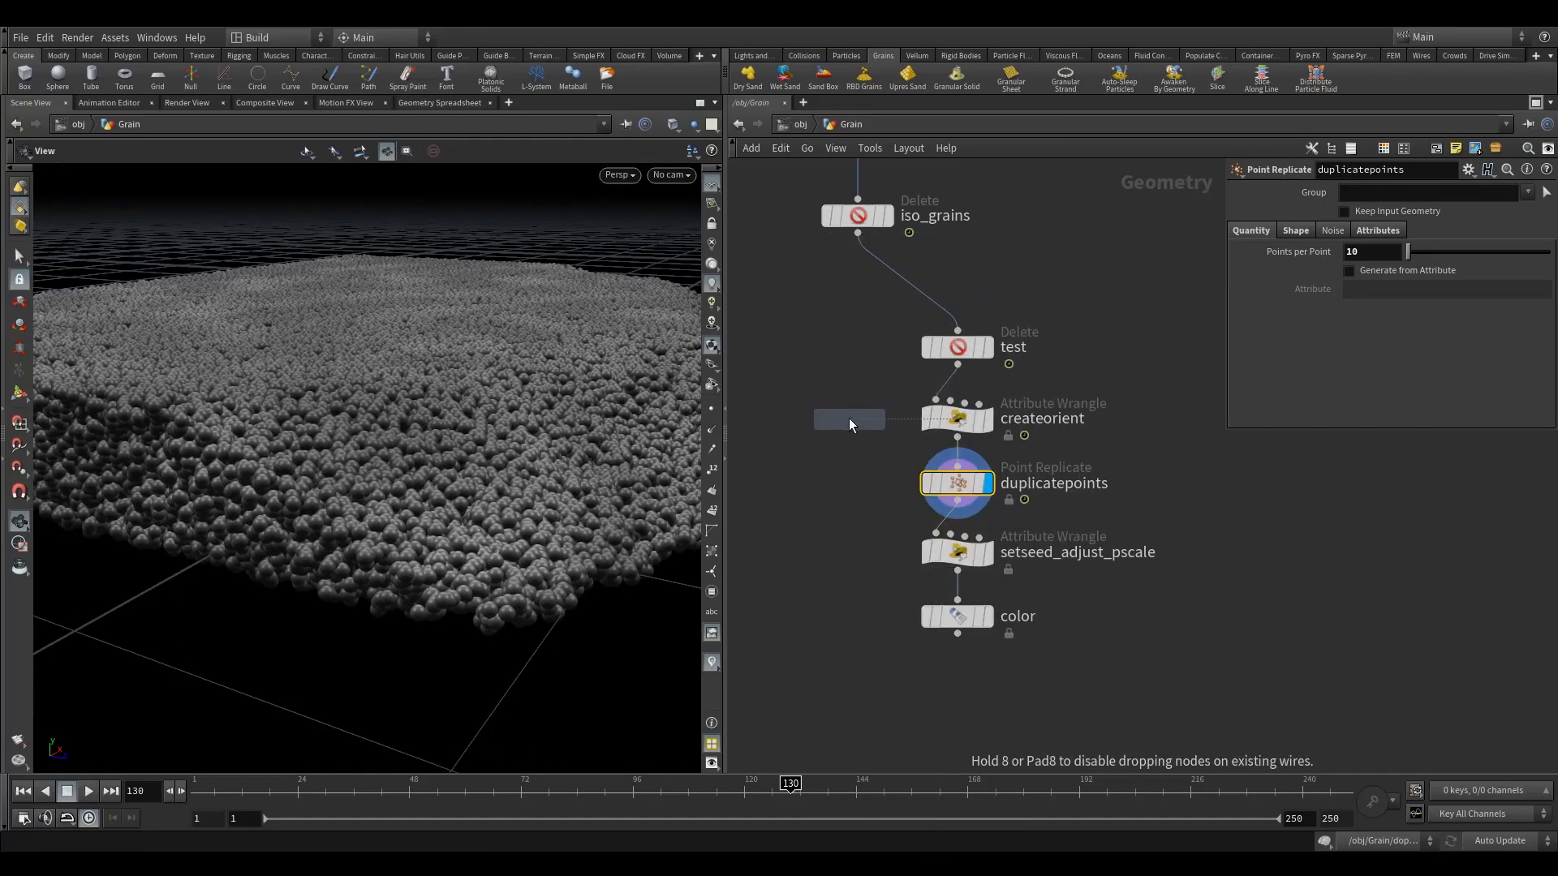
click(983, 391)
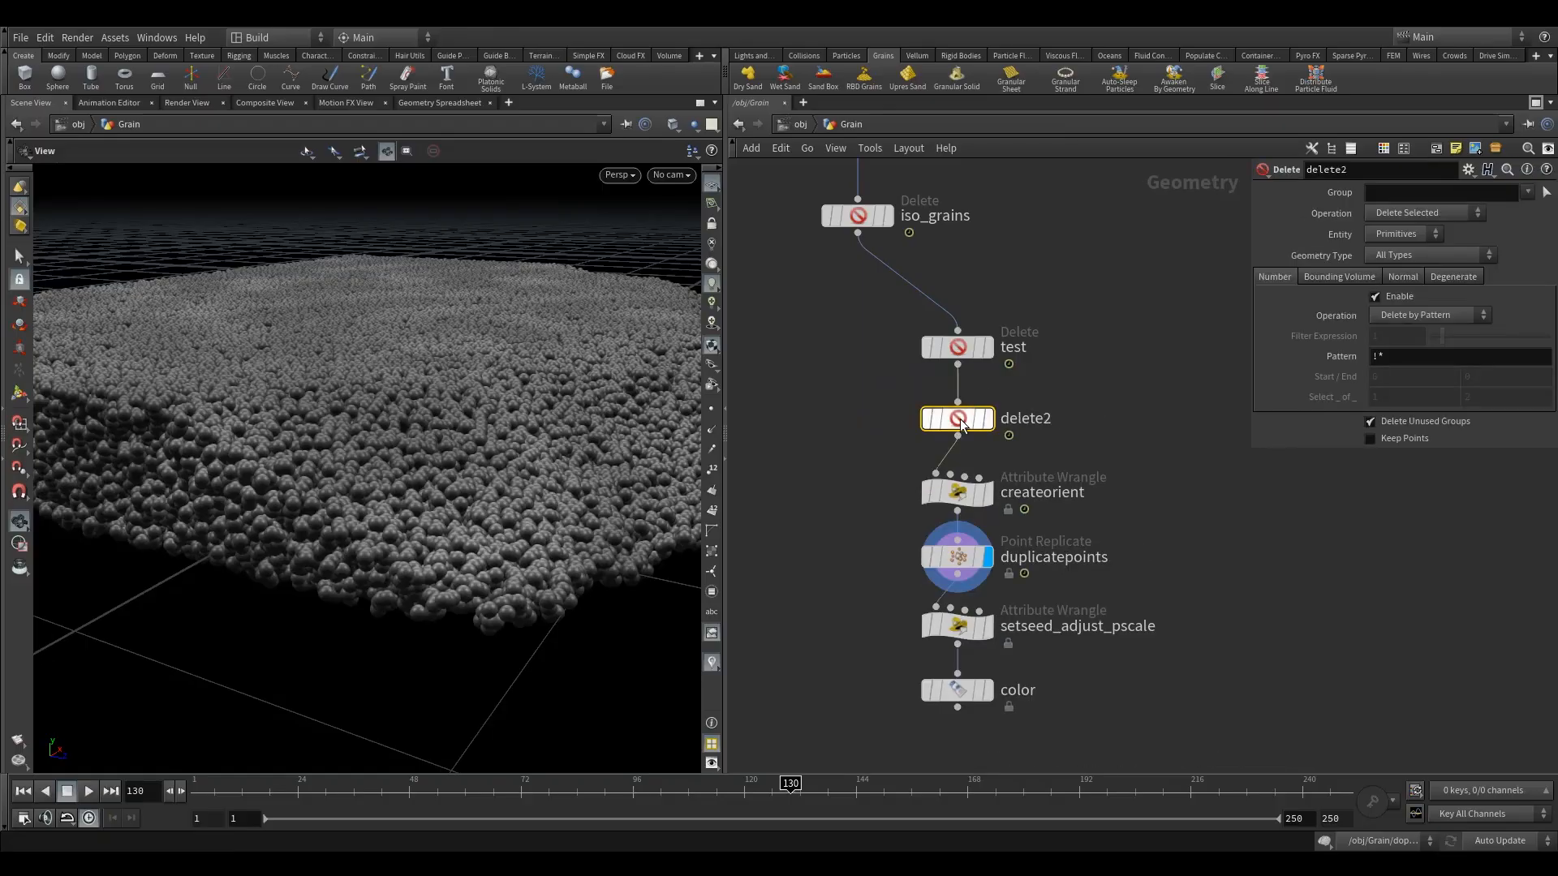
- Rename the newly inserted Delete node as iso_1 and display its output
double_click(1024, 418)
text(iso)
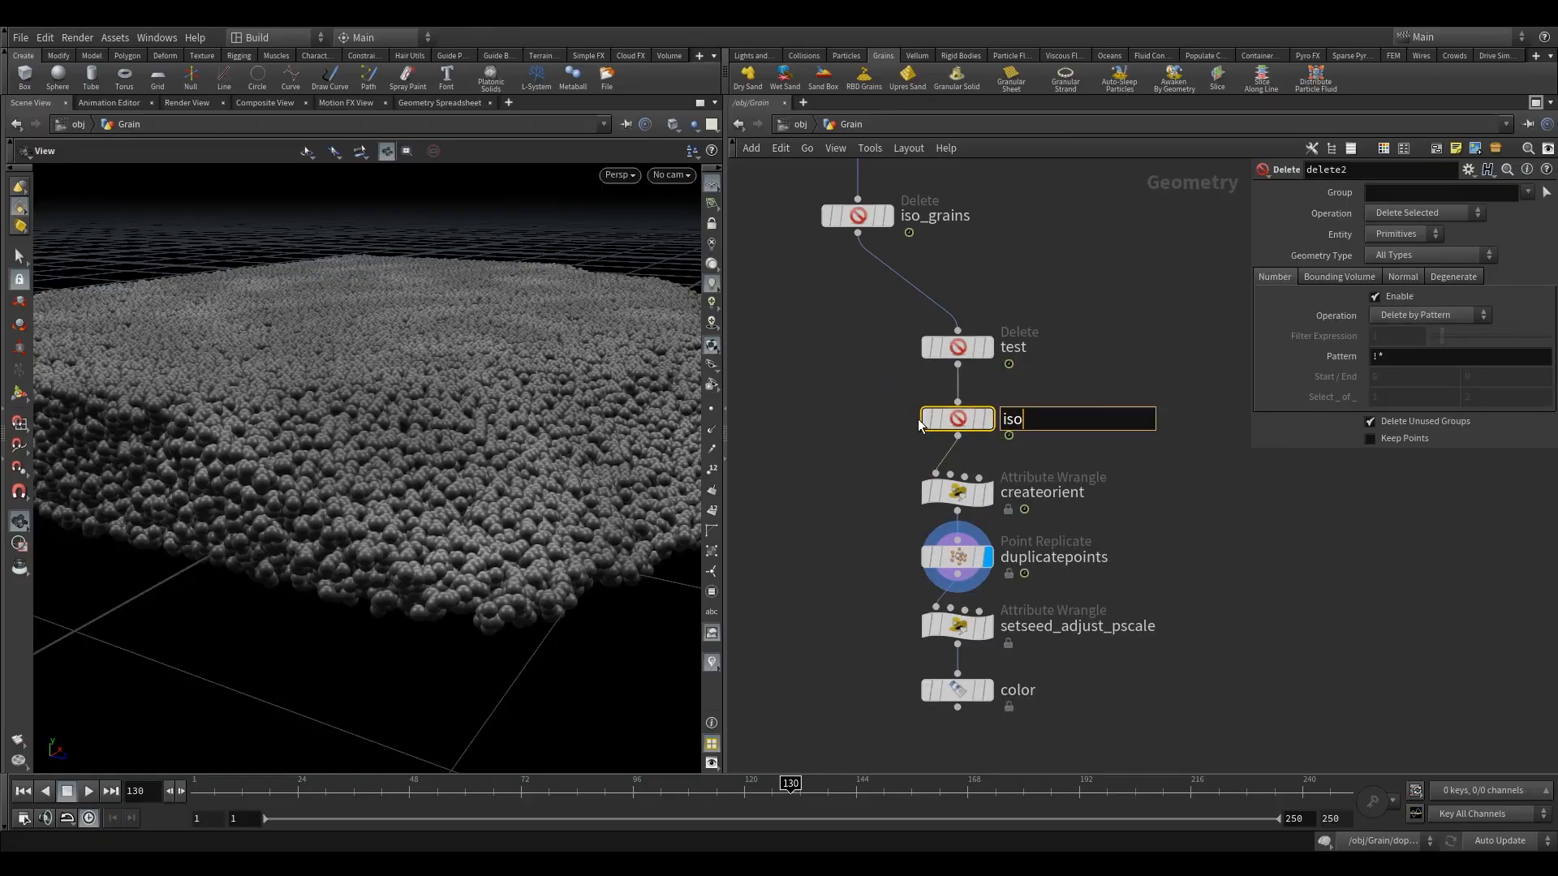
text(_1)
key(Return)
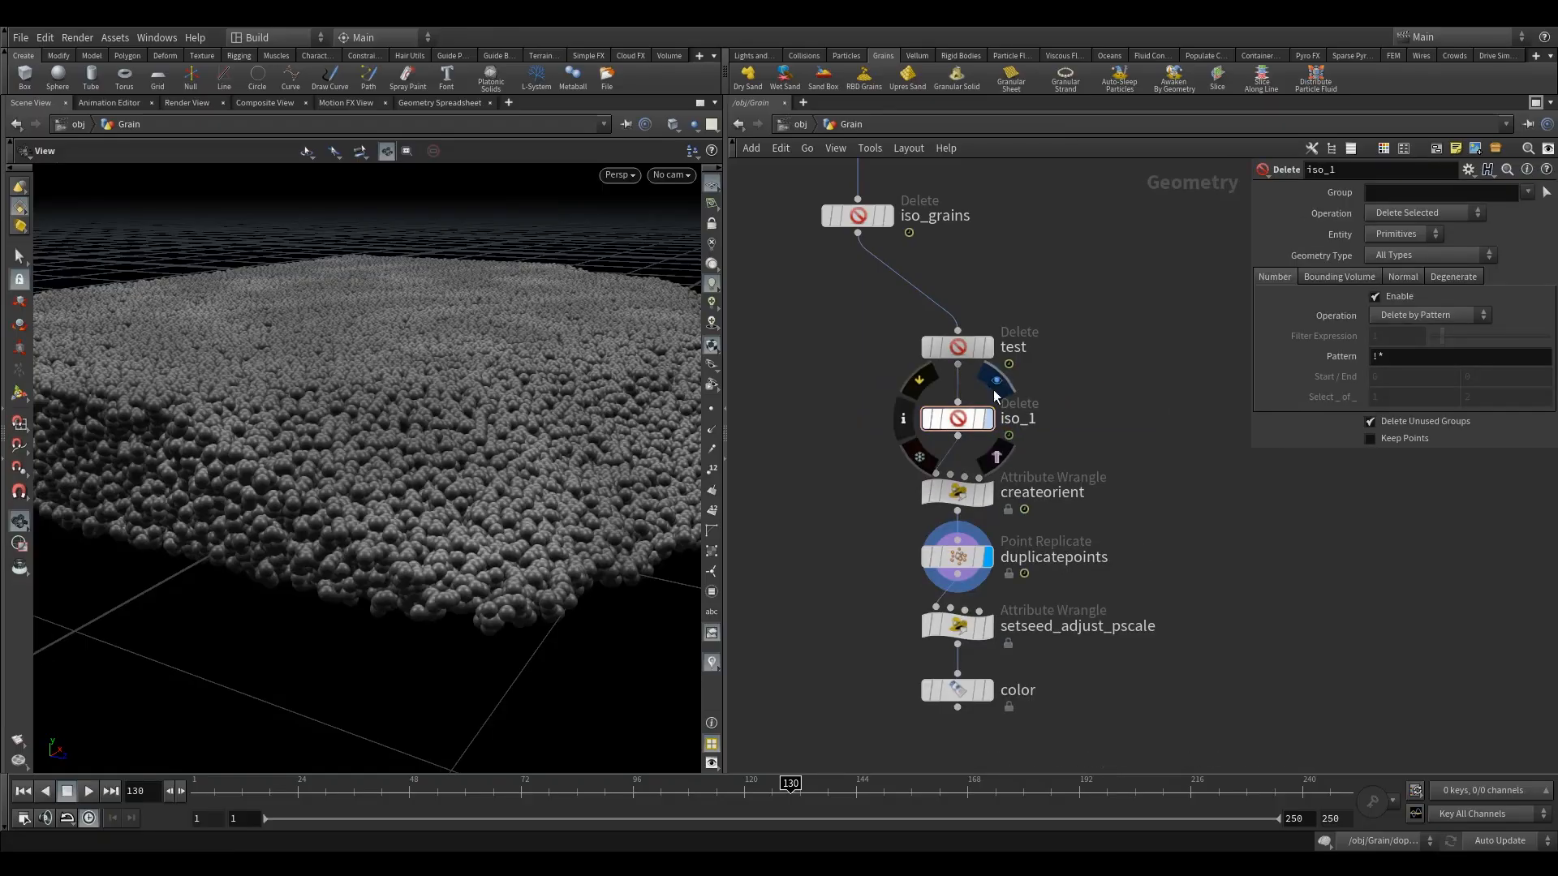
click(987, 418)
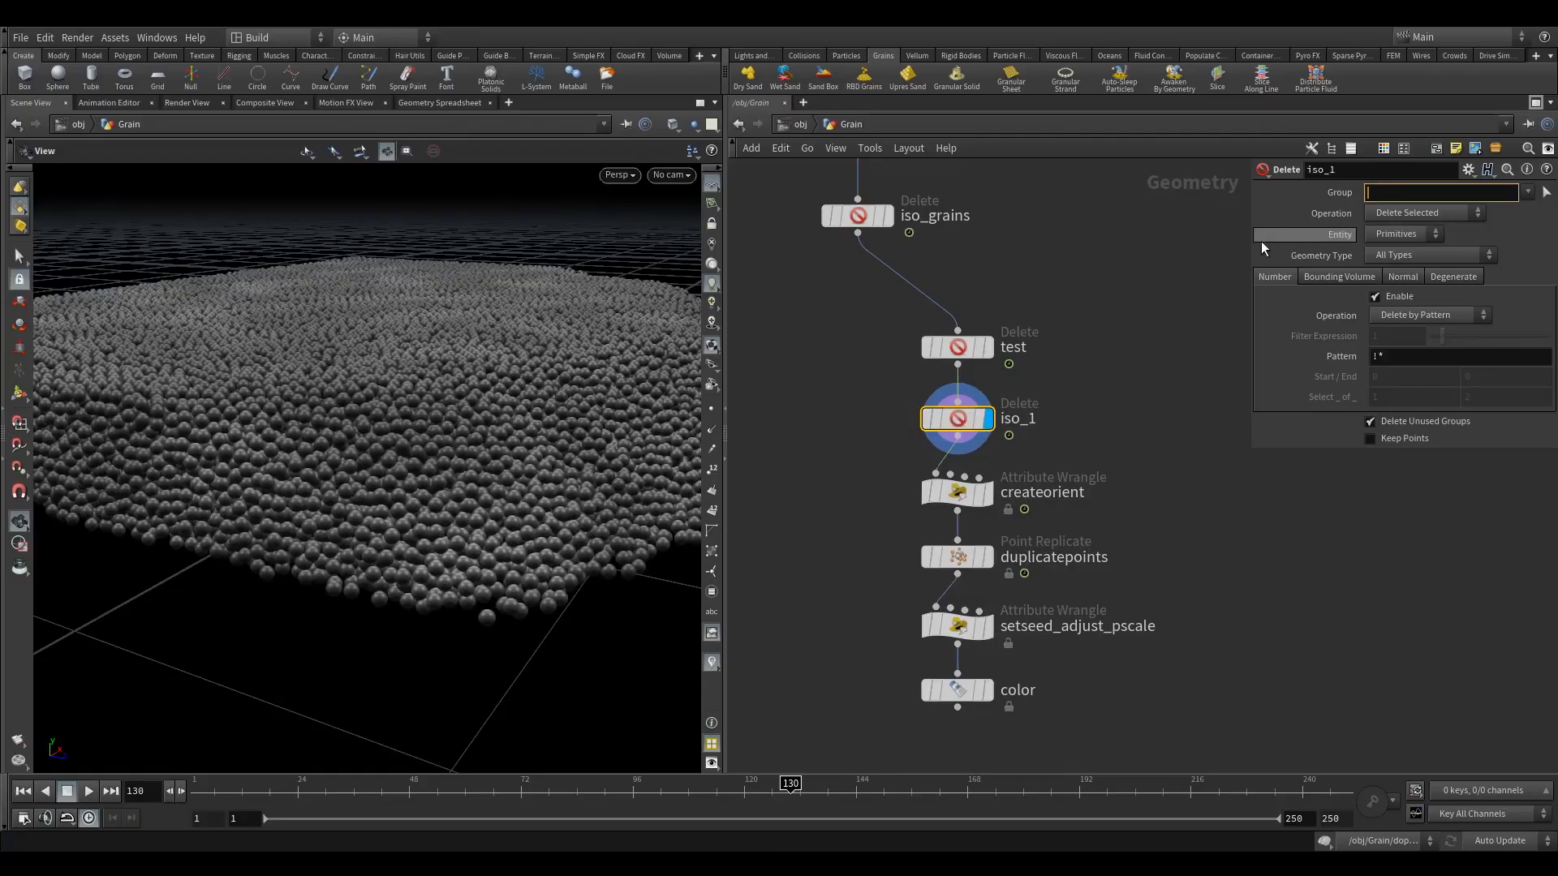
- Set iso_1 to group 0, Delete Non-Selected and Points so that only point 0 is kept, and frame the remaining grain
text(0)
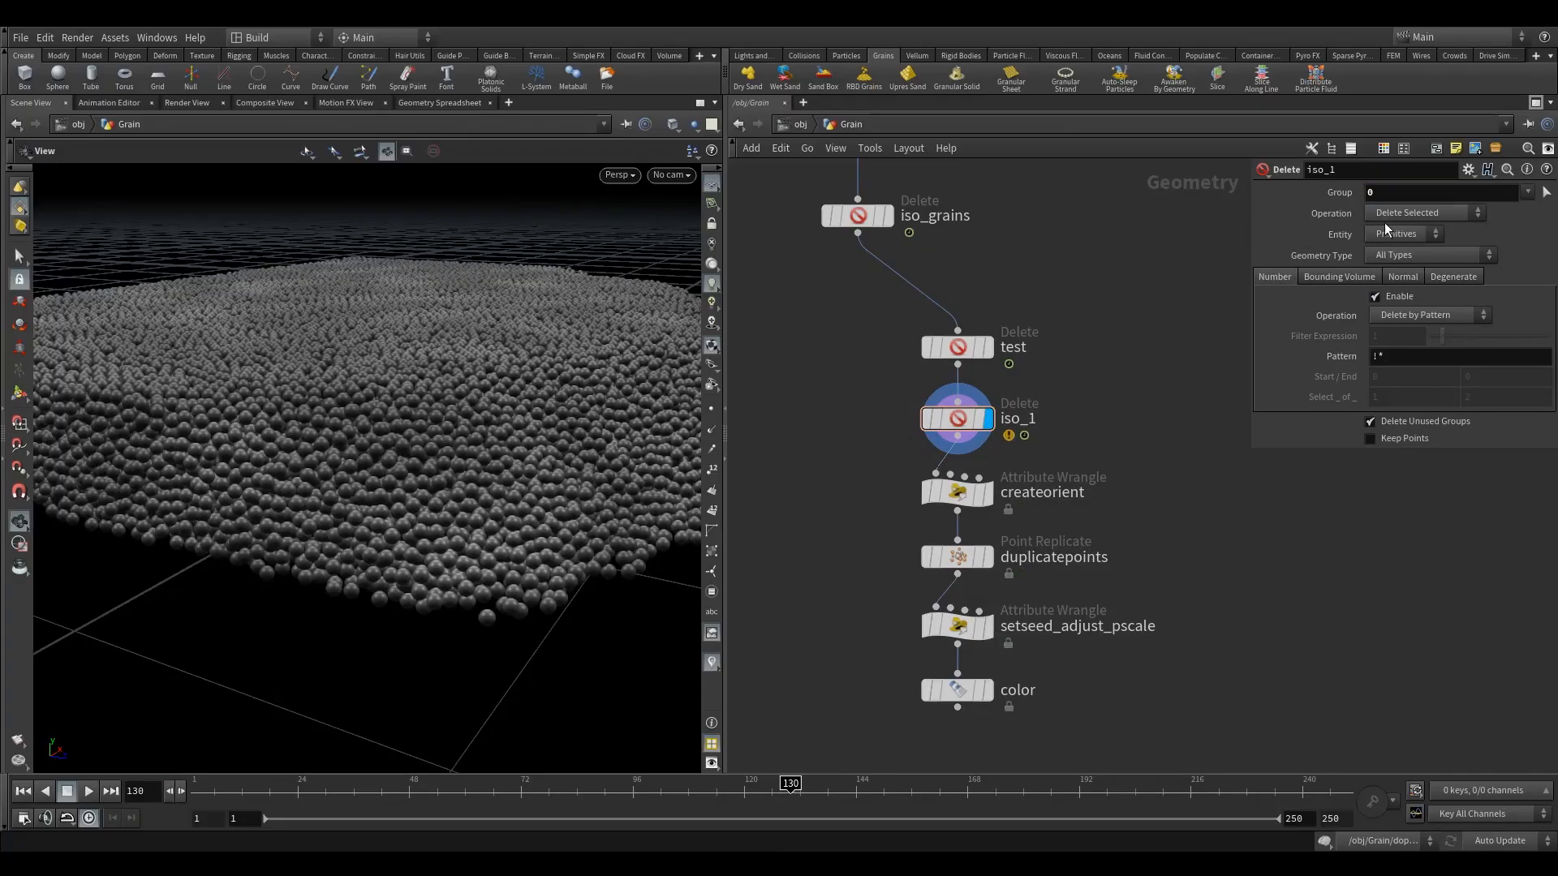
click(1418, 213)
click(1416, 245)
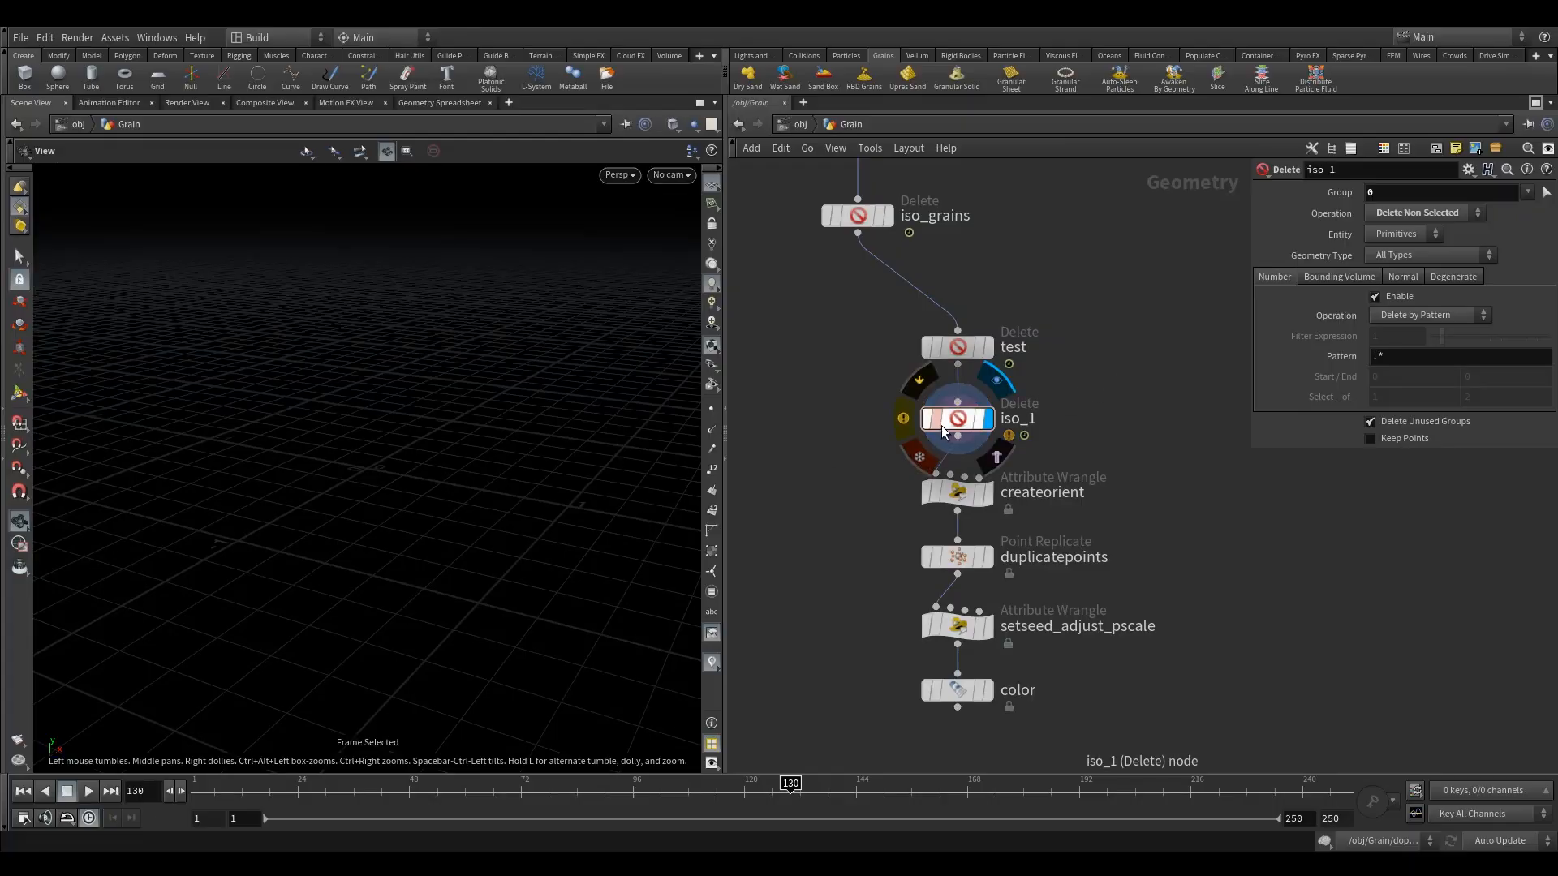
click(1405, 234)
click(1407, 251)
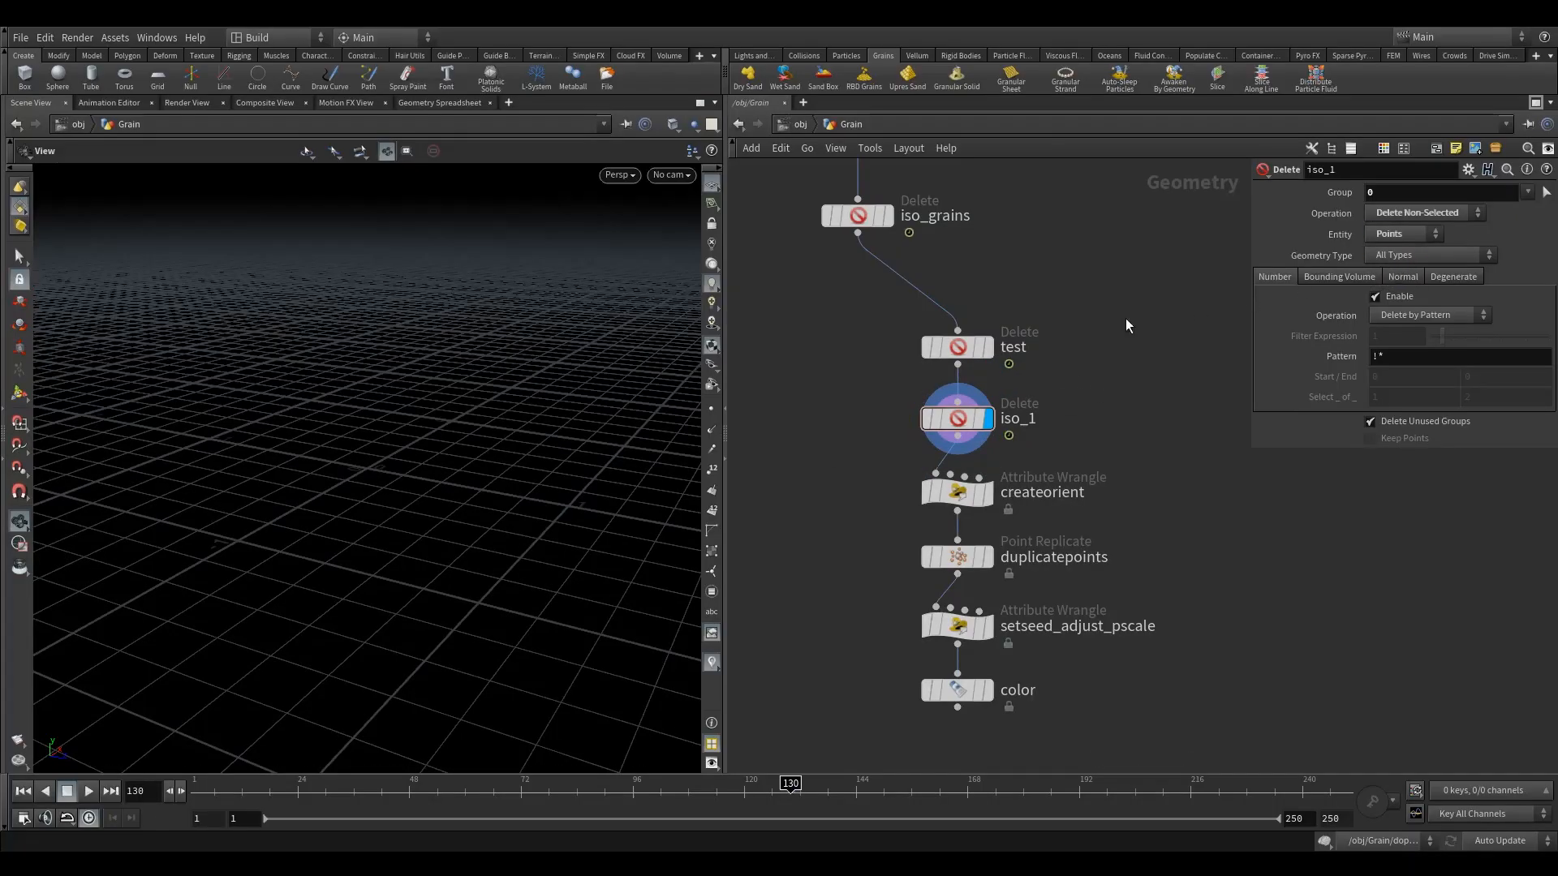
key(f)
scroll(428, 473, down, 6)
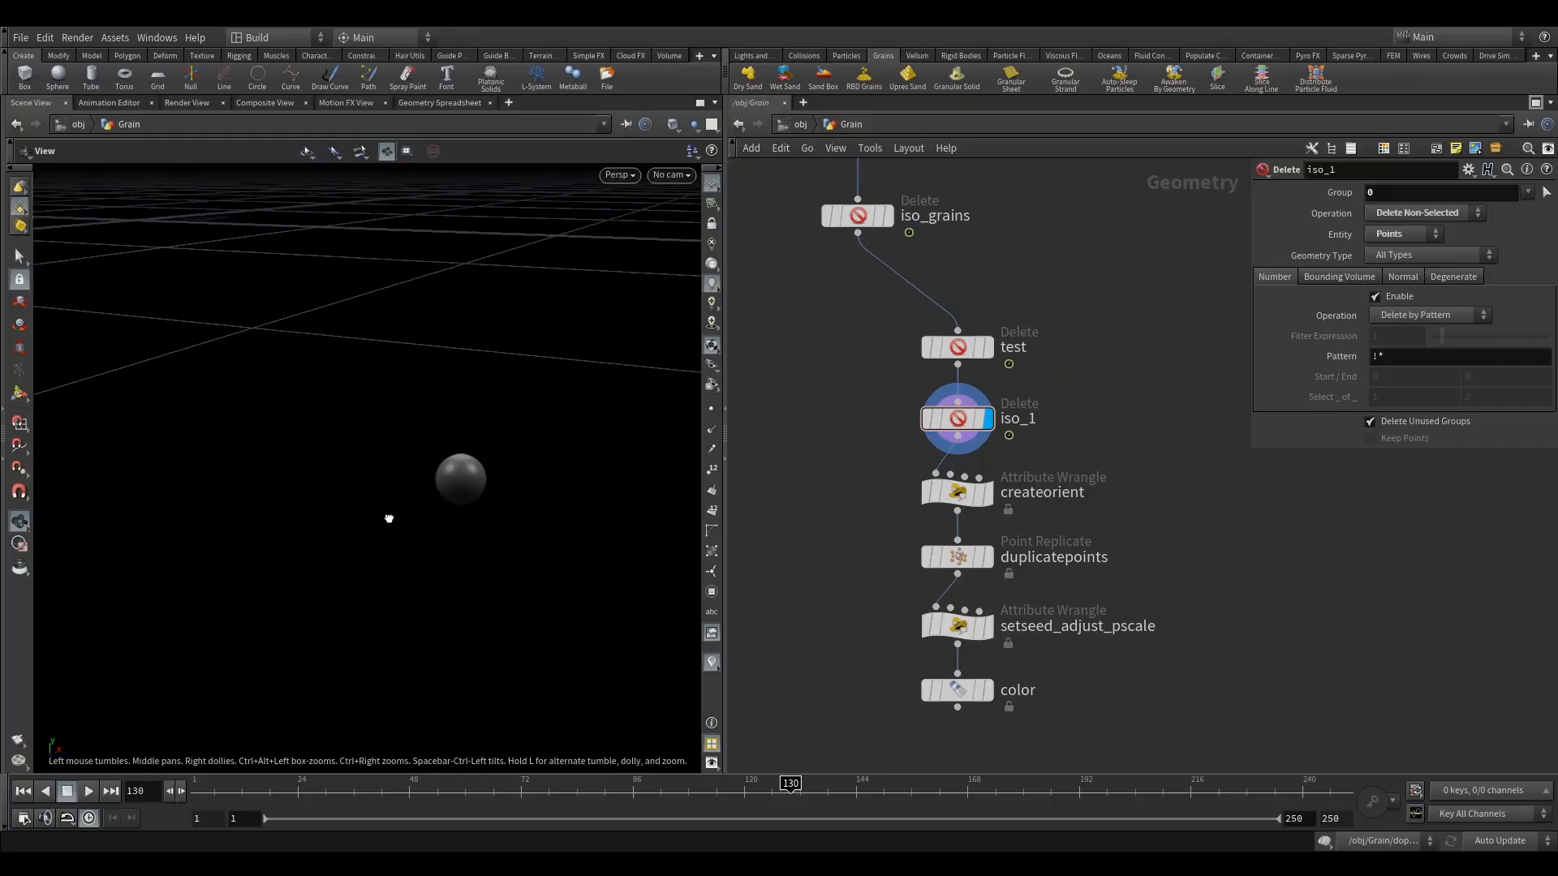
- Display createorient and duplicatepoints in turn and examine how the single grain is replicated
click(986, 493)
click(957, 492)
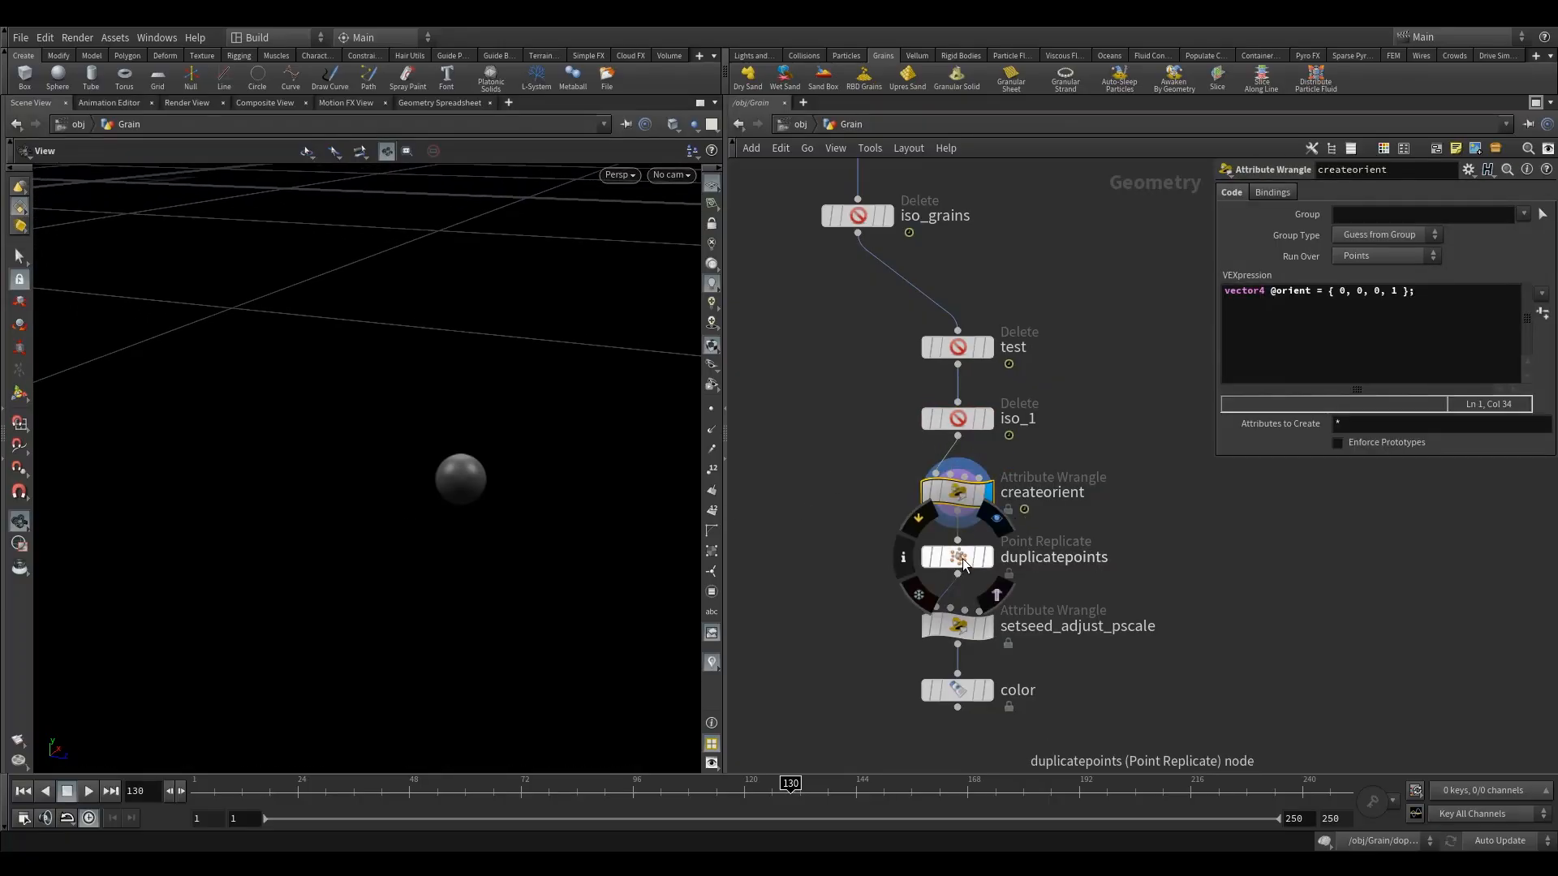
click(997, 521)
click(957, 557)
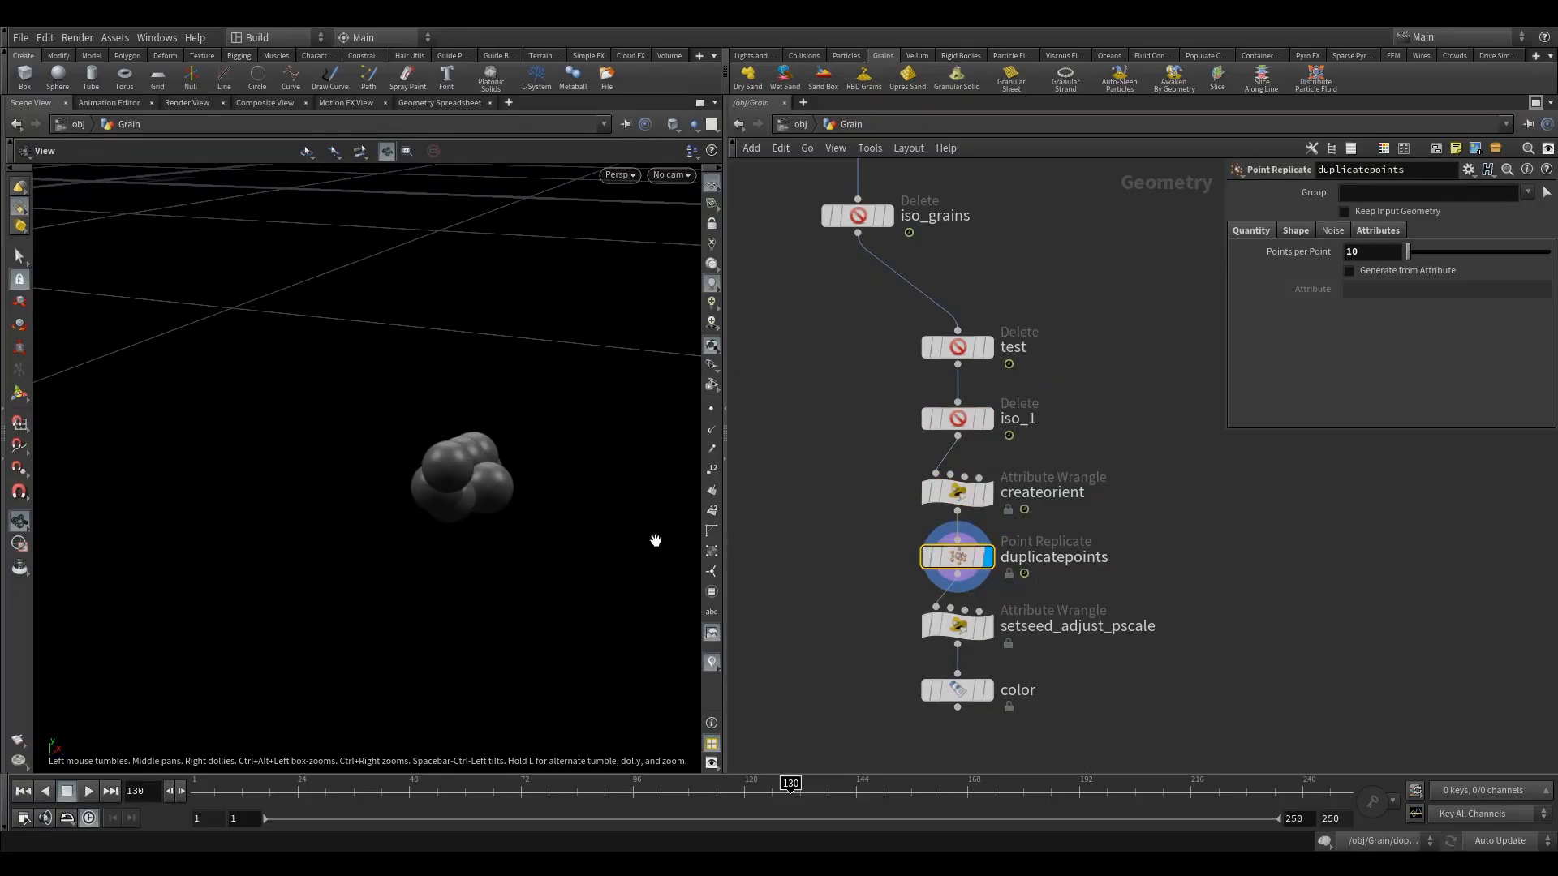
drag(657, 538, 490, 517)
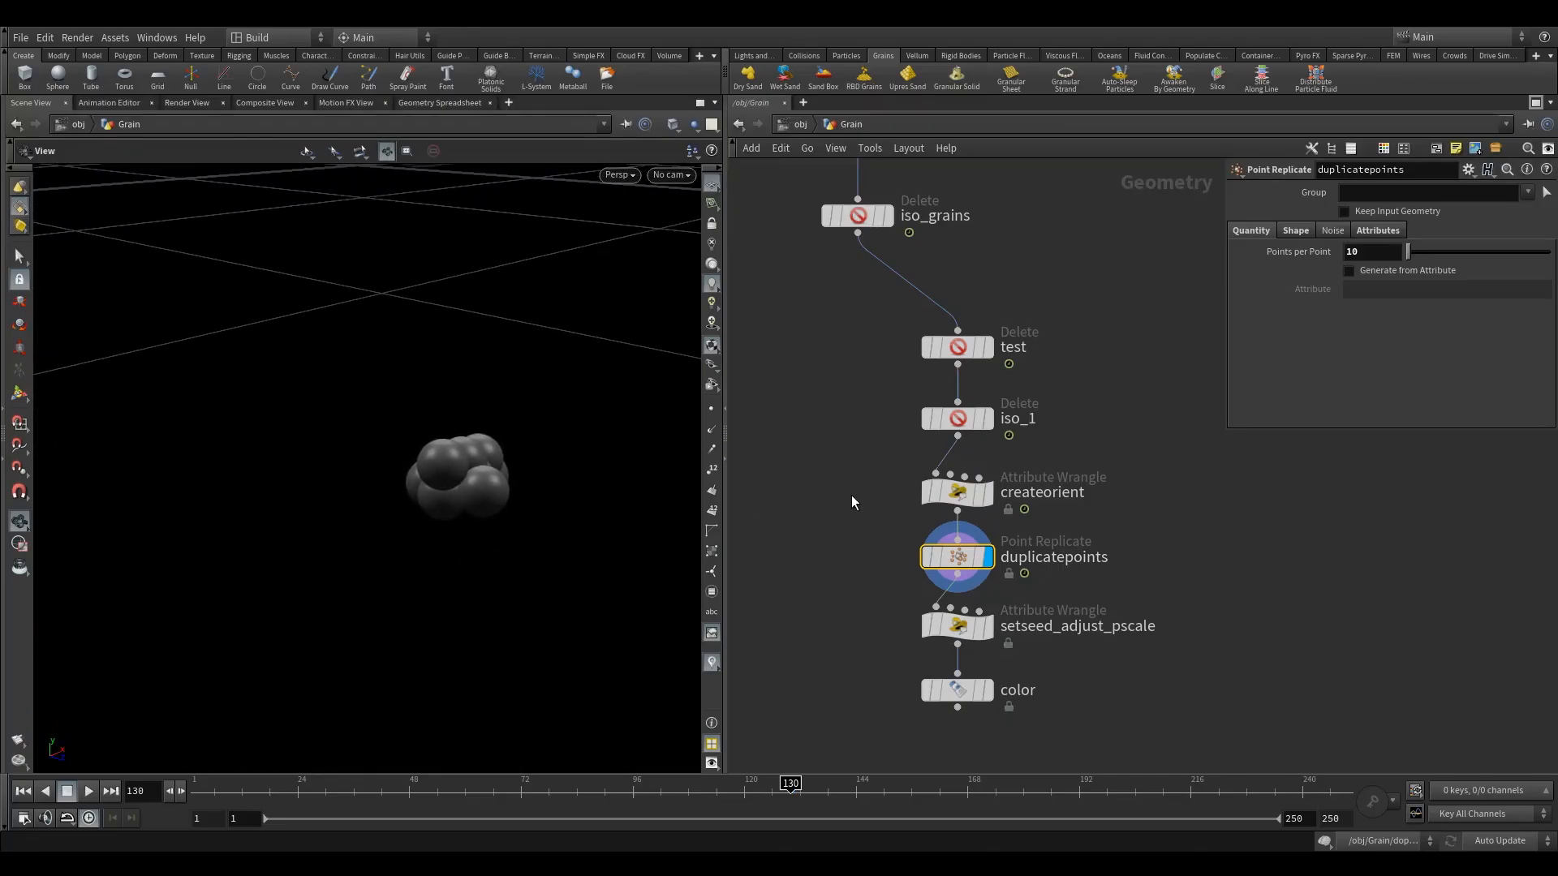
- Display the setseed_adjust_pscale wrangle and examine the rescaled grain cluster from another angle
middle_drag(852, 617, 863, 479)
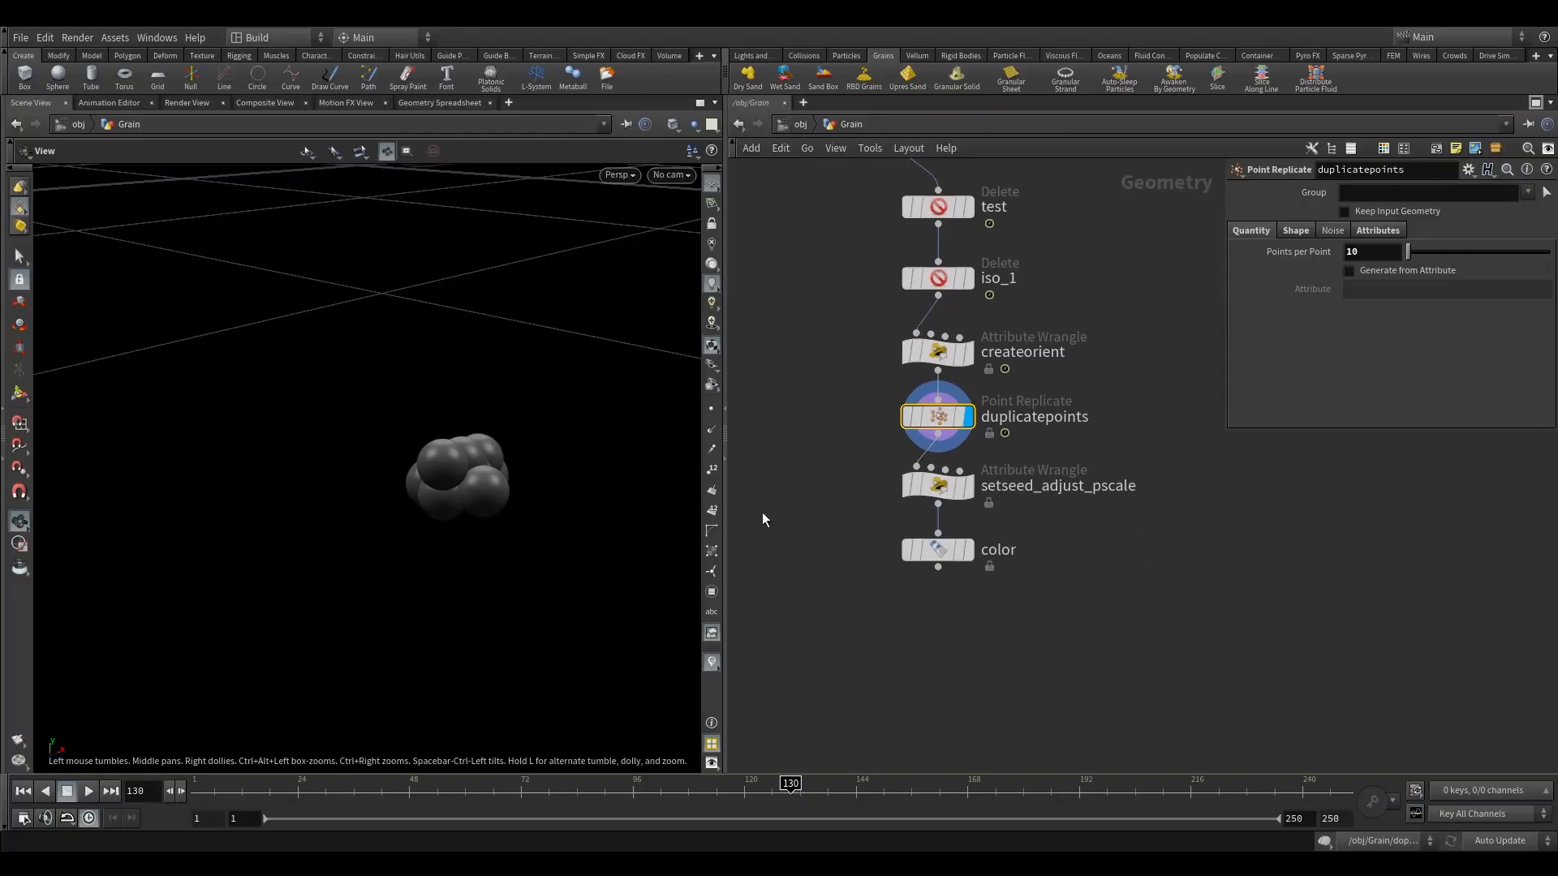
drag(960, 503, 961, 503)
mouse_move(984, 488)
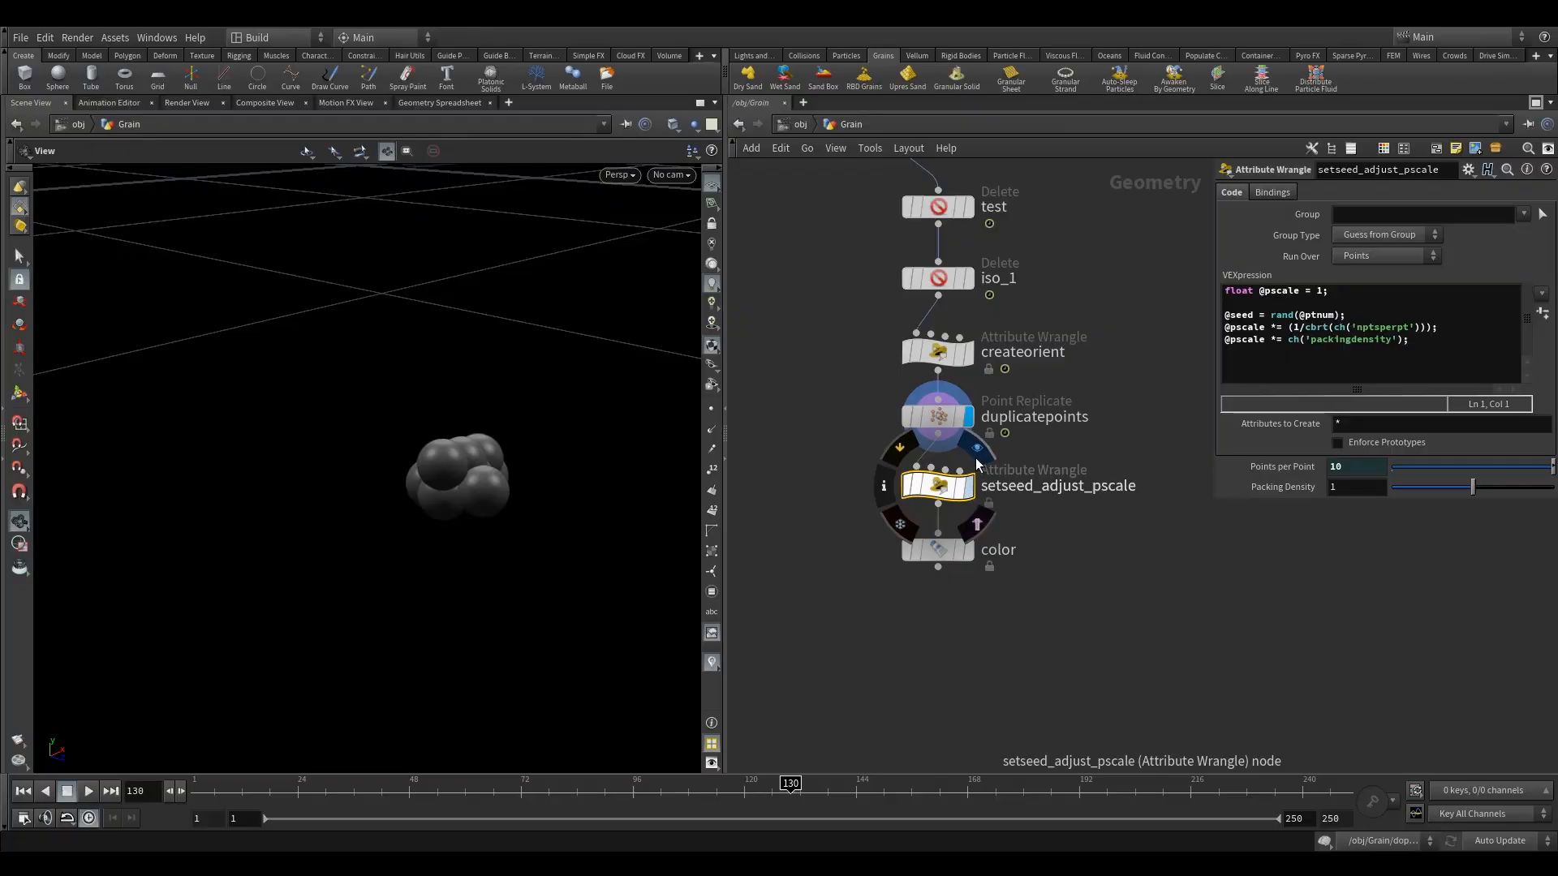
drag(492, 511, 577, 473)
mouse_move(982, 475)
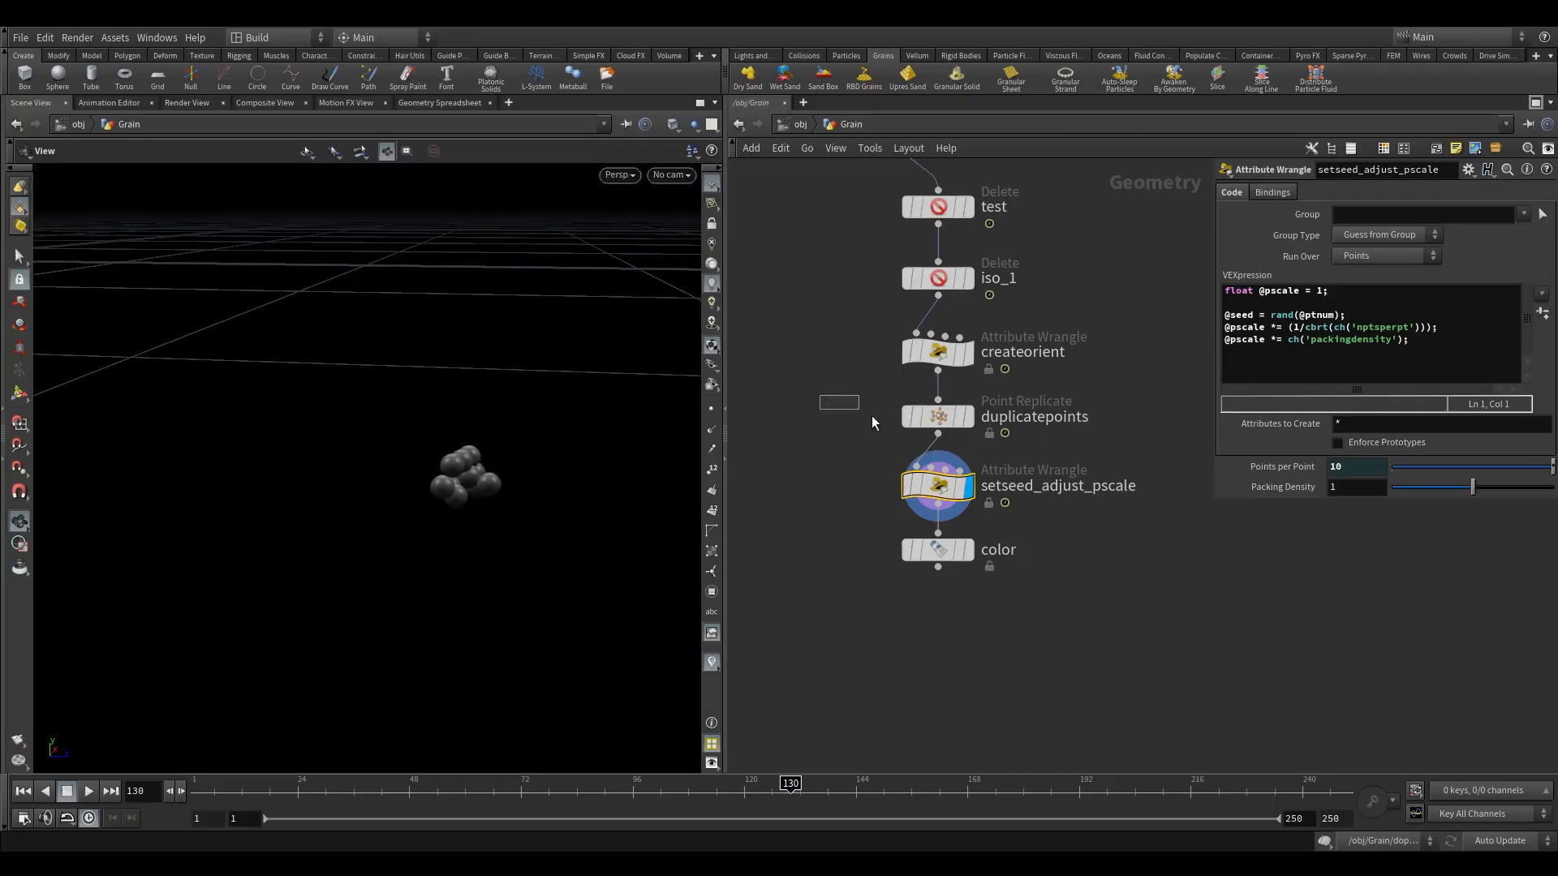
click(938, 416)
click(1294, 232)
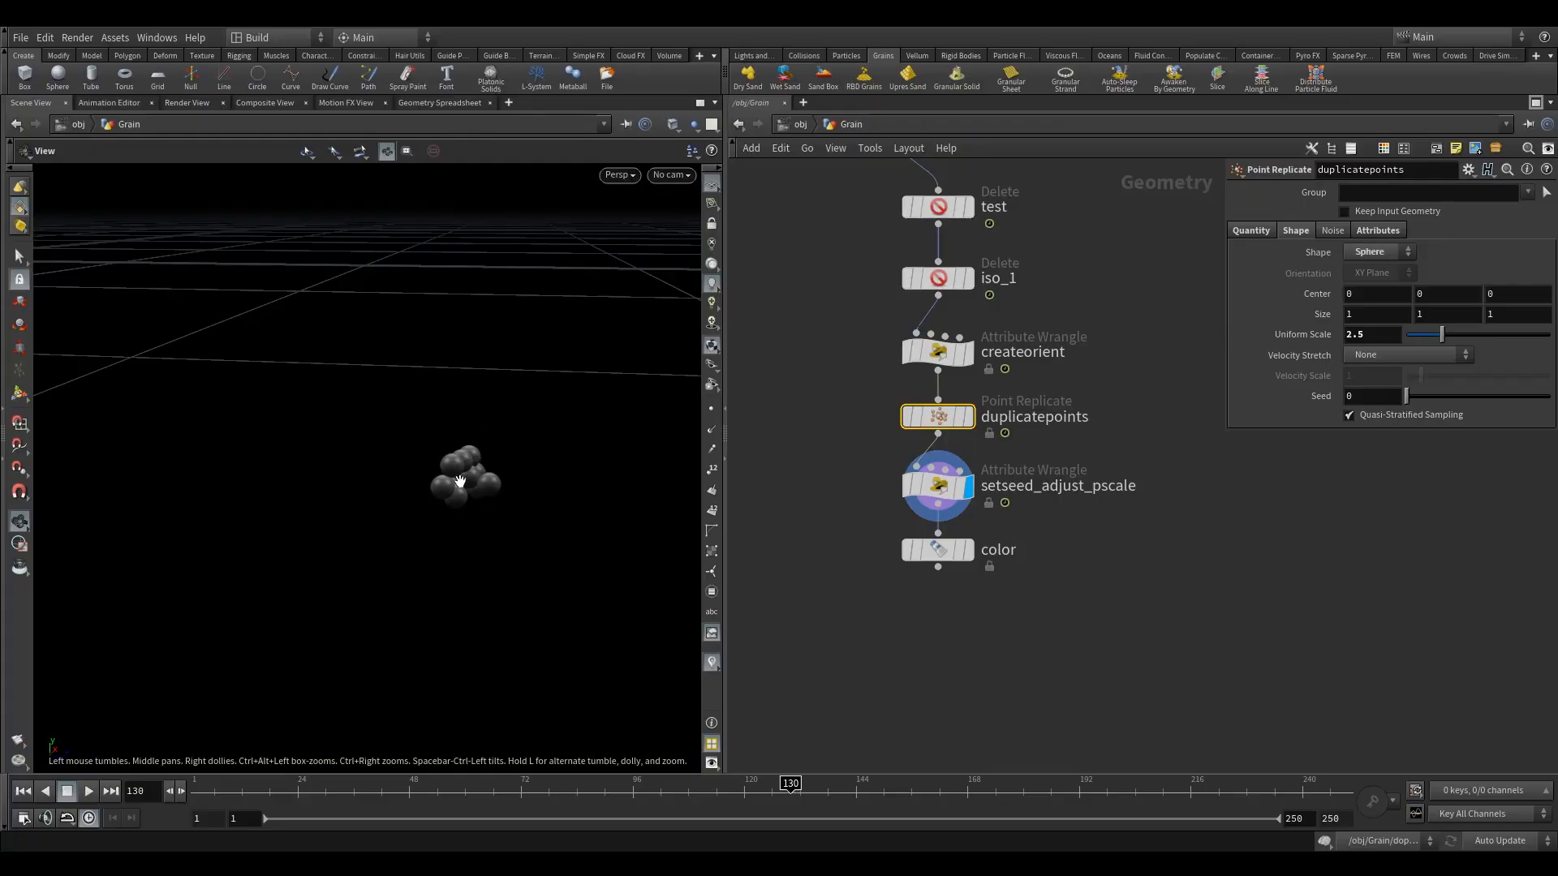
click(938, 485)
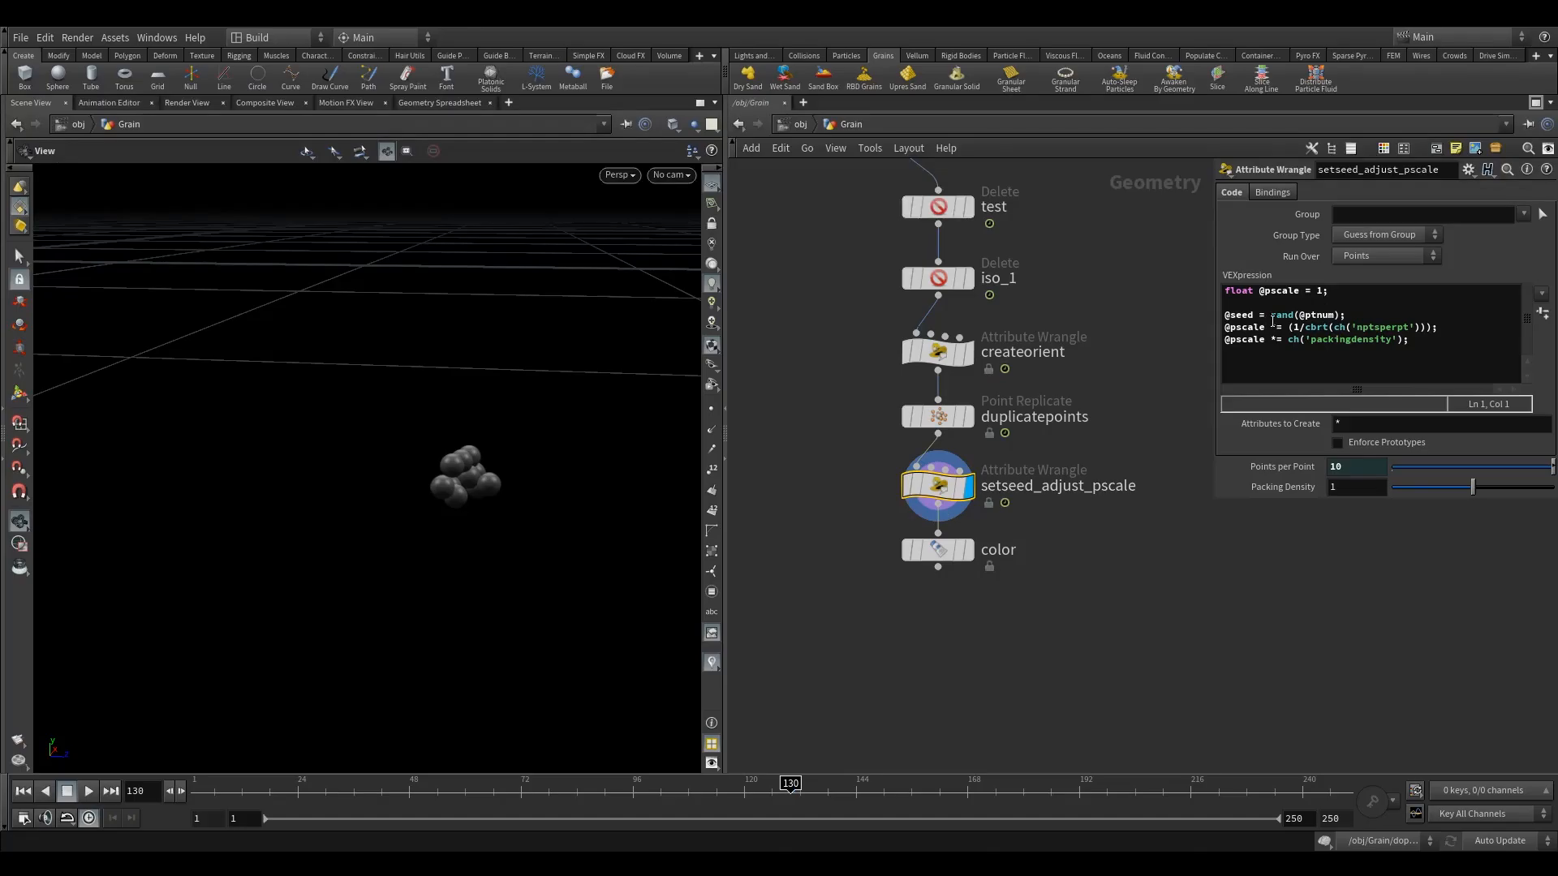
drag(1230, 316, 1280, 323)
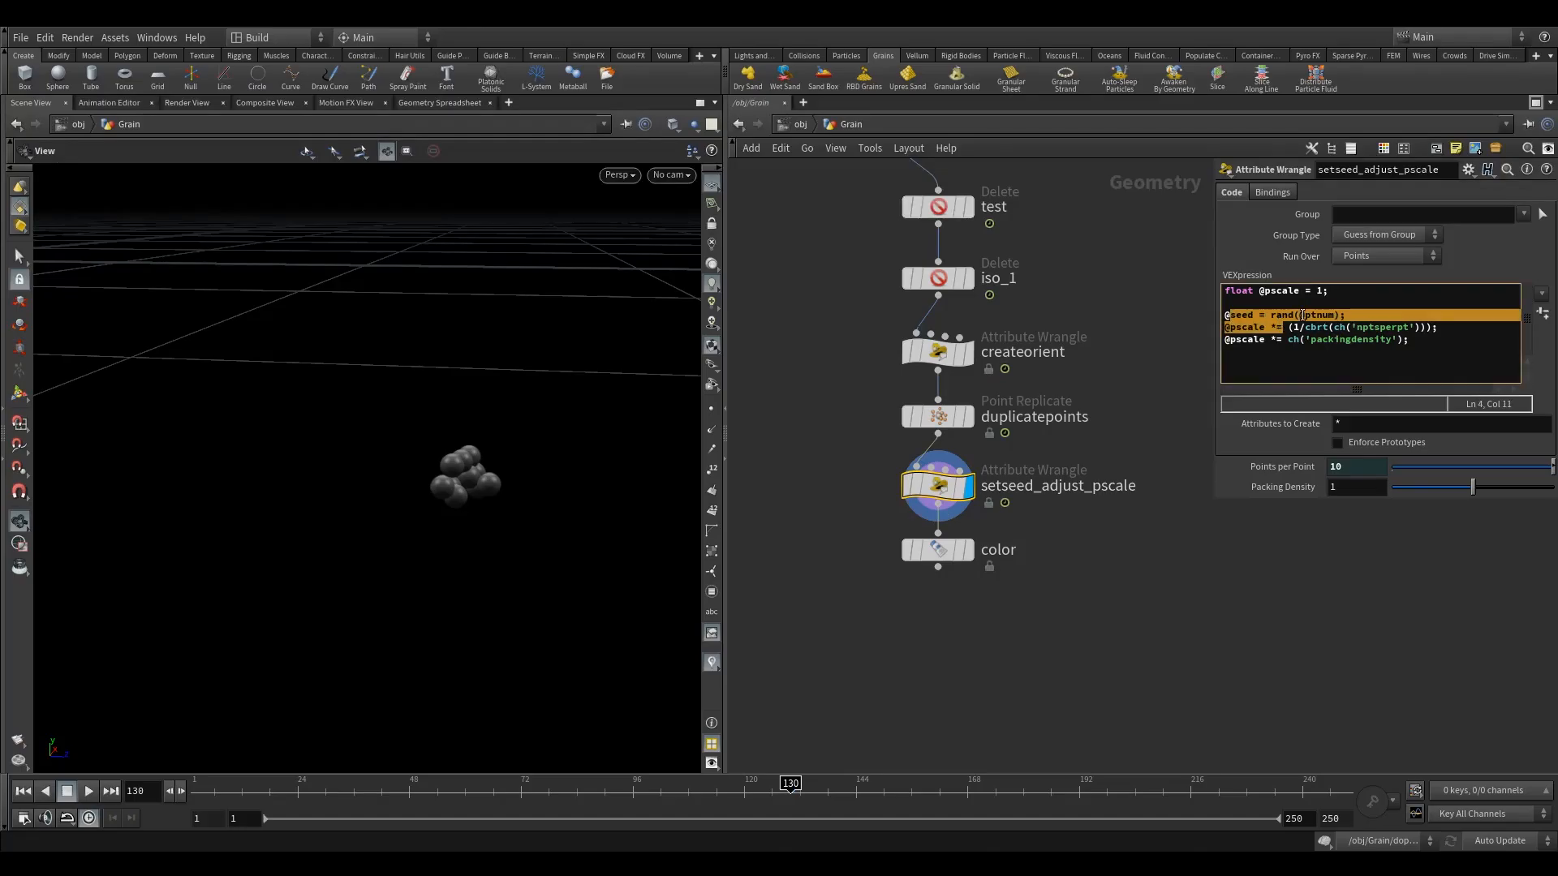
click(1302, 315)
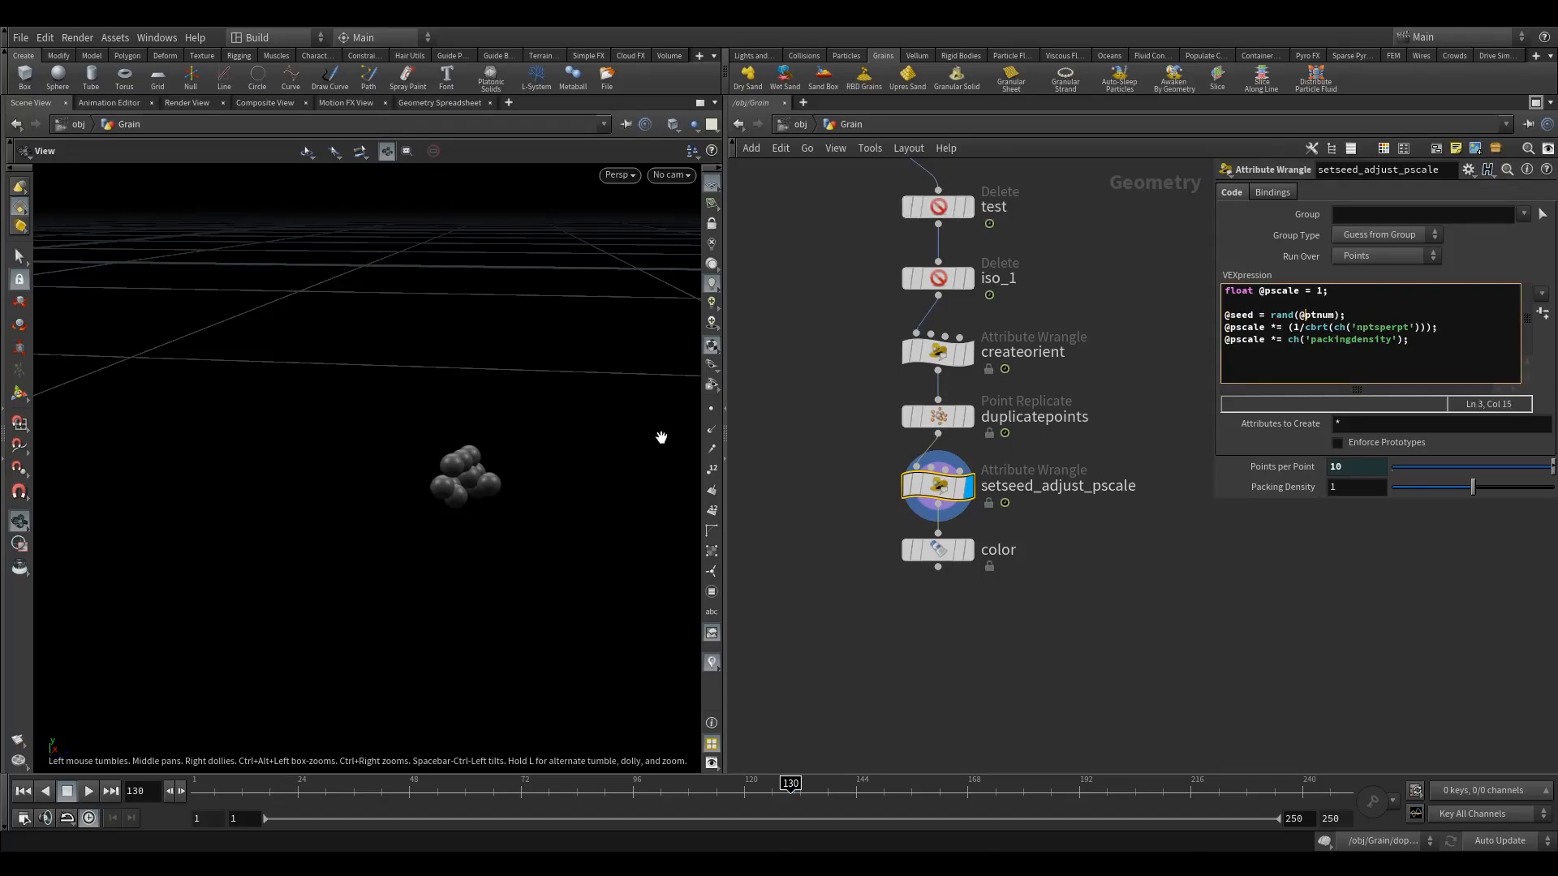
drag(1253, 341, 1349, 315)
click(1259, 327)
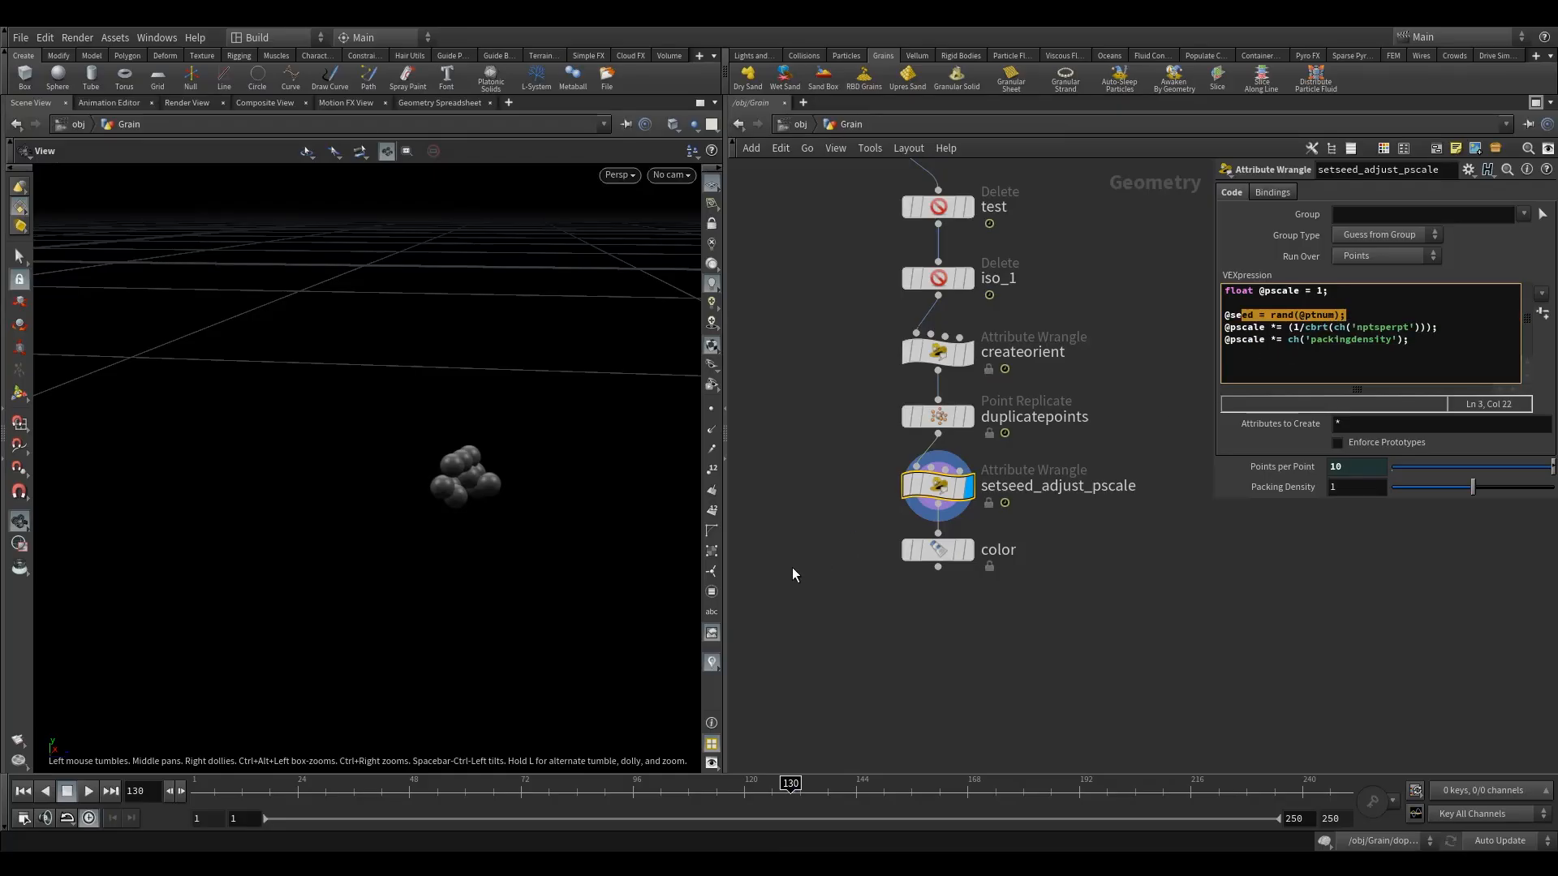
click(931, 548)
click(941, 490)
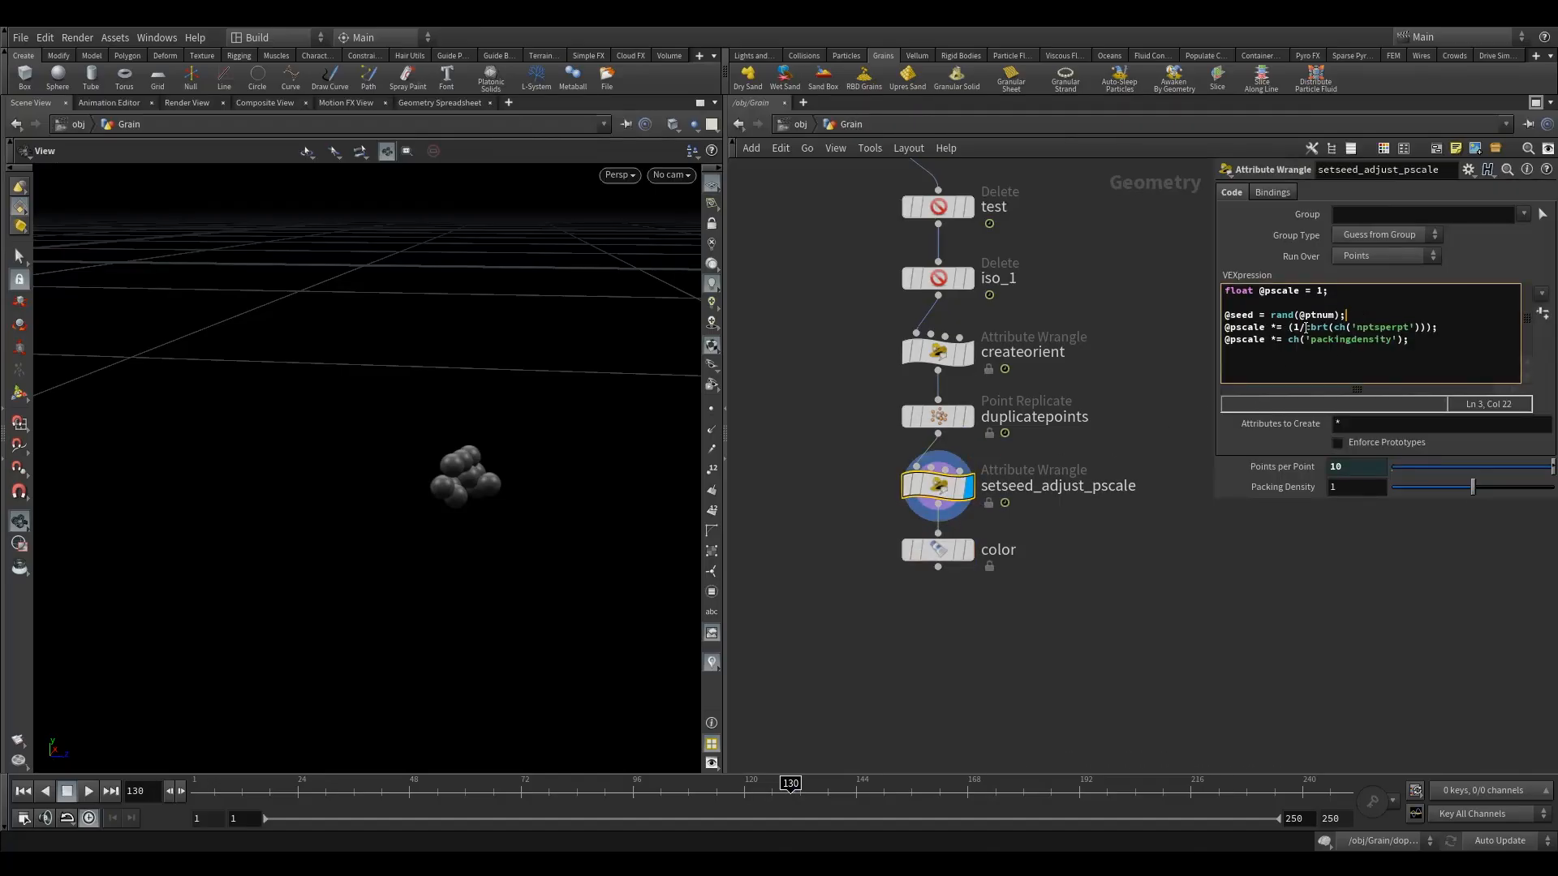
- Examine the cube-root nptsperpt term in the setseed_adjust_pscale expression alongside the point count of duplicatepoints and the grain cluster
drag(1309, 328, 1338, 329)
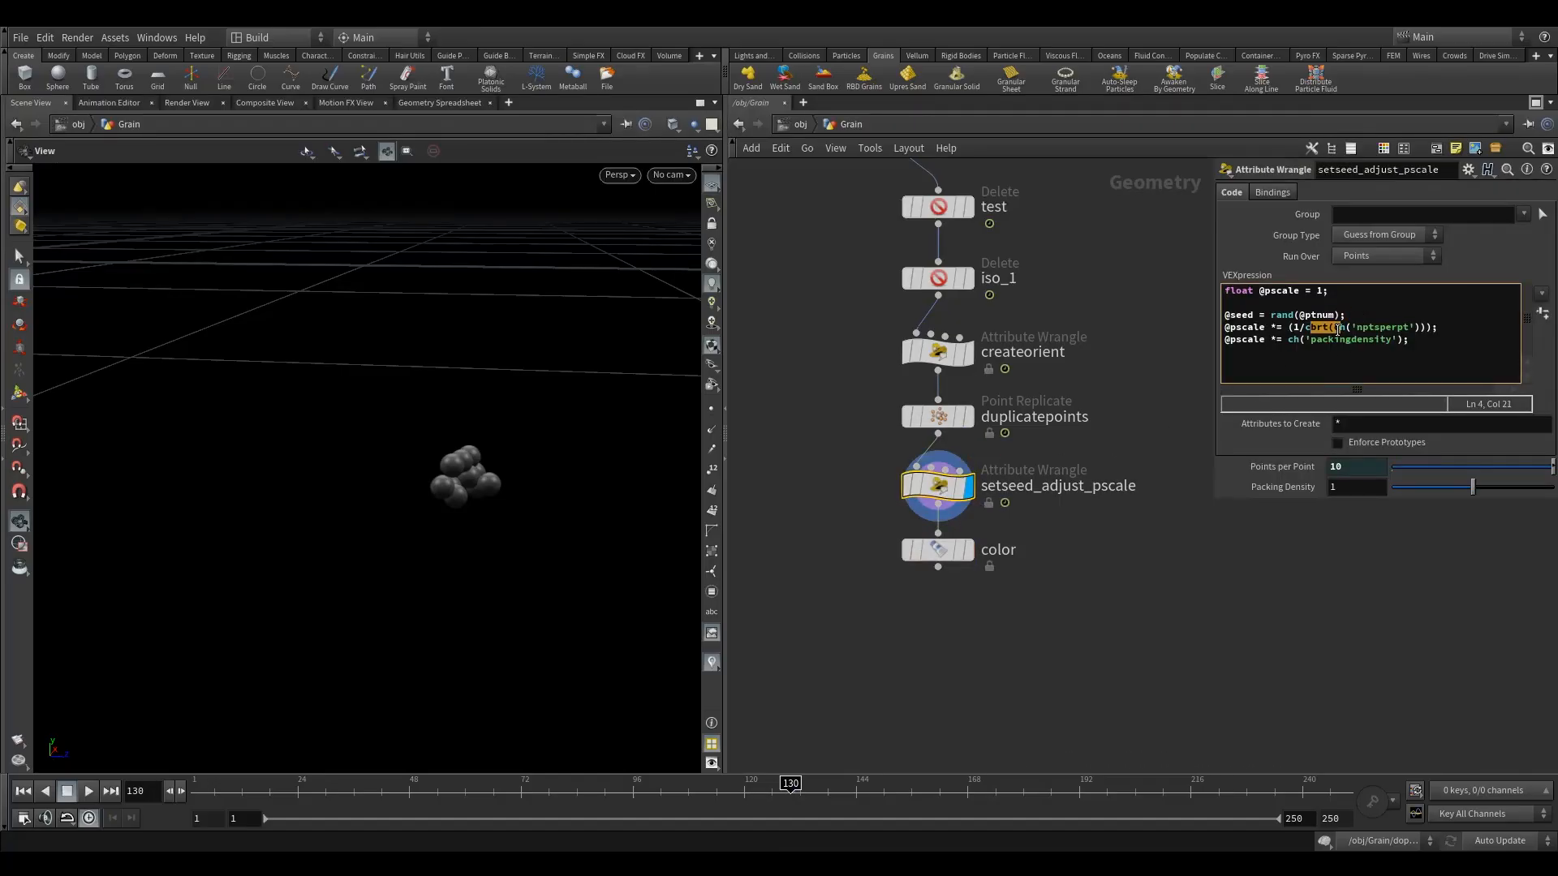
click(1396, 328)
drag(1331, 329, 1392, 328)
click(938, 416)
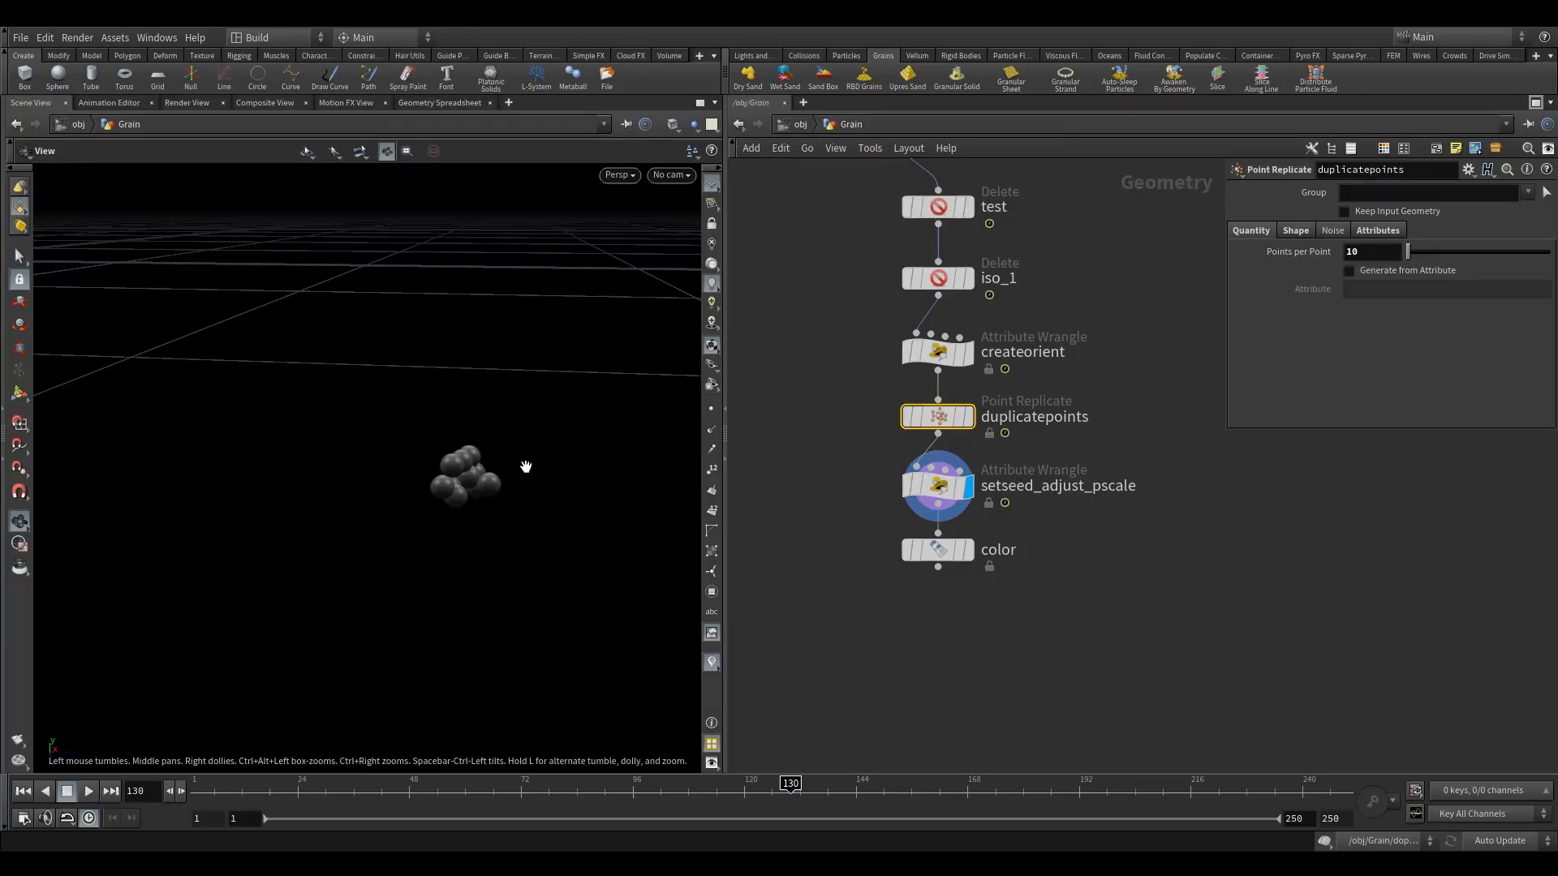
drag(526, 468, 493, 491)
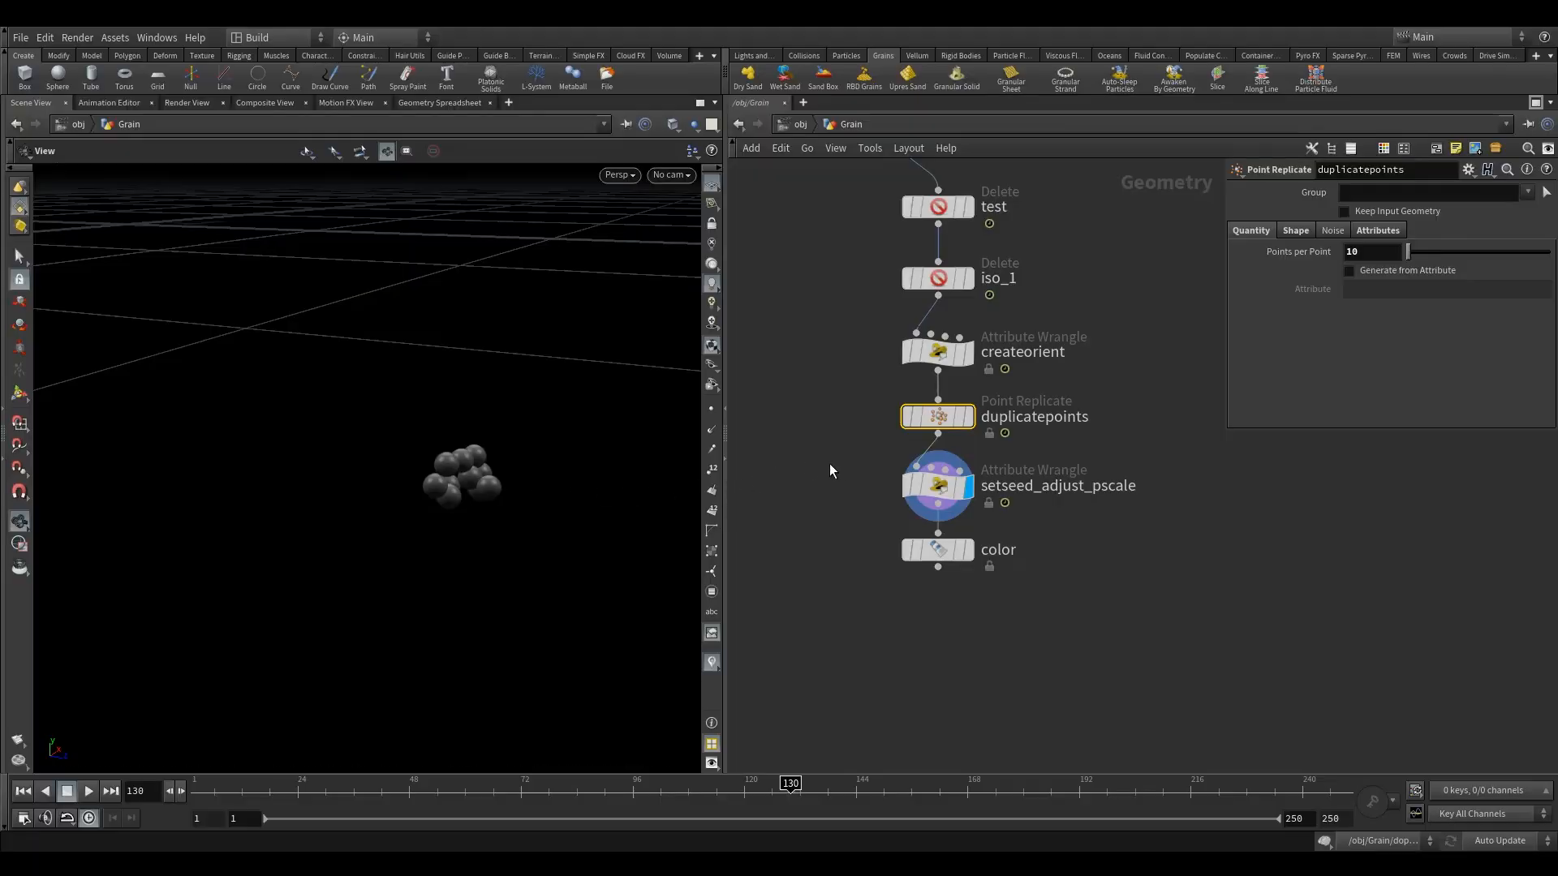
click(922, 485)
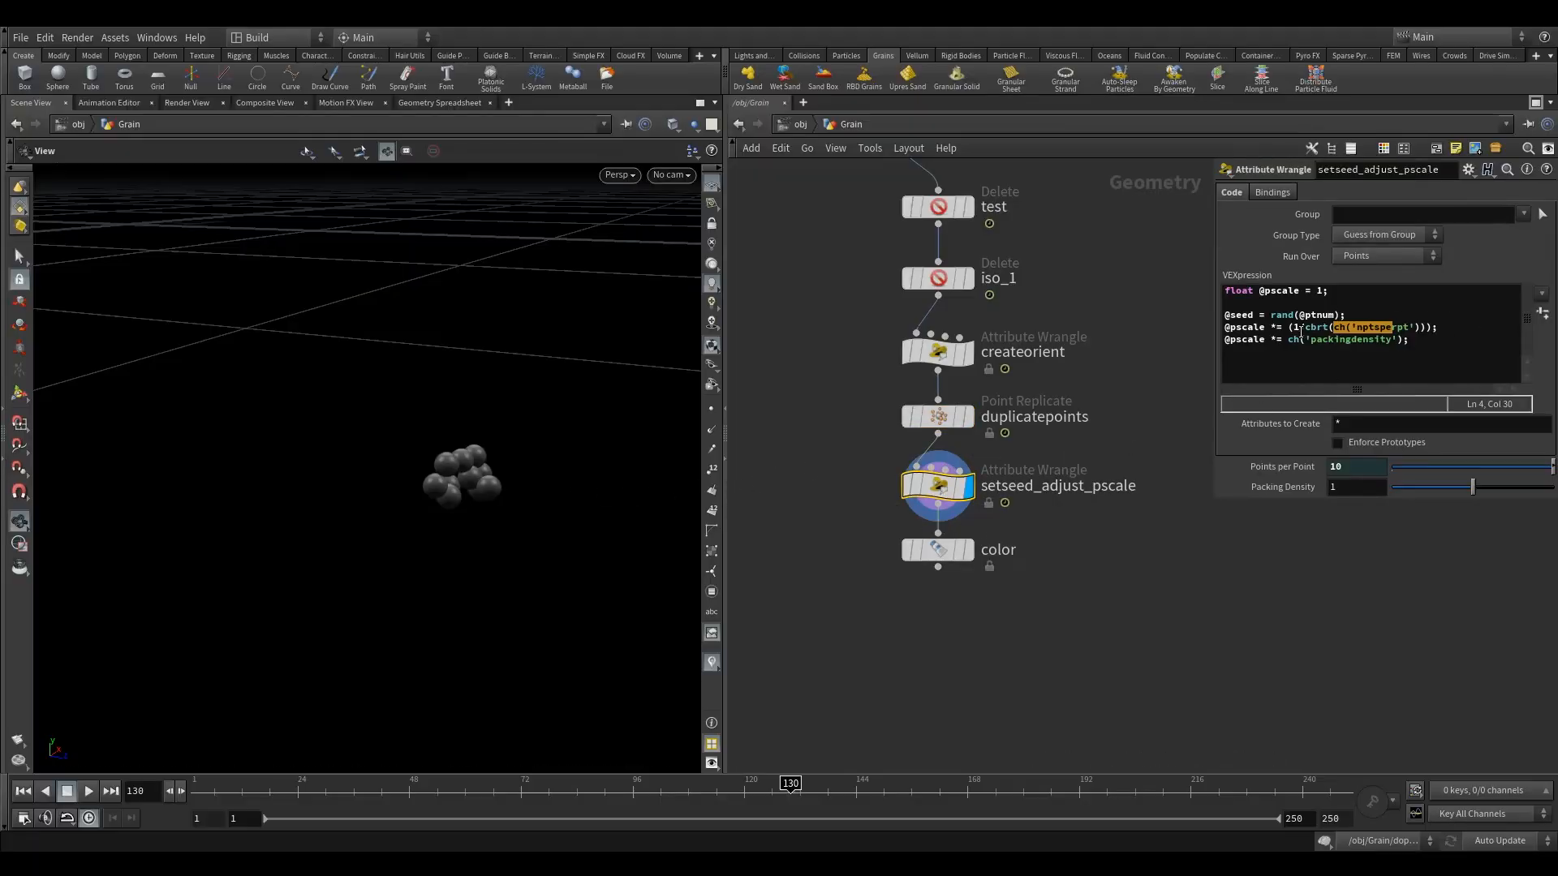
drag(1303, 327, 1324, 339)
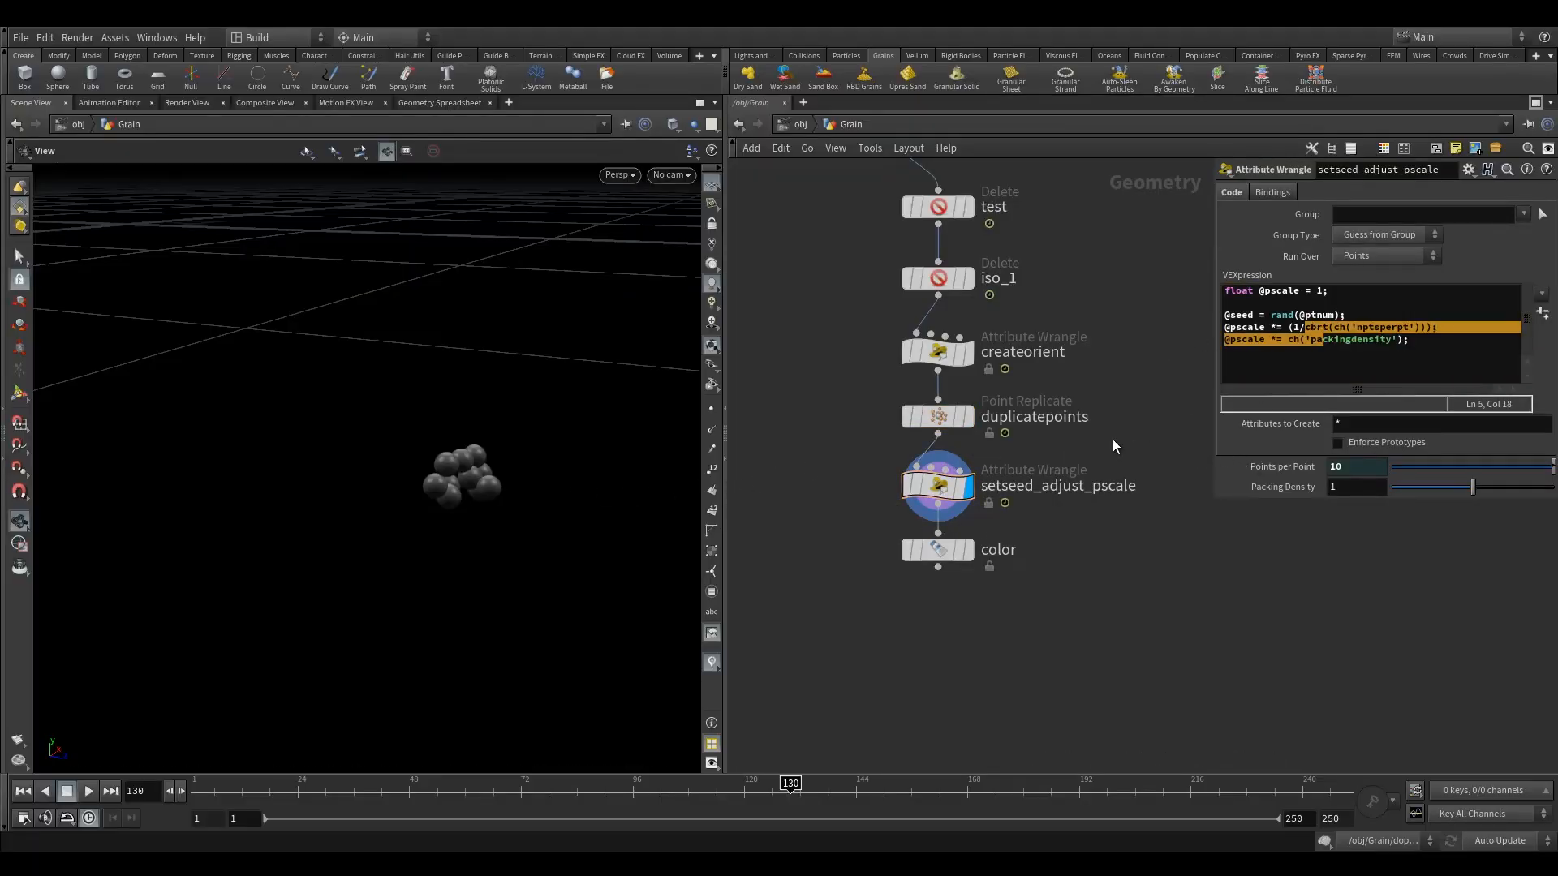
- Try a higher Points per Point on duplicatepoints, restore it to 10, and set it to 3
key(Up)
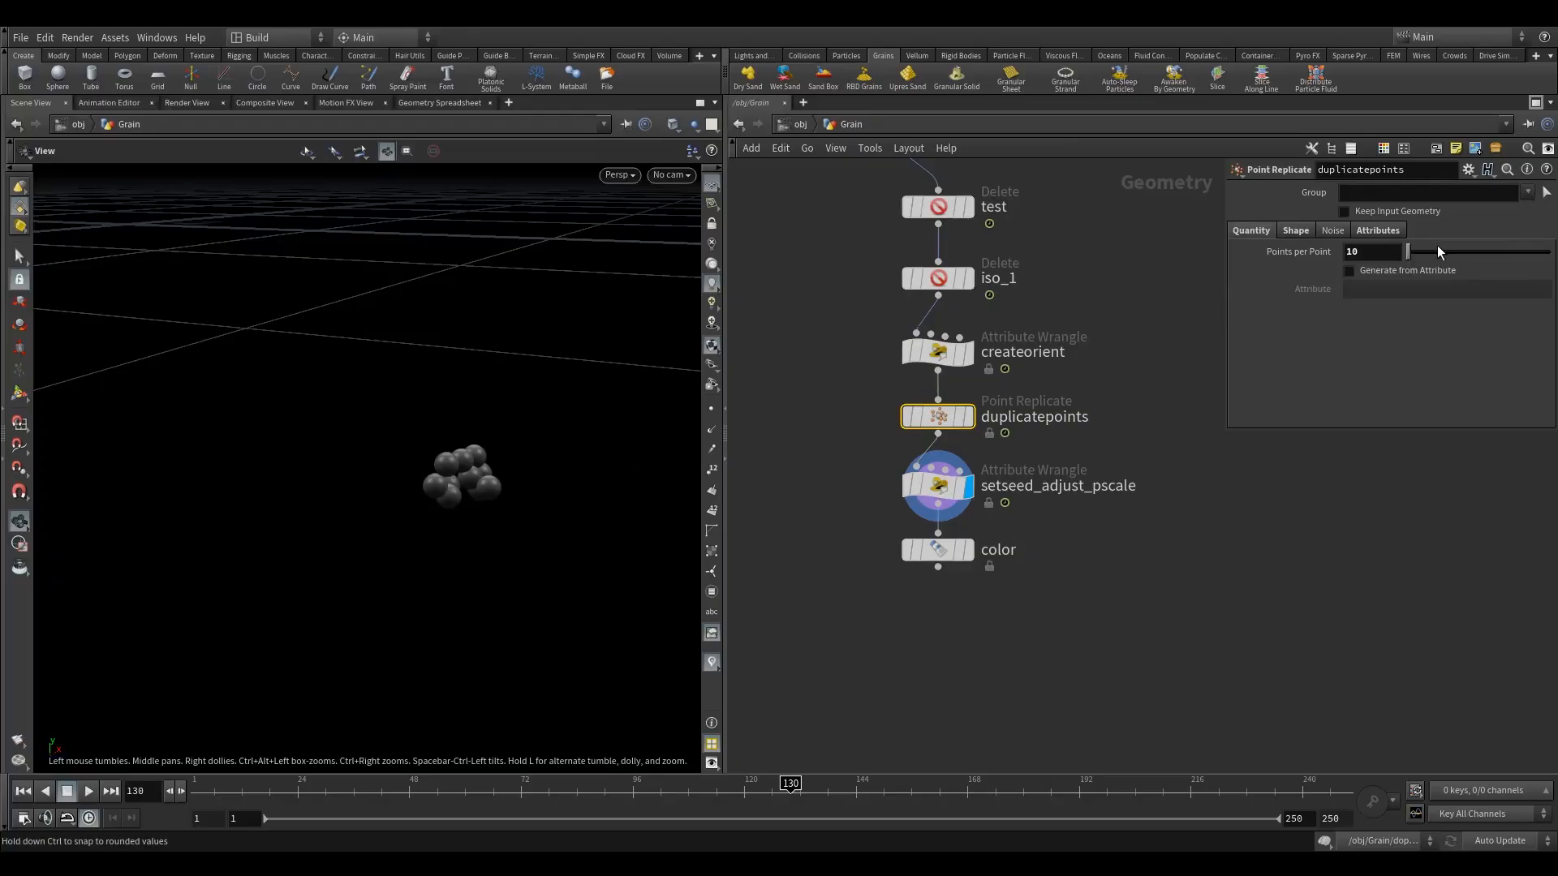
mouse_move(1409, 260)
mouse_down()
mouse_move(1478, 274)
mouse_move(1410, 278)
mouse_up()
click(1371, 252)
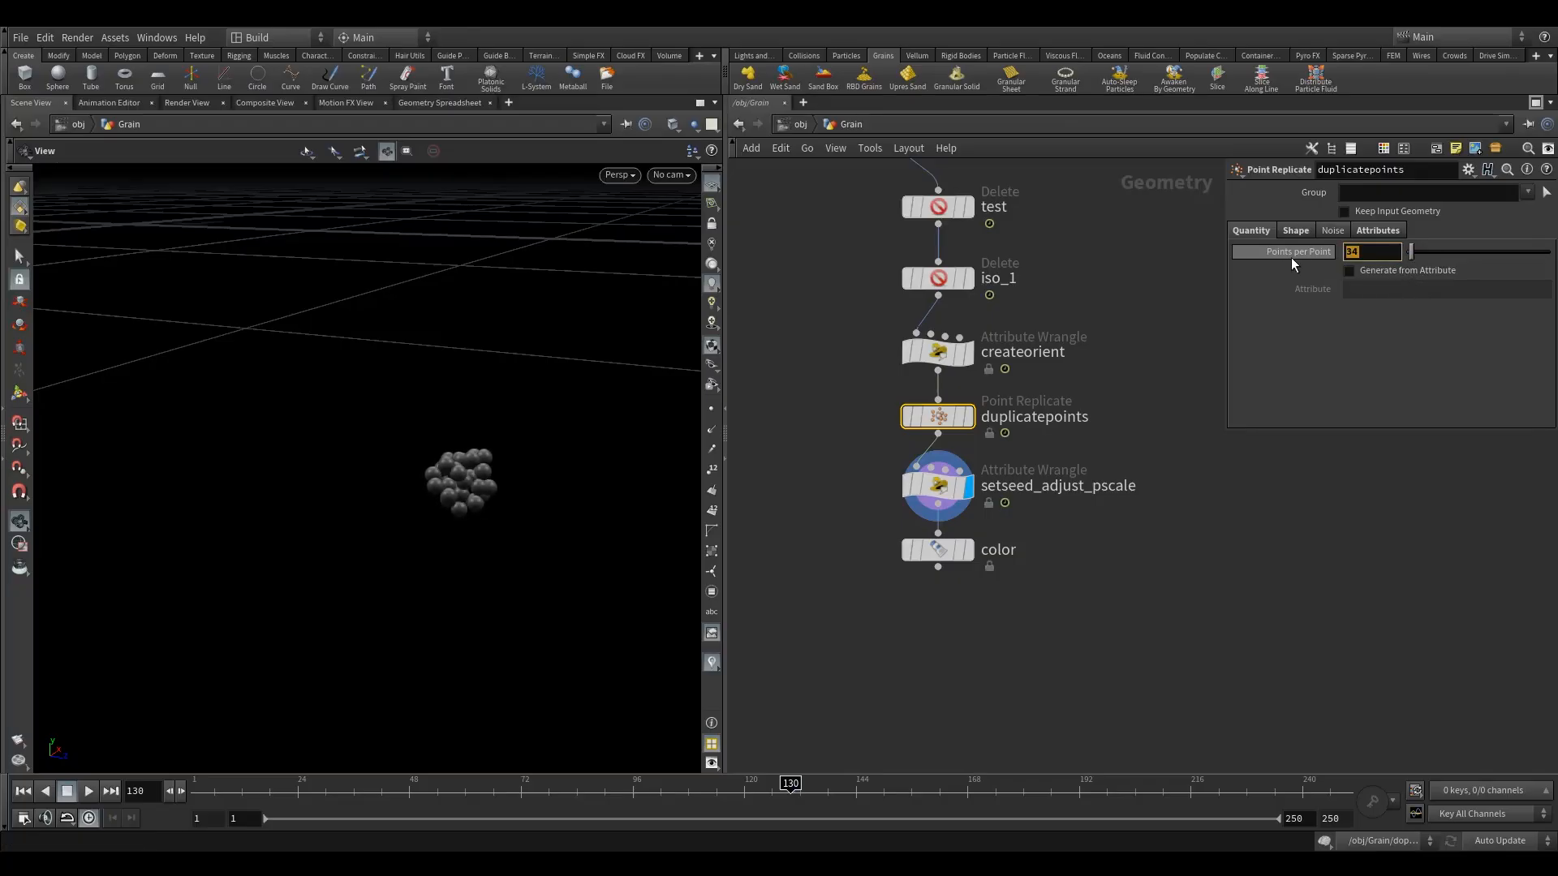
text(10)
key(Return)
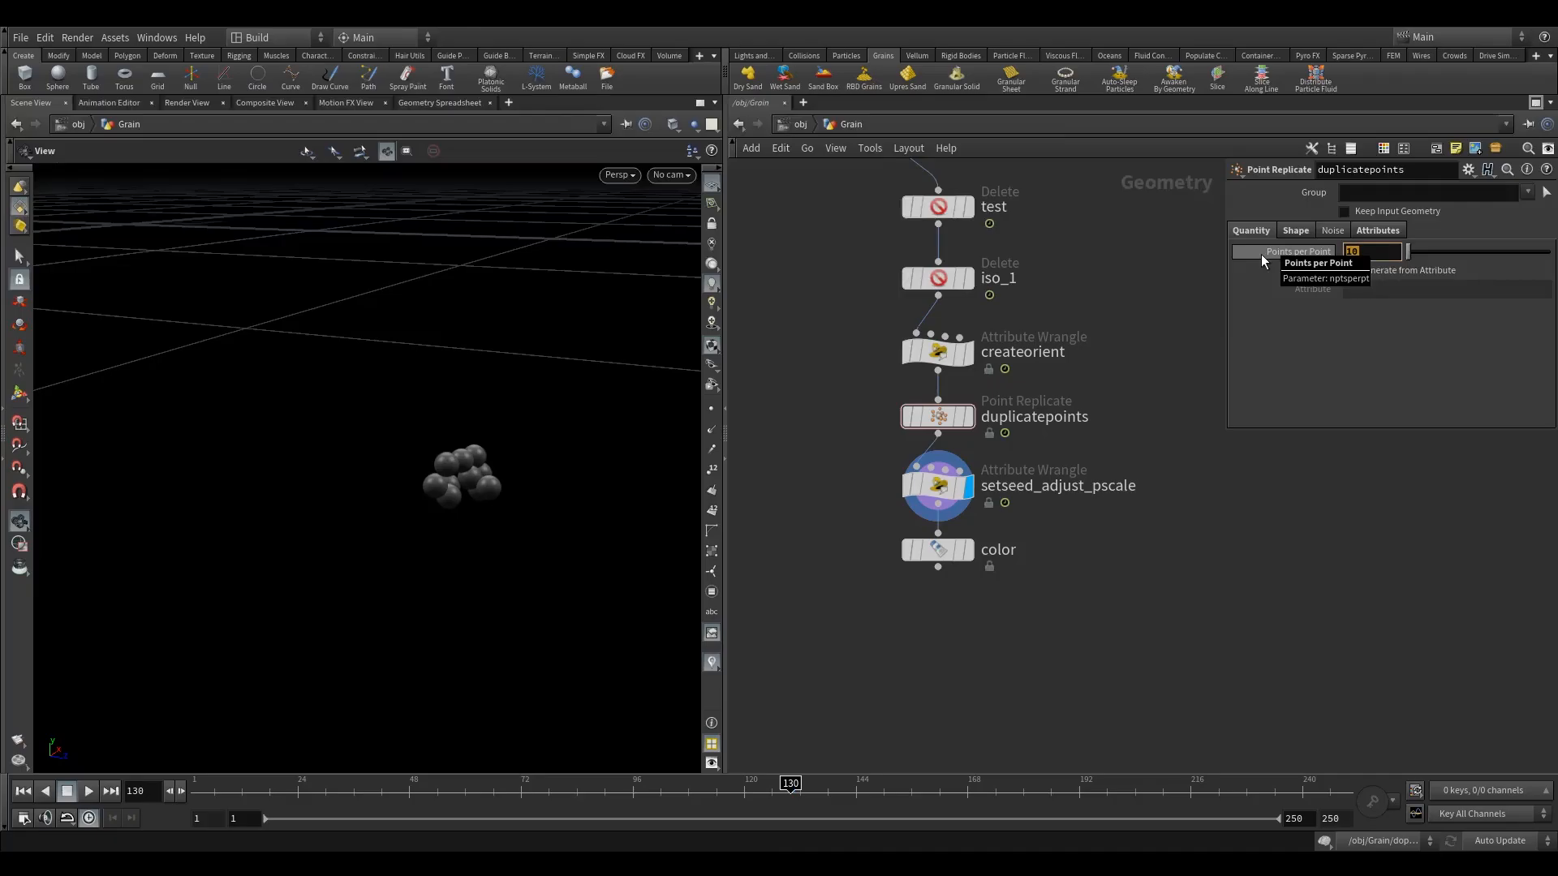
text(3)
key(Return)
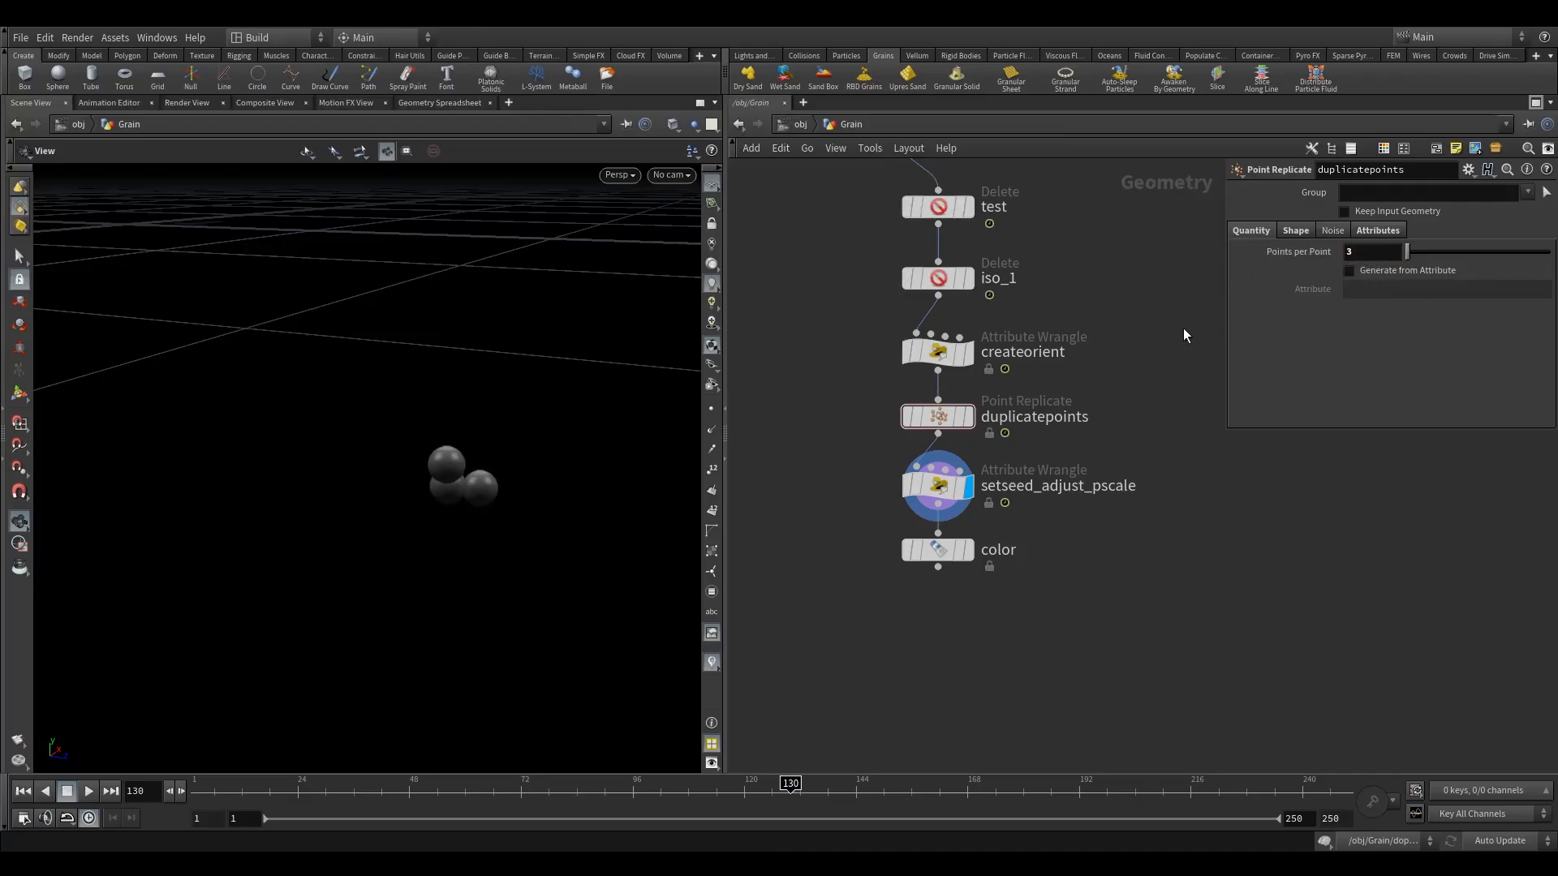
- Try a Packing Density of 0.95 on setseed_adjust_pscale and examine the packingdensity line in its VEX expression
click(937, 485)
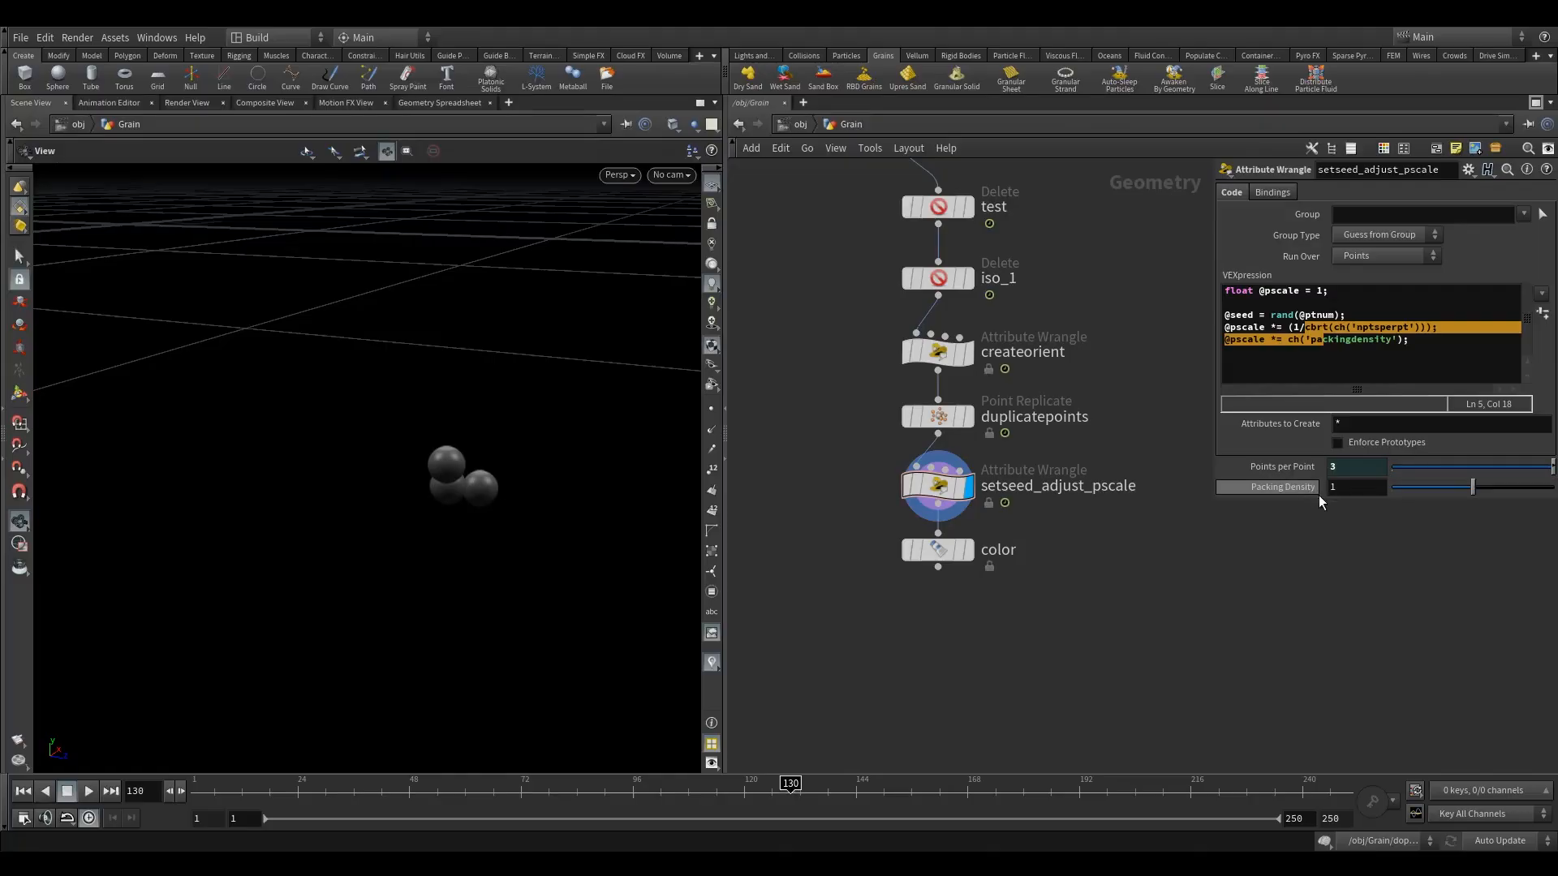
mouse_move(1474, 494)
mouse_down()
mouse_move(1434, 494)
mouse_move(1509, 494)
mouse_move(1439, 498)
mouse_move(1483, 496)
mouse_move(1468, 497)
mouse_up()
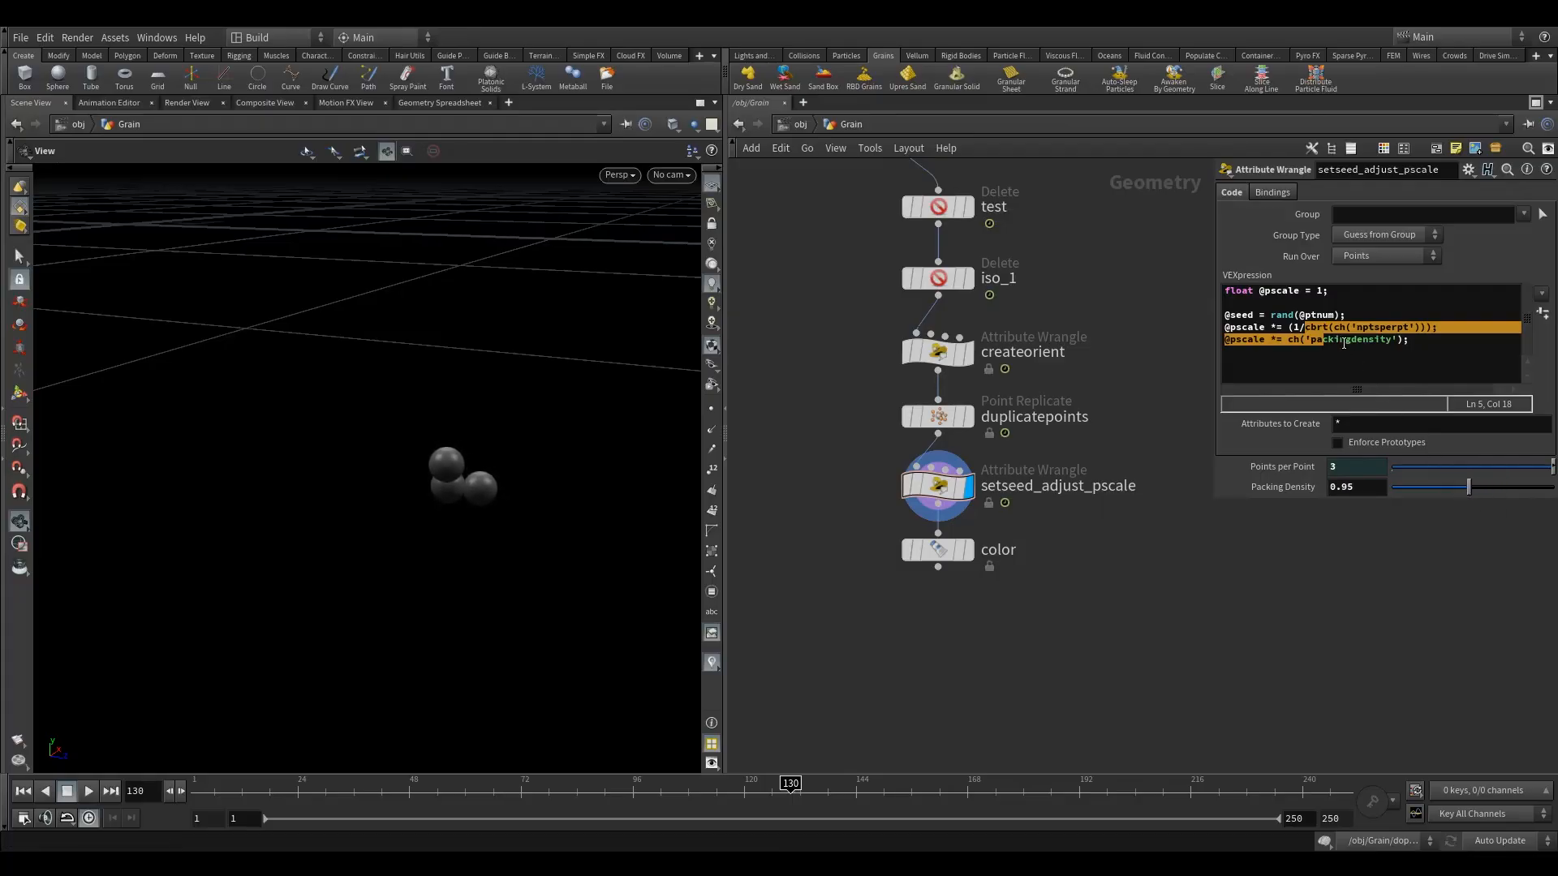
click(1346, 351)
key(Right)
key(Right)
key(Right)
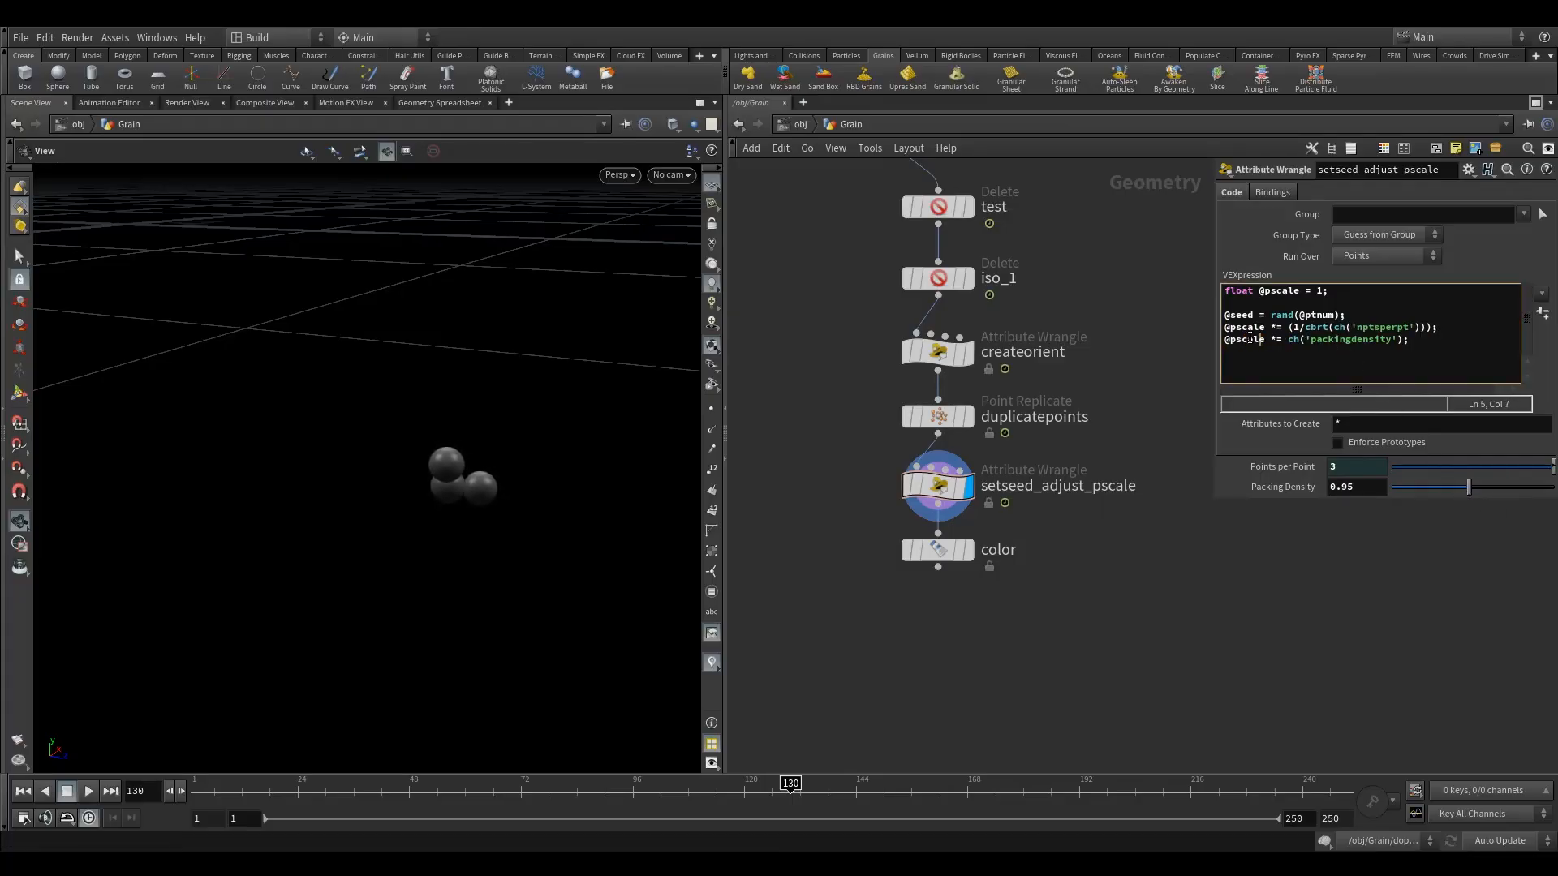
- Try a Packing Density of 1.24, inspect the grains, and revert the parameter to its default
mouse_move(1470, 494)
mouse_down()
mouse_move(1429, 503)
mouse_move(1492, 500)
mouse_up()
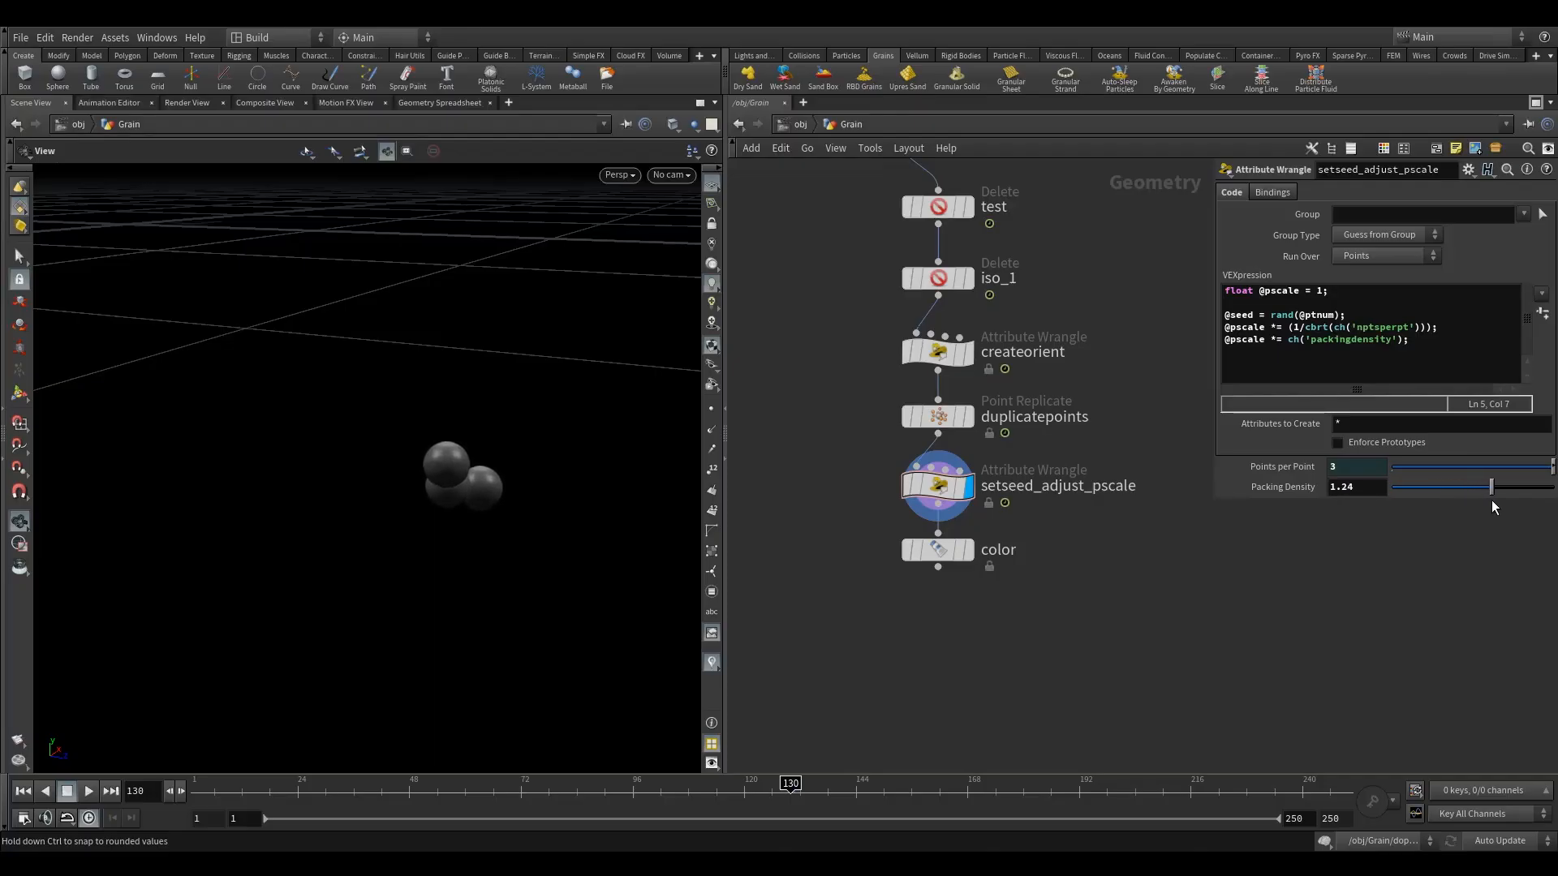
drag(451, 482, 399, 365)
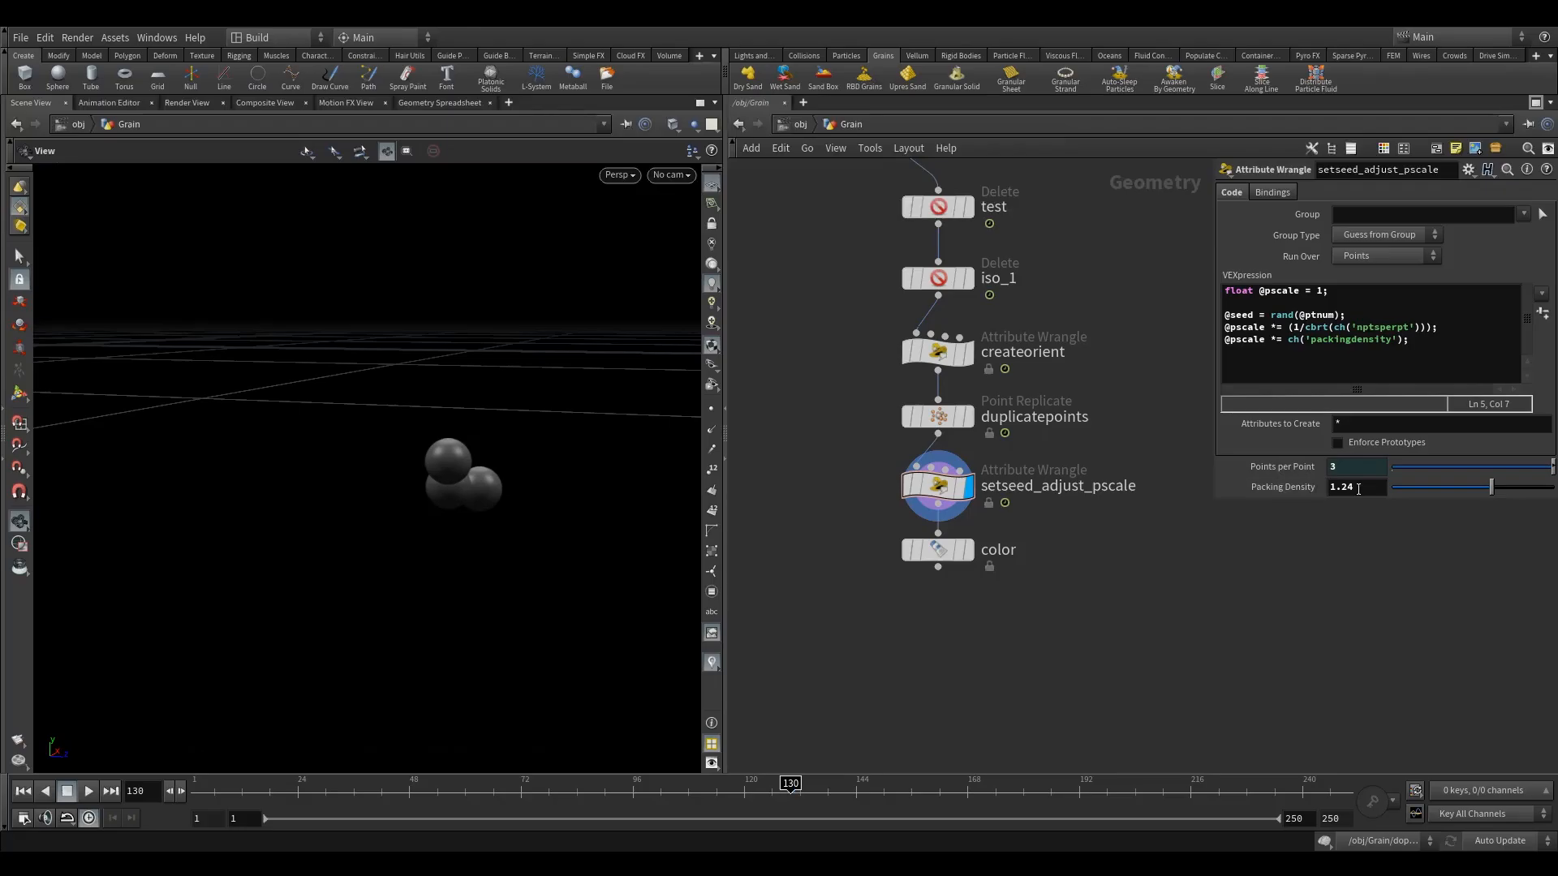
right_click(1260, 480)
click(1298, 481)
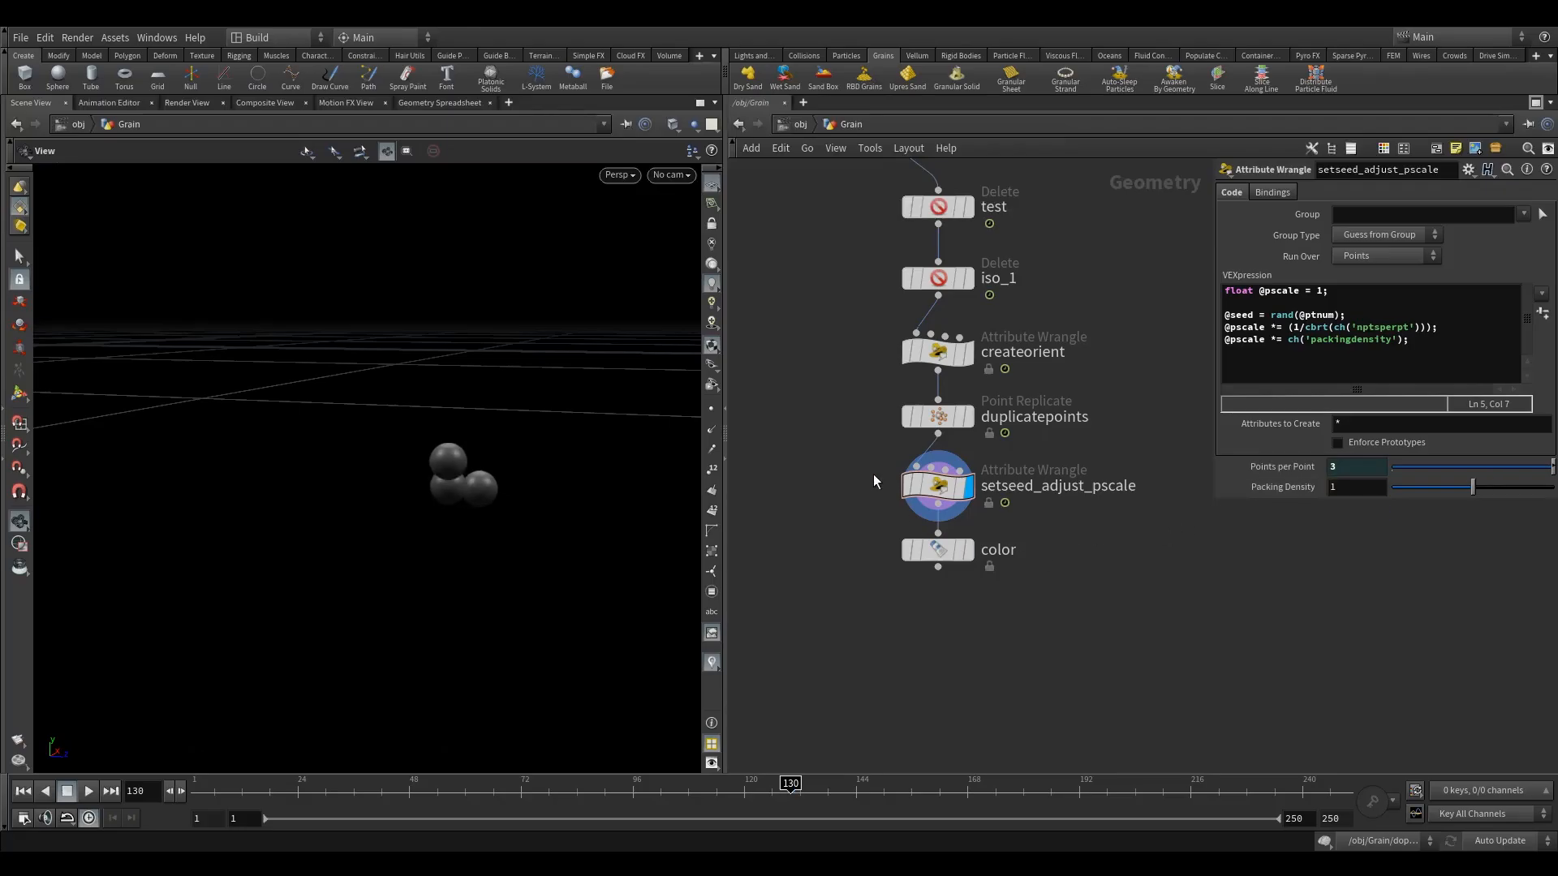
- Rearrange the network so the test and iso_1 Delete nodes sit offset above the createorient-to-color chain
middle_drag(837, 443, 835, 551)
drag(861, 280, 985, 410)
drag(837, 445, 990, 675)
drag(941, 463, 841, 533)
middle_drag(884, 383, 964, 327)
drag(975, 253, 1077, 396)
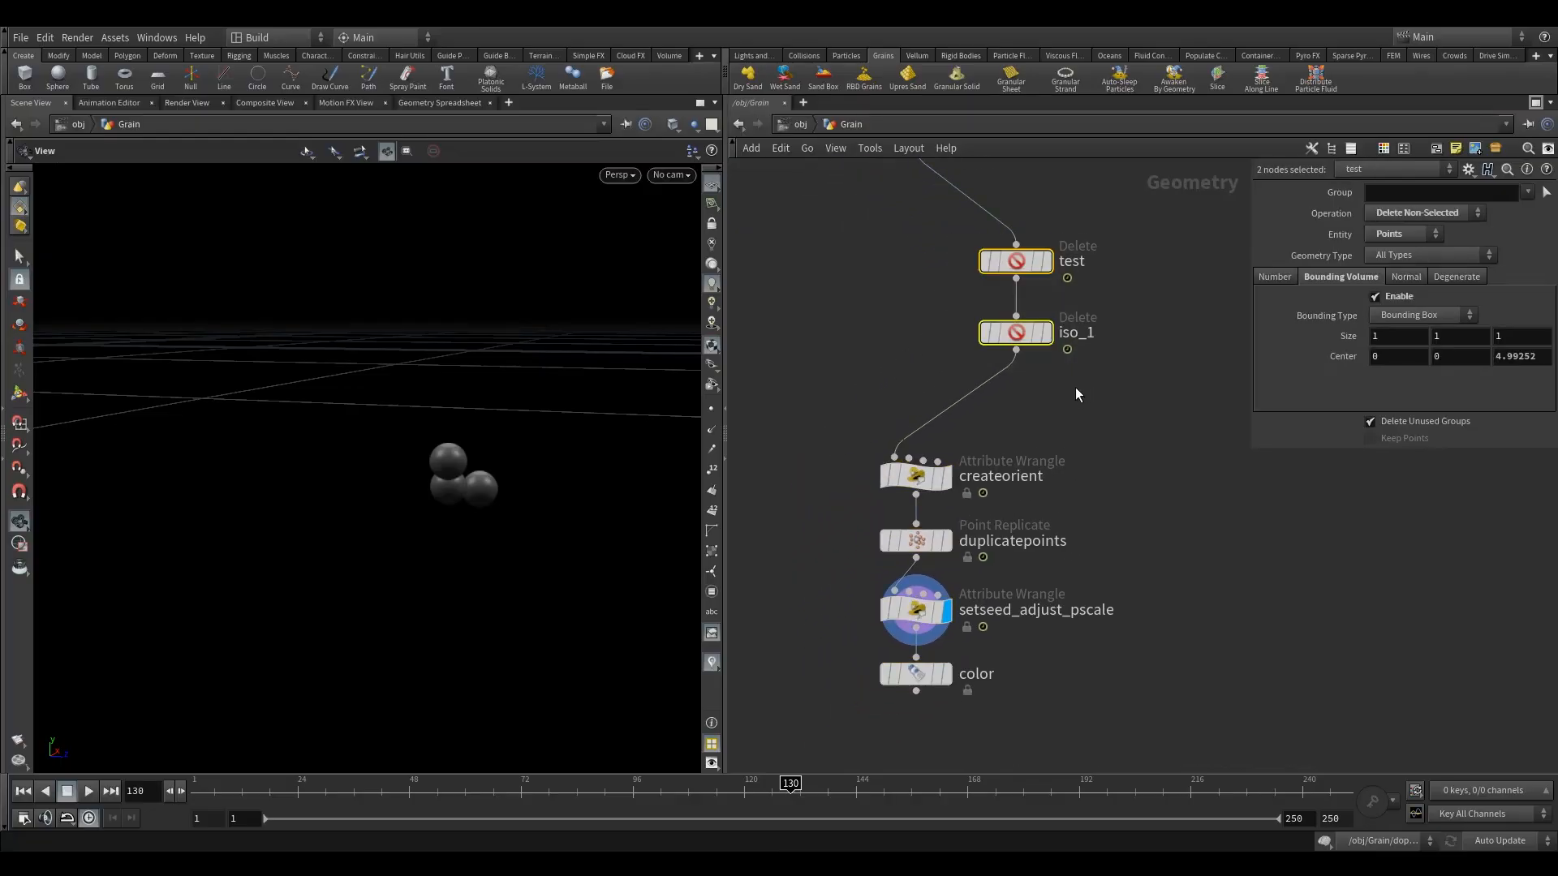
click(916, 610)
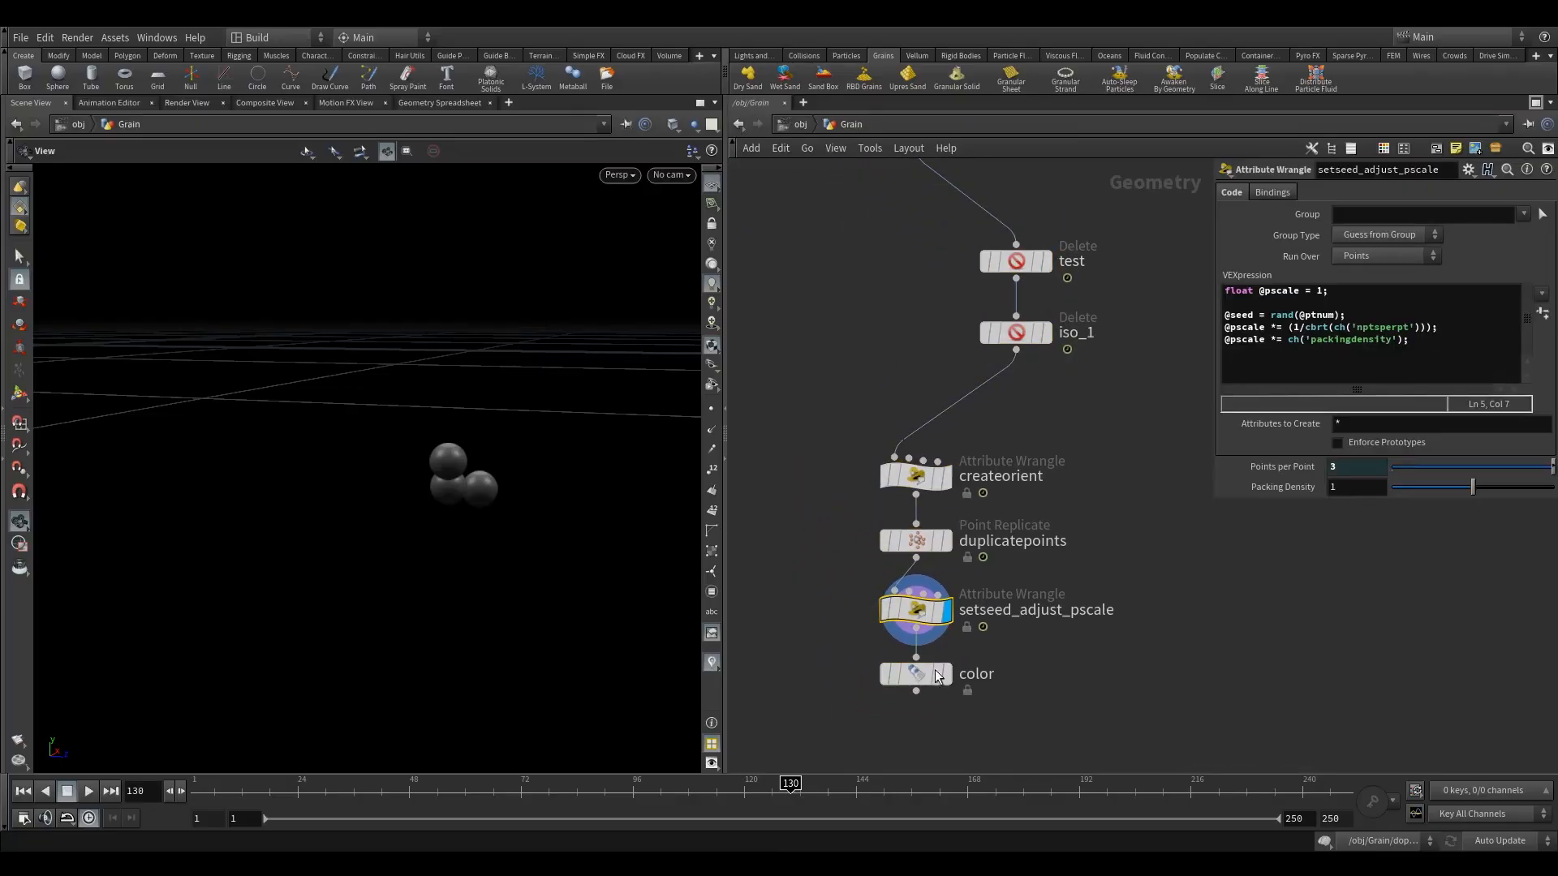
click(915, 674)
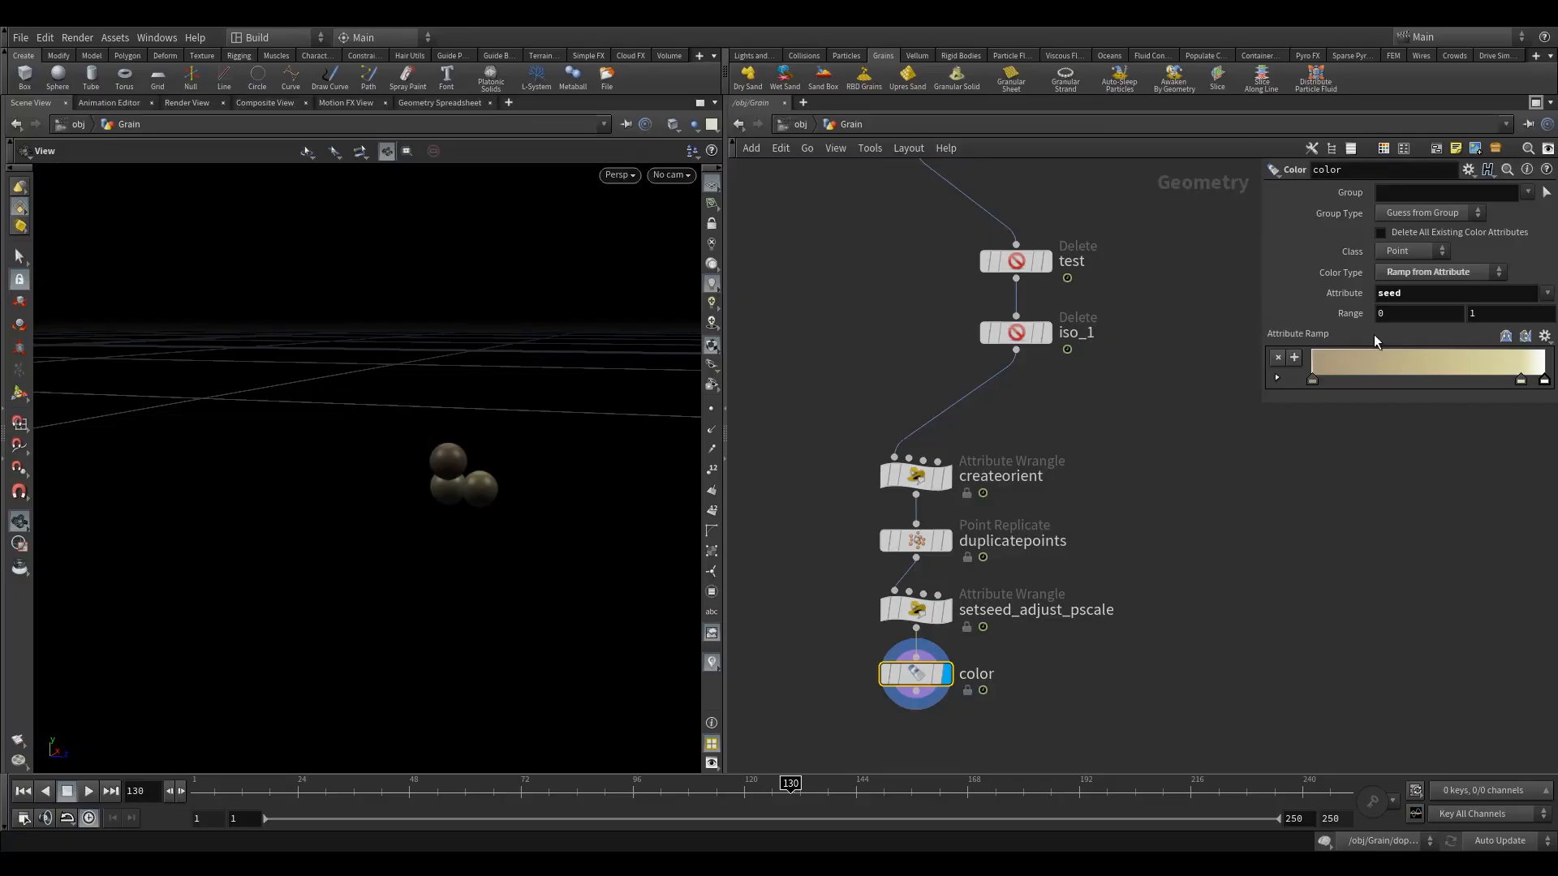
click(915, 610)
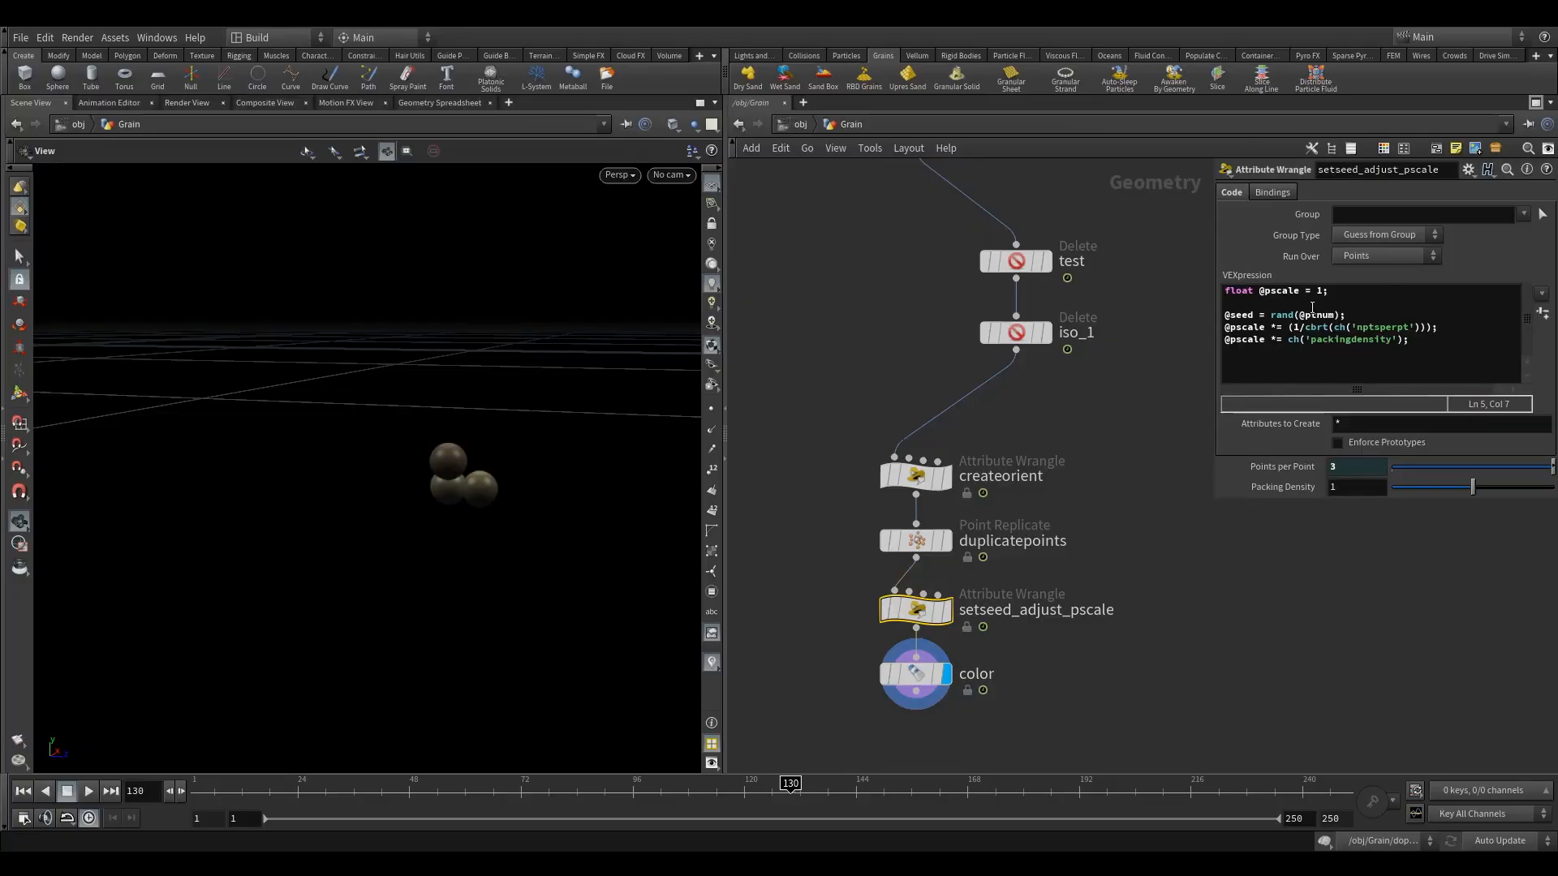
click(1350, 294)
click(1241, 316)
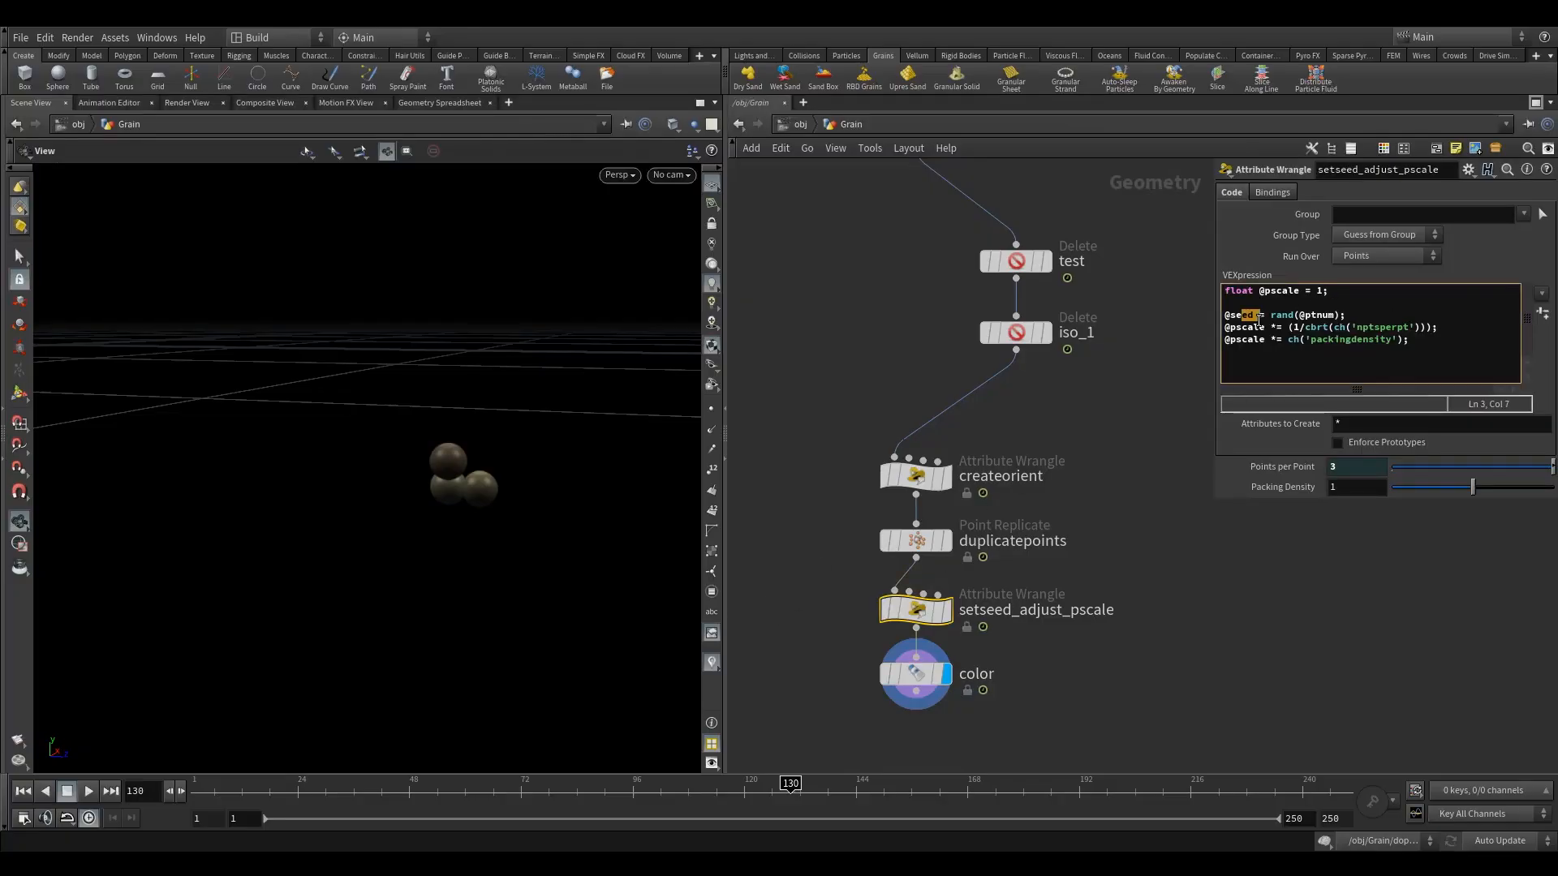
click(1293, 317)
drag(1305, 316, 1241, 316)
click(1329, 316)
- Examine the color node's seed attribute range and ramp, and space the node slightly below setseed_adjust_pscale
click(933, 672)
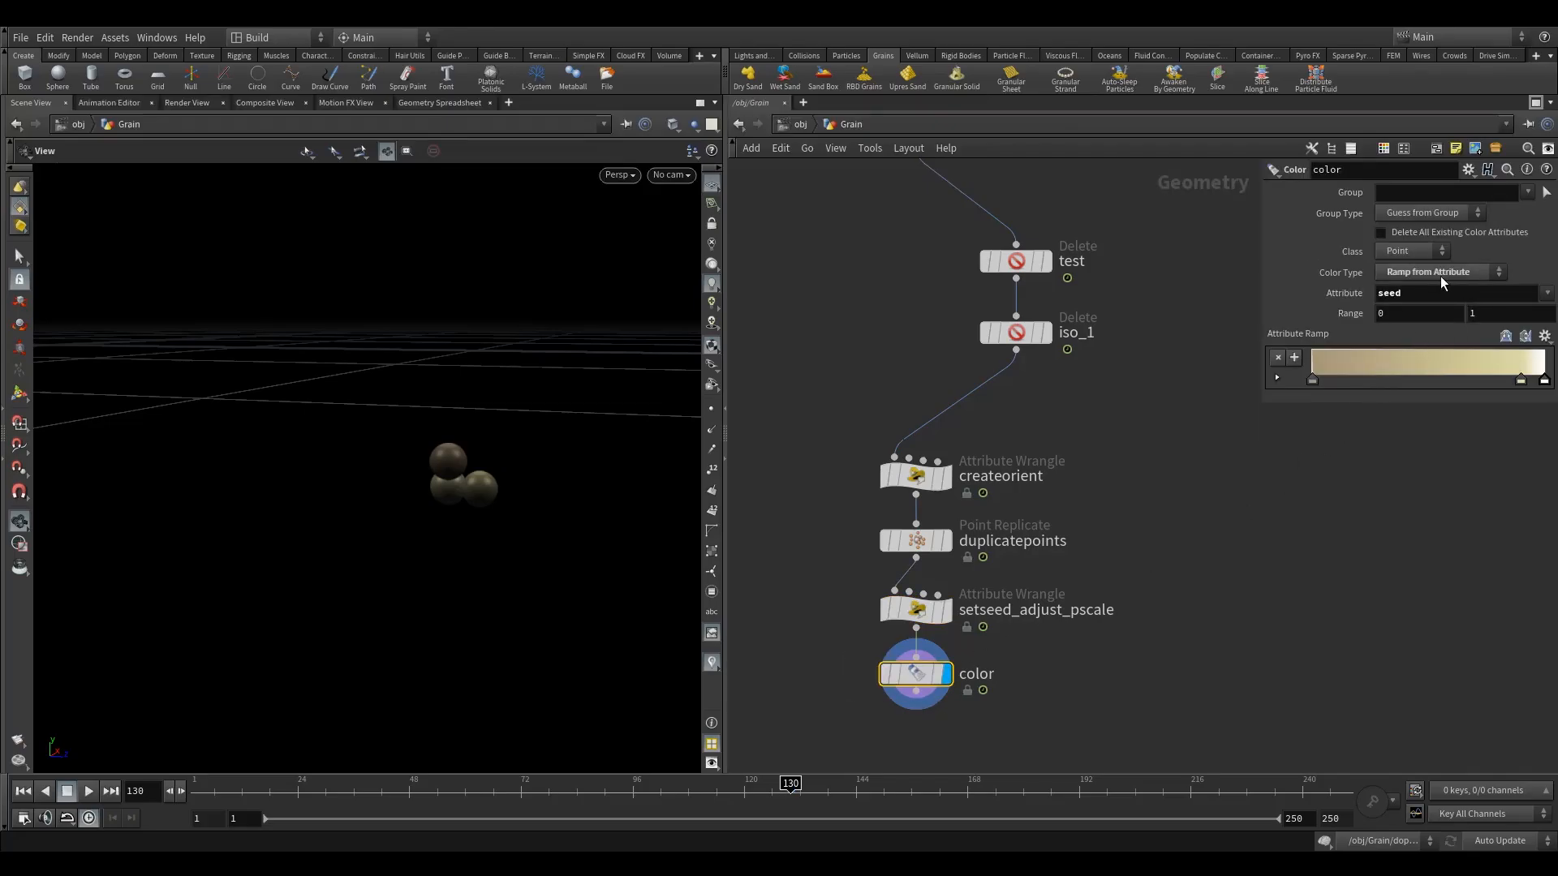
click(1407, 315)
key(Tab)
click(1545, 380)
drag(915, 674, 916, 701)
middle_drag(845, 621, 863, 514)
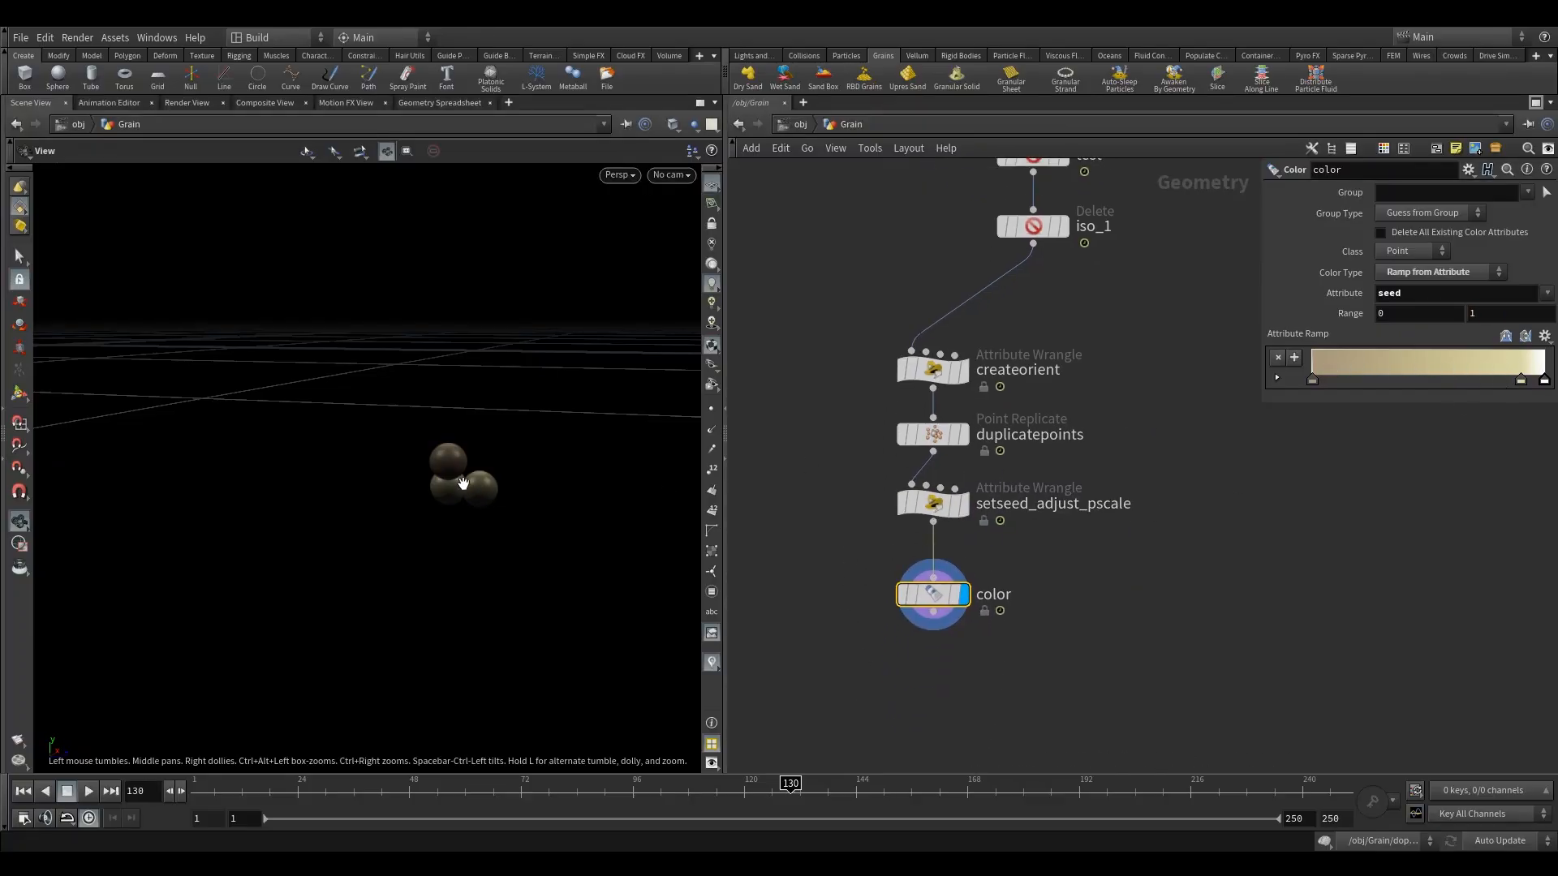
- Bypass the test and iso_1 Delete nodes to bring back the full set of upresed grains
drag(463, 483, 560, 475)
scroll(855, 424, up, 3)
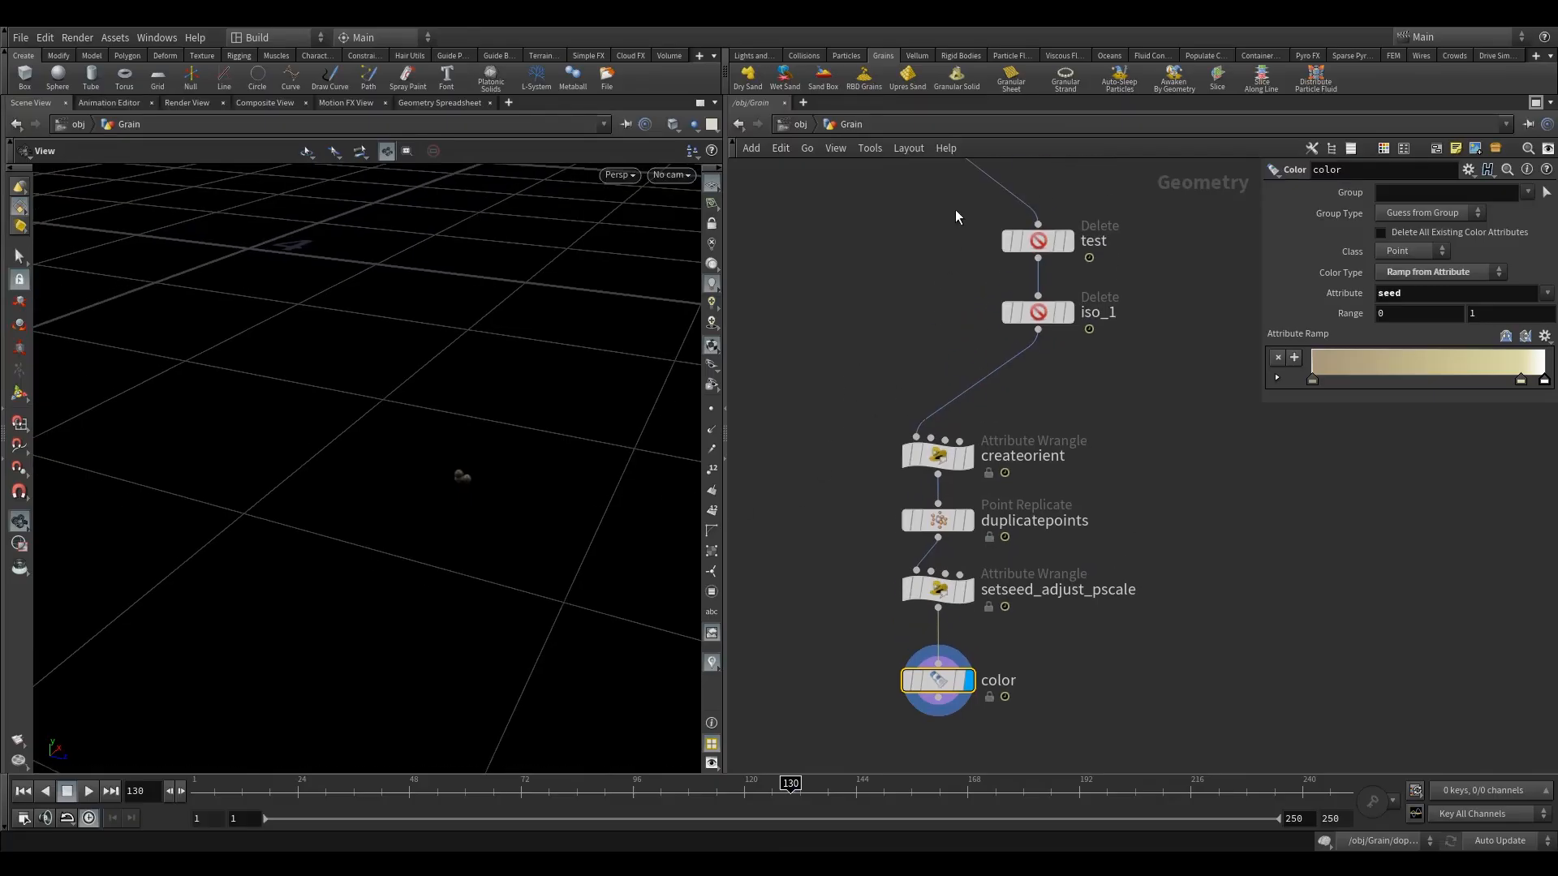
drag(956, 209, 1047, 324)
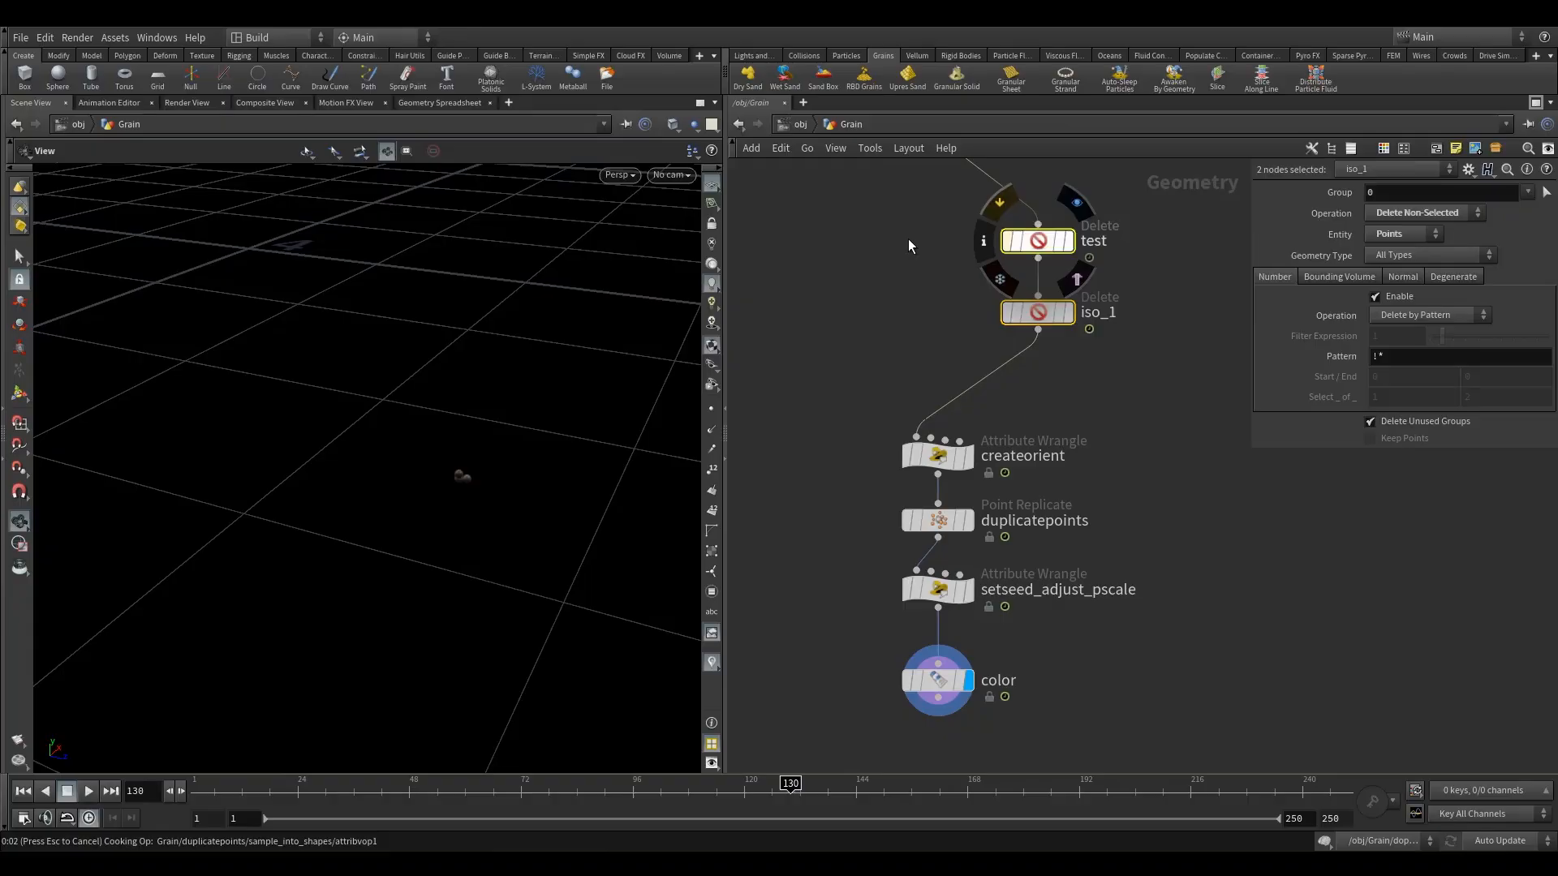
key(b)
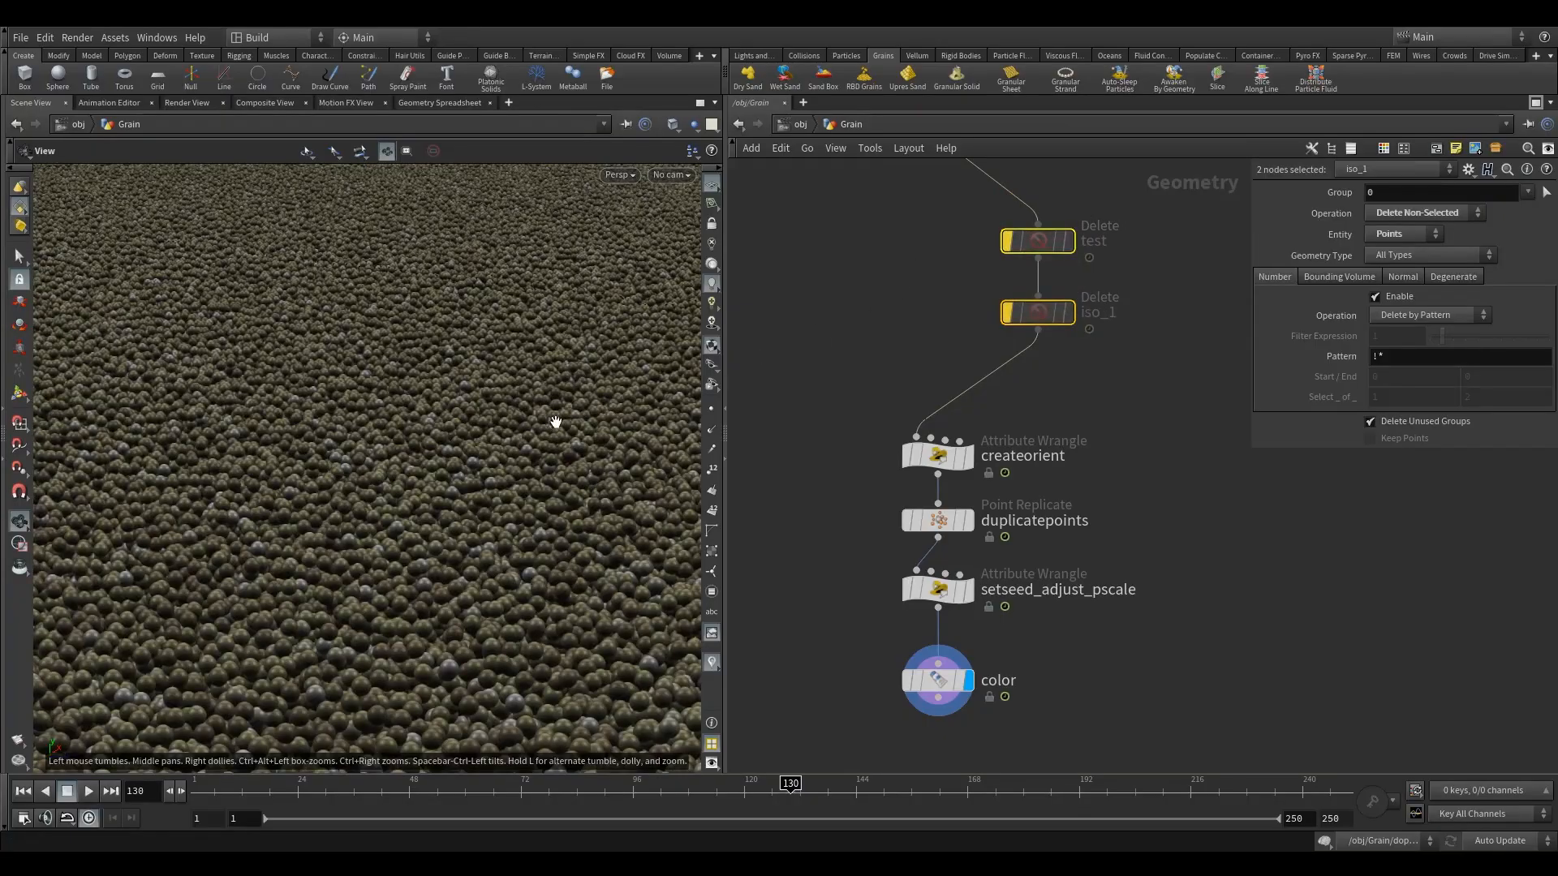
- Look through cam1, inspect the full grain patch in an enlarged viewport, and check the color node's point count
click(671, 175)
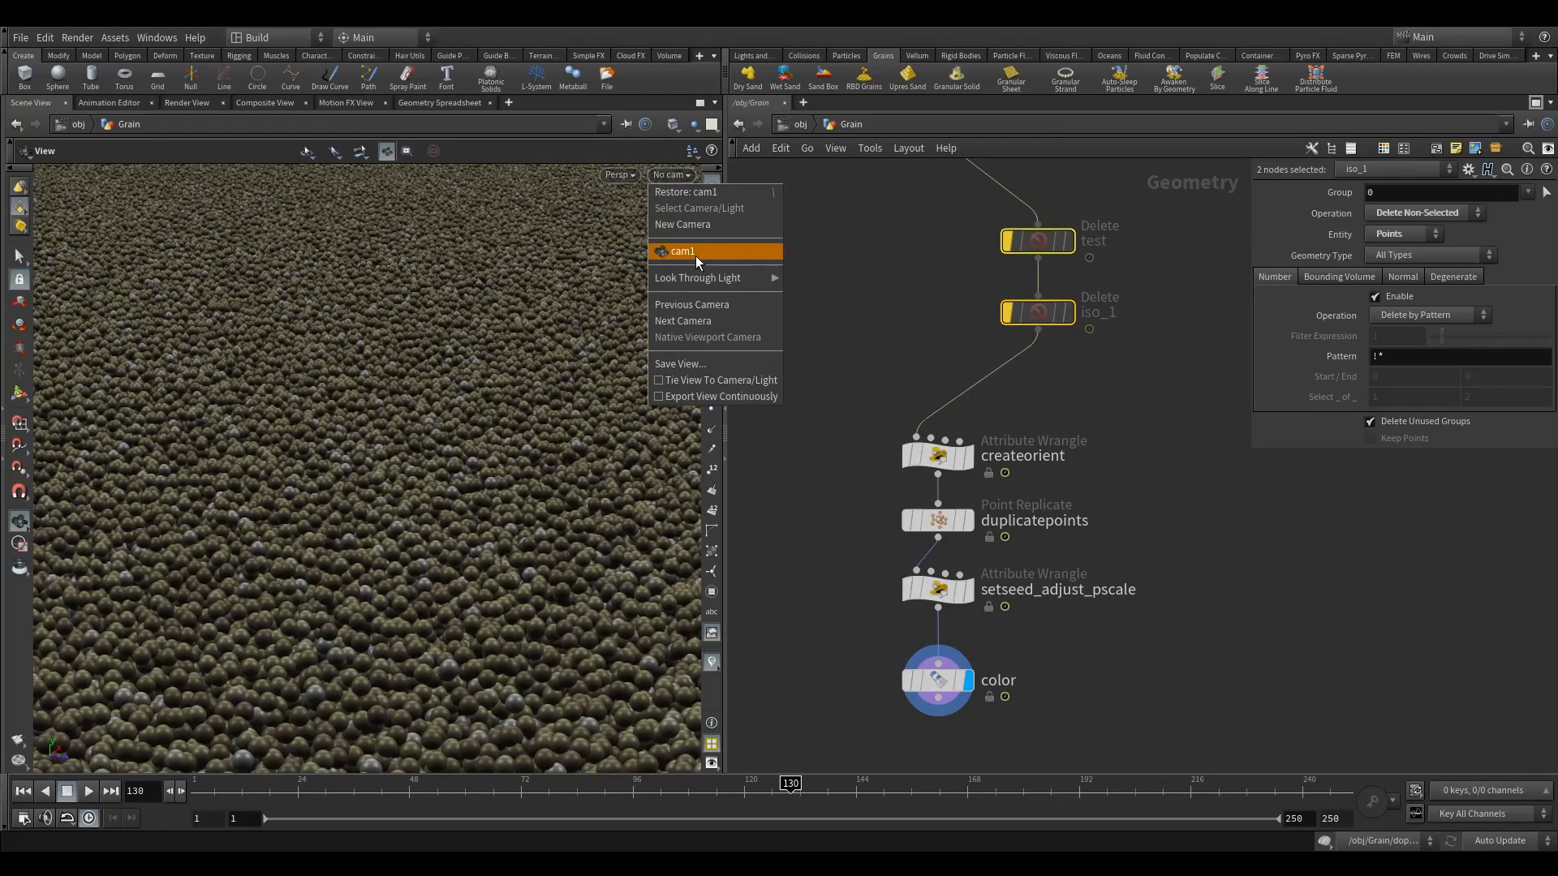
click(695, 252)
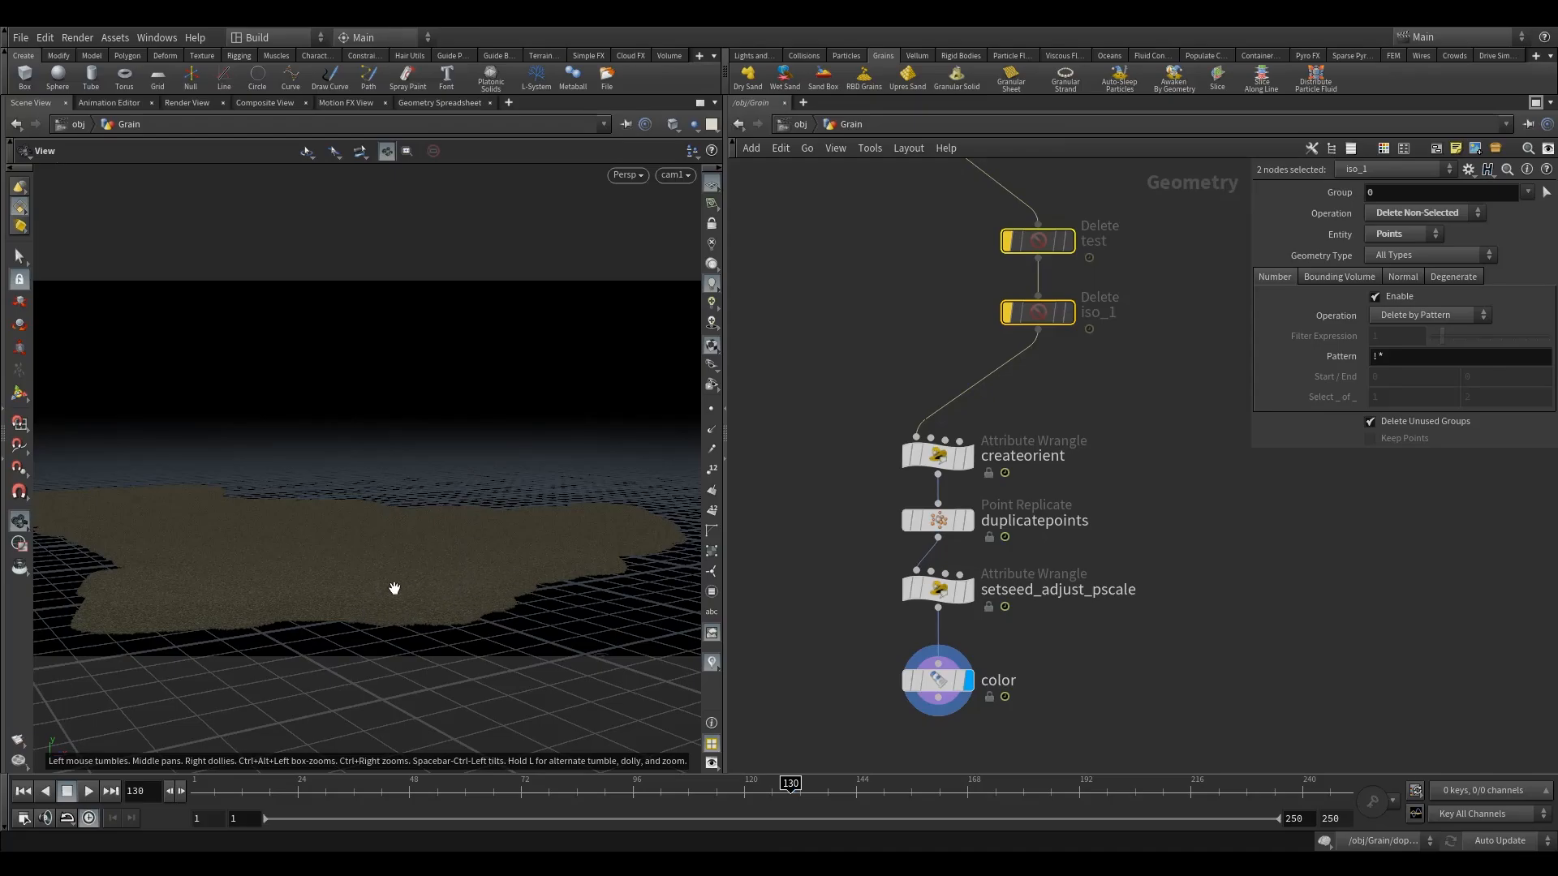
click(699, 102)
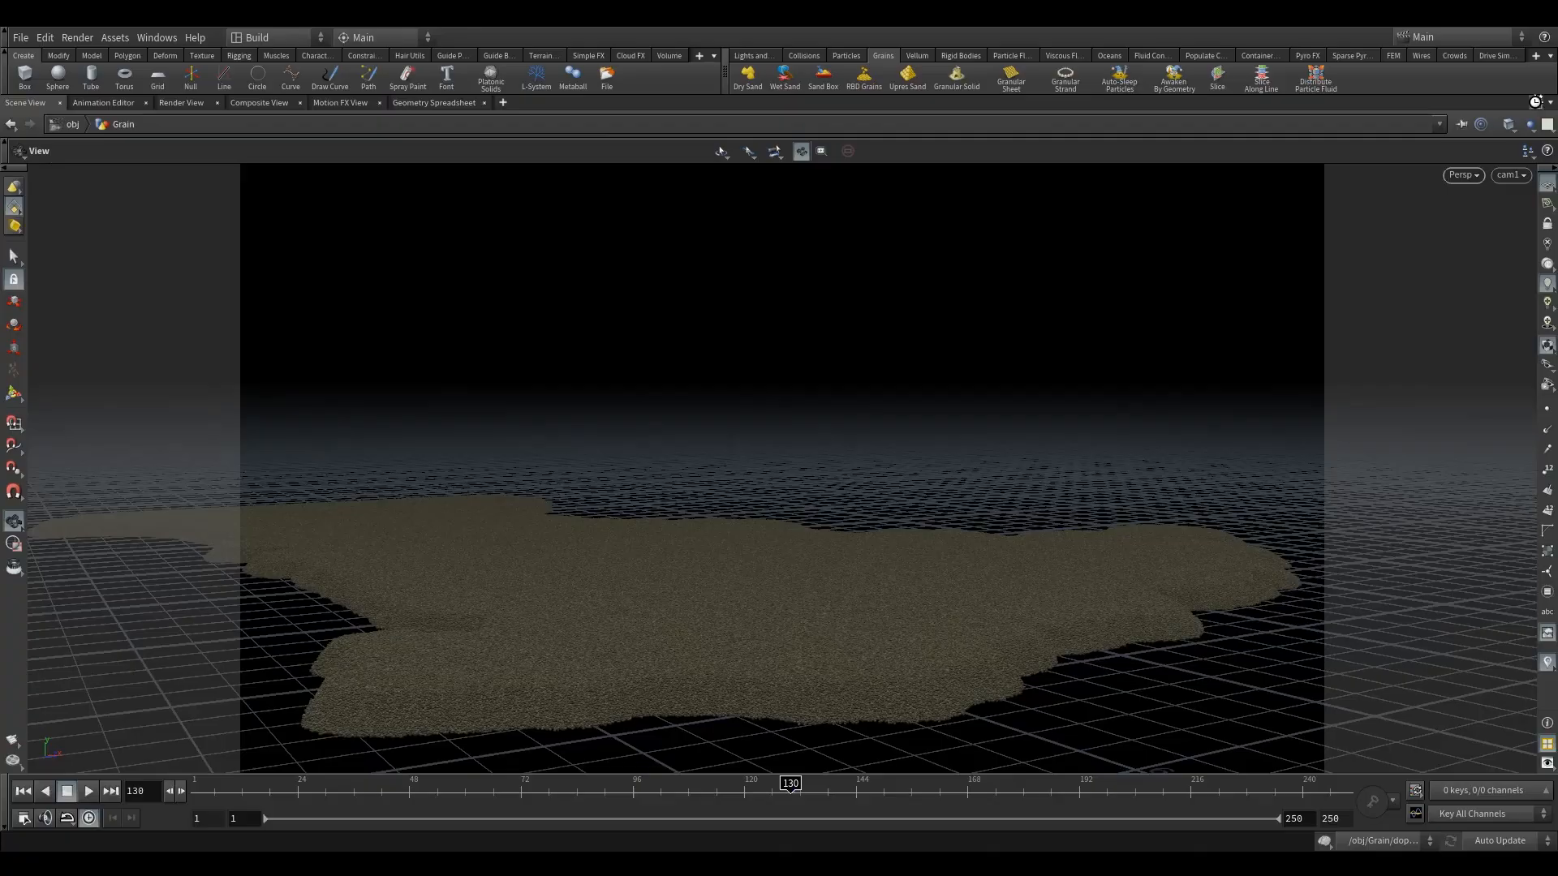
click(1536, 103)
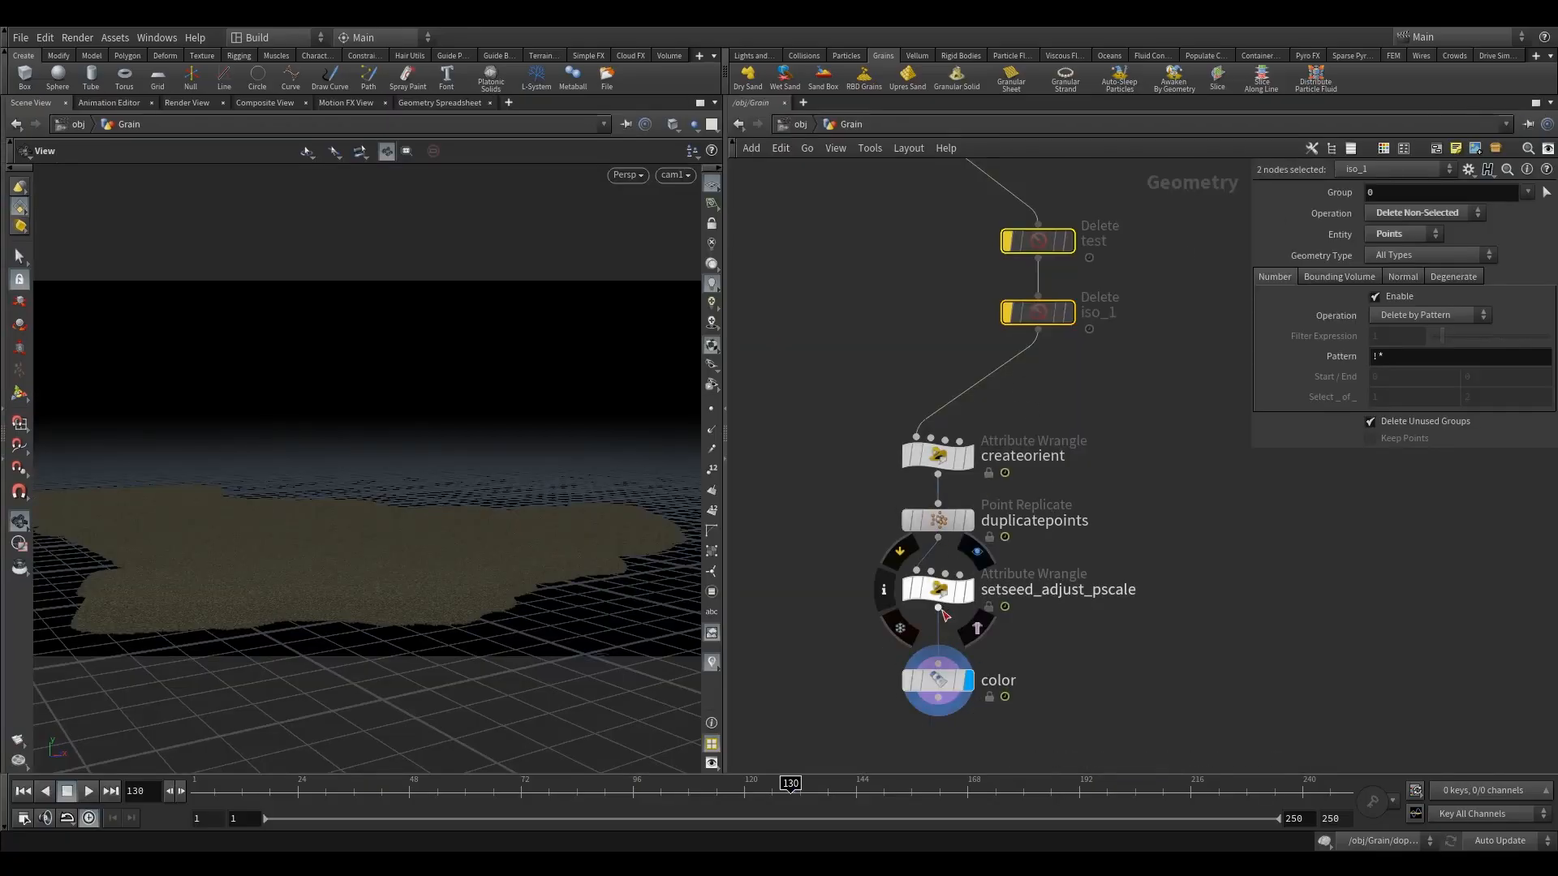
click(884, 680)
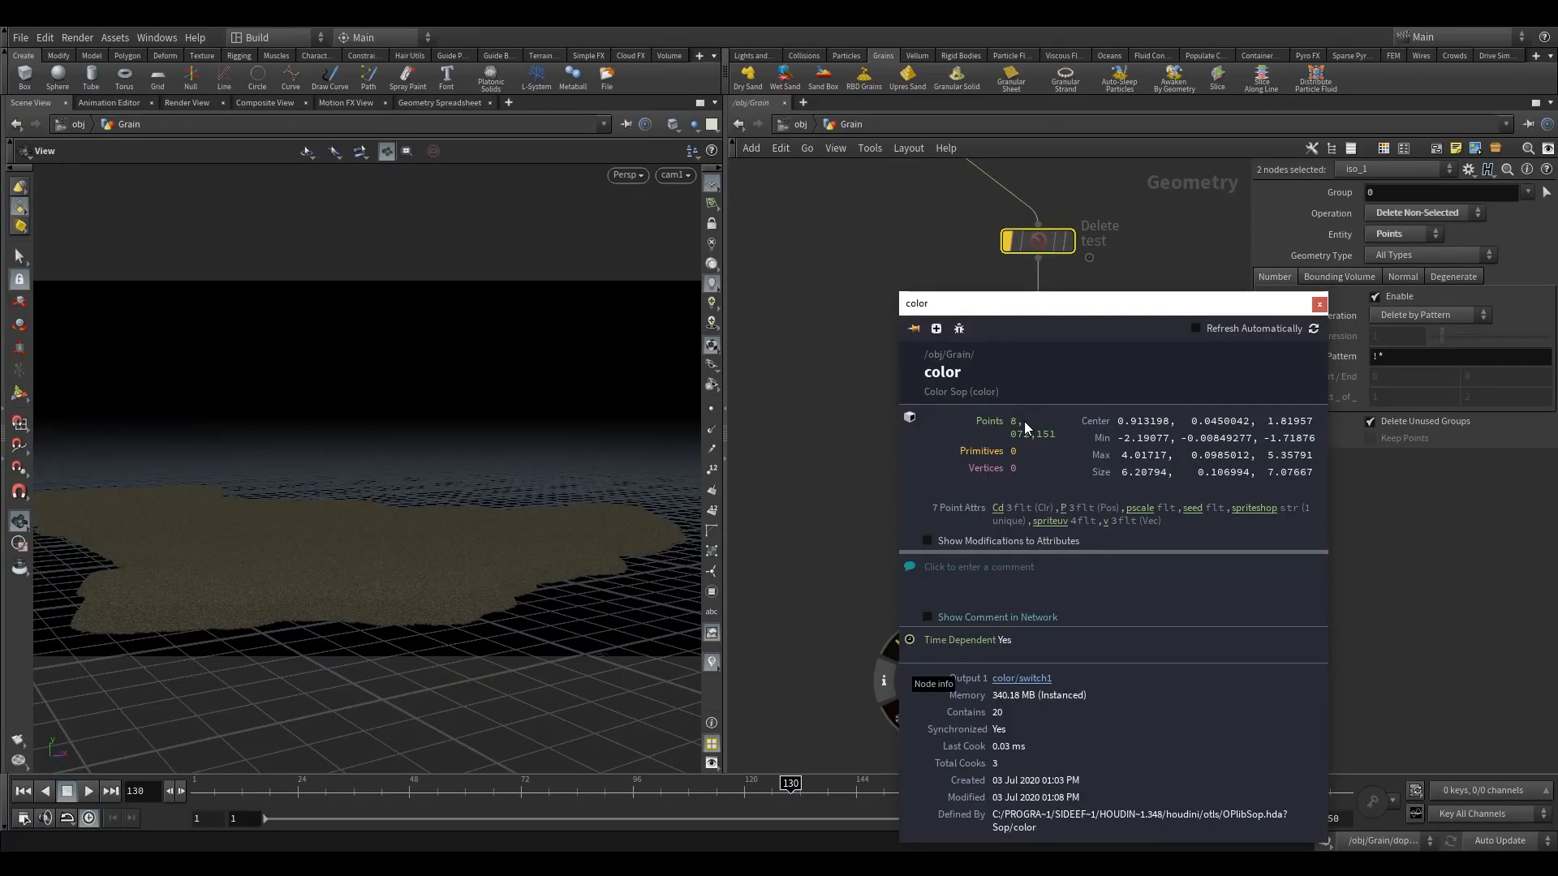
click(1319, 304)
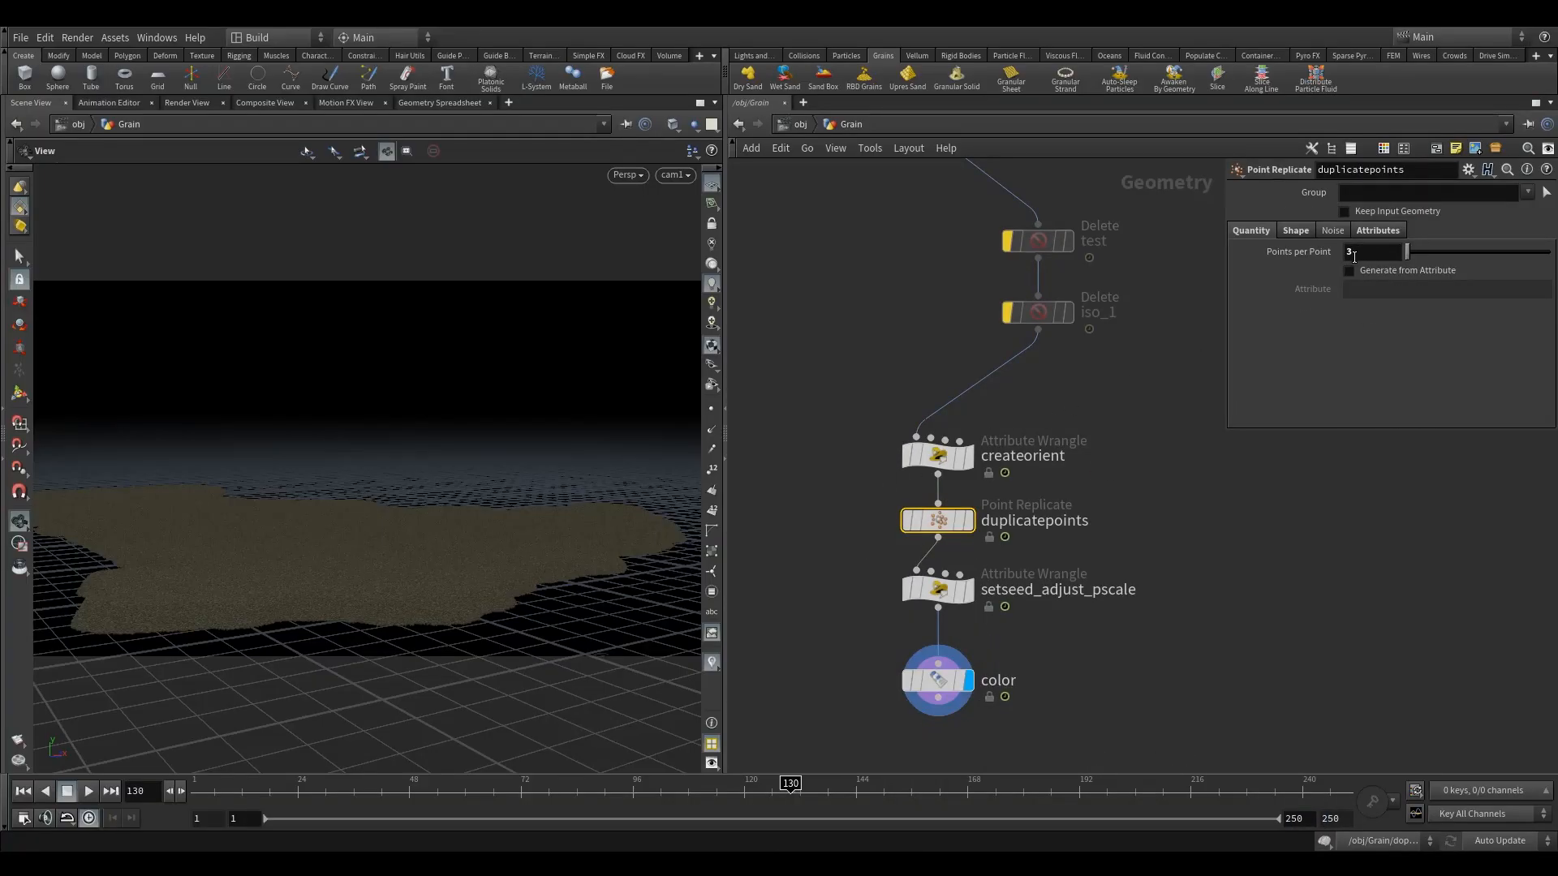
- Open the Points per Point value of duplicatepoints for editing
click(1357, 256)
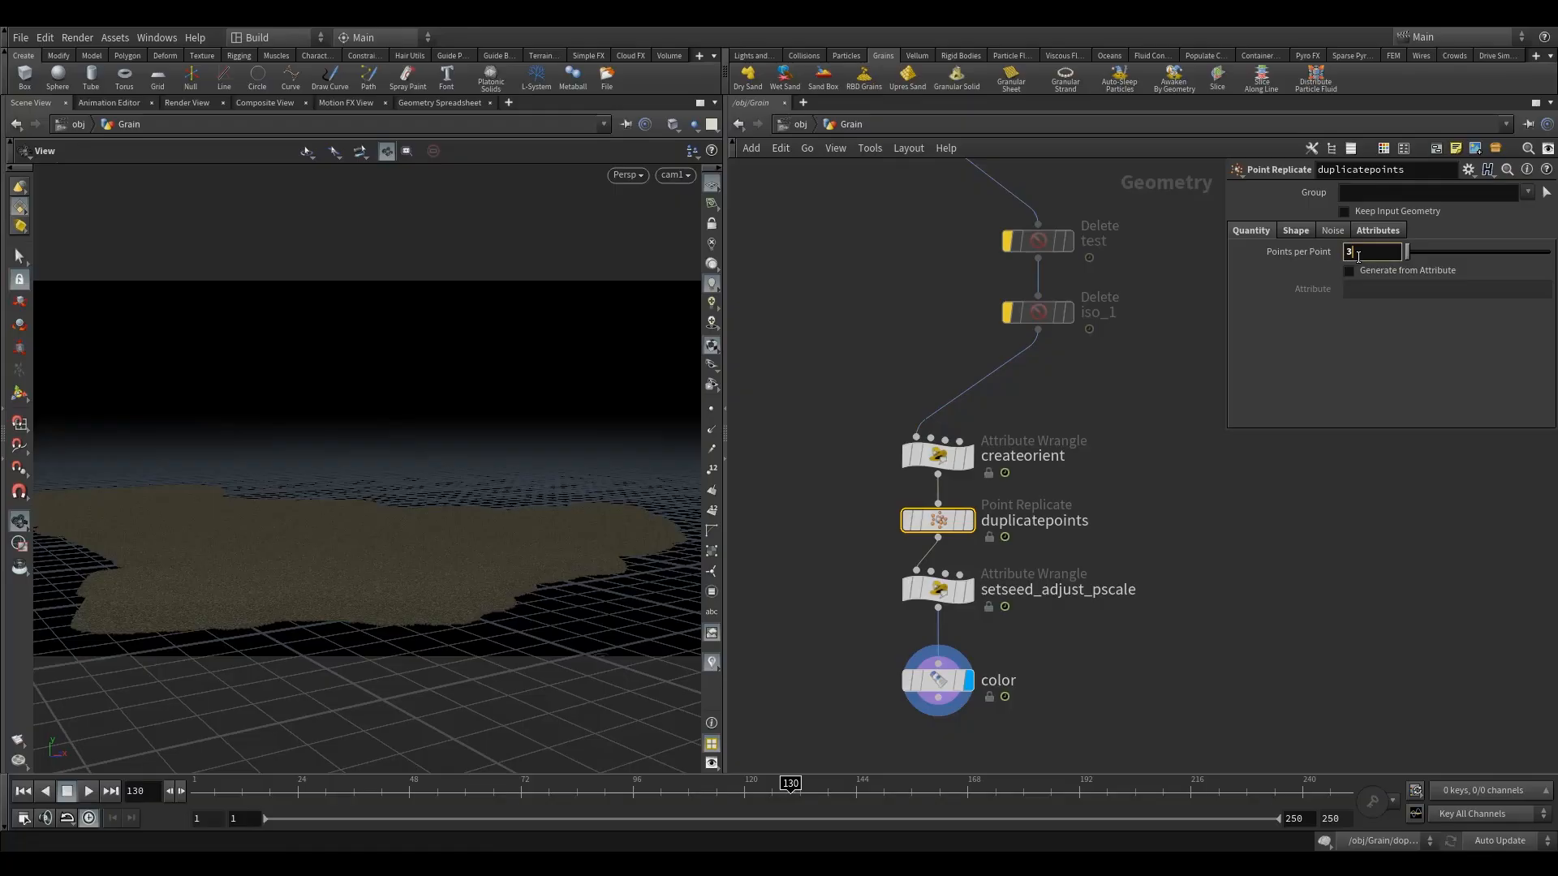